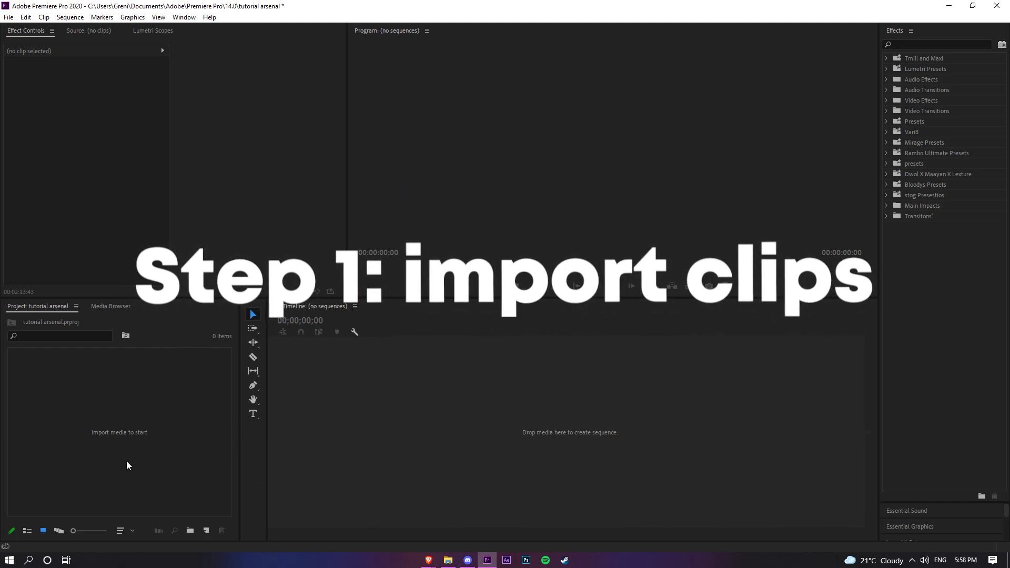
- Import all four media files from the Tutorial Clips folder: the three gameplay clips and the song
right_click(137, 450)
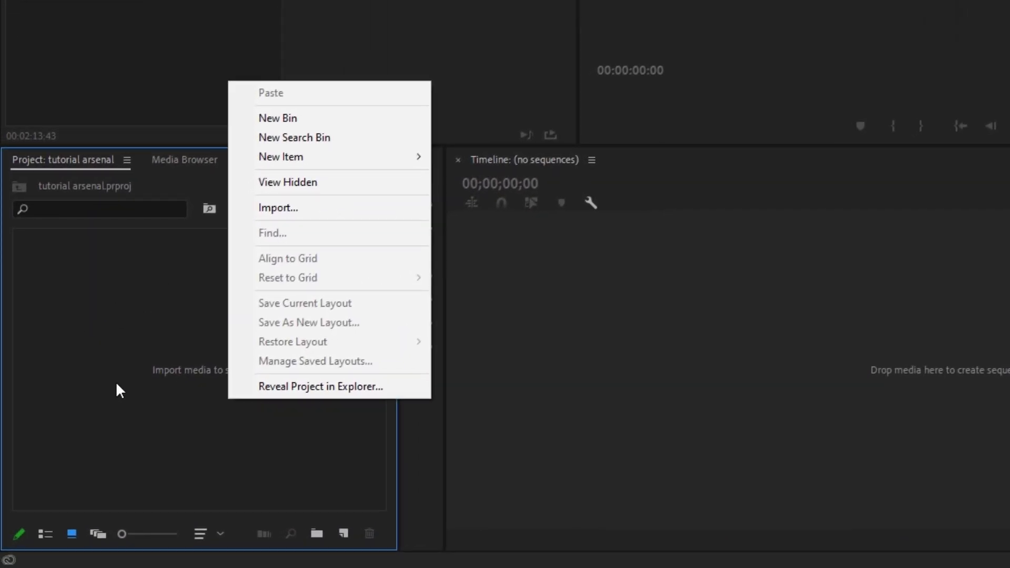
click(304, 207)
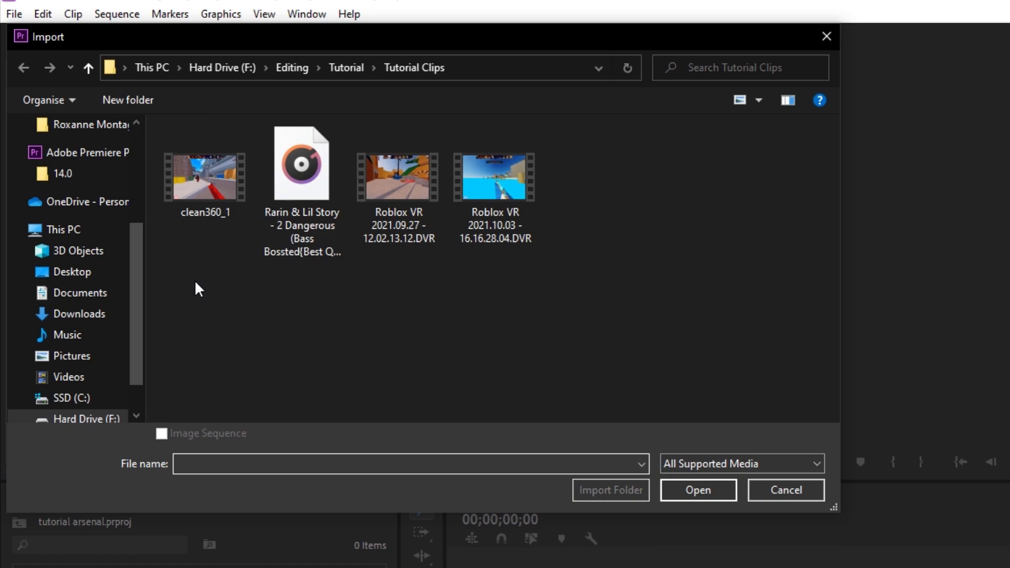
drag(195, 280, 532, 152)
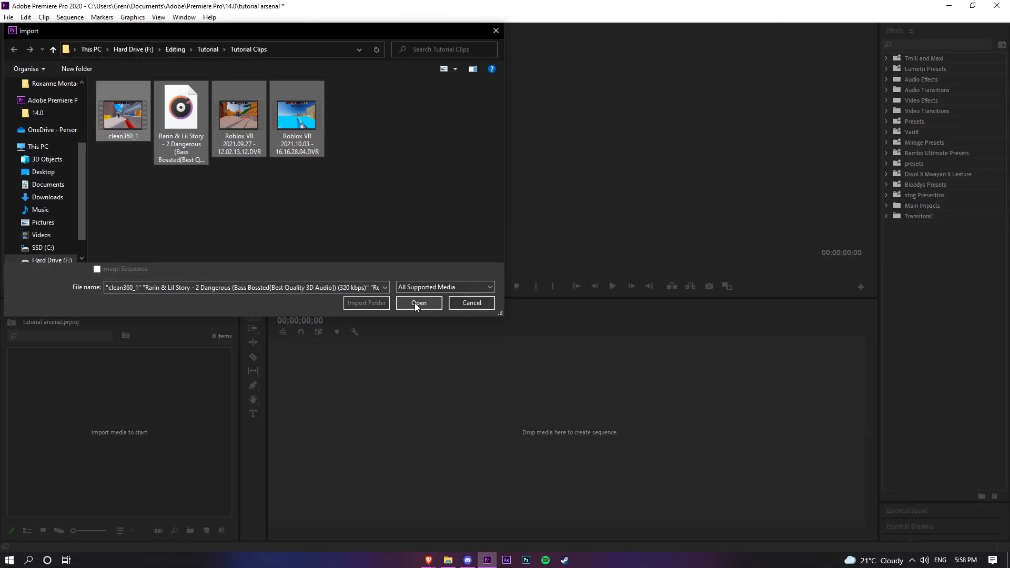
click(690, 491)
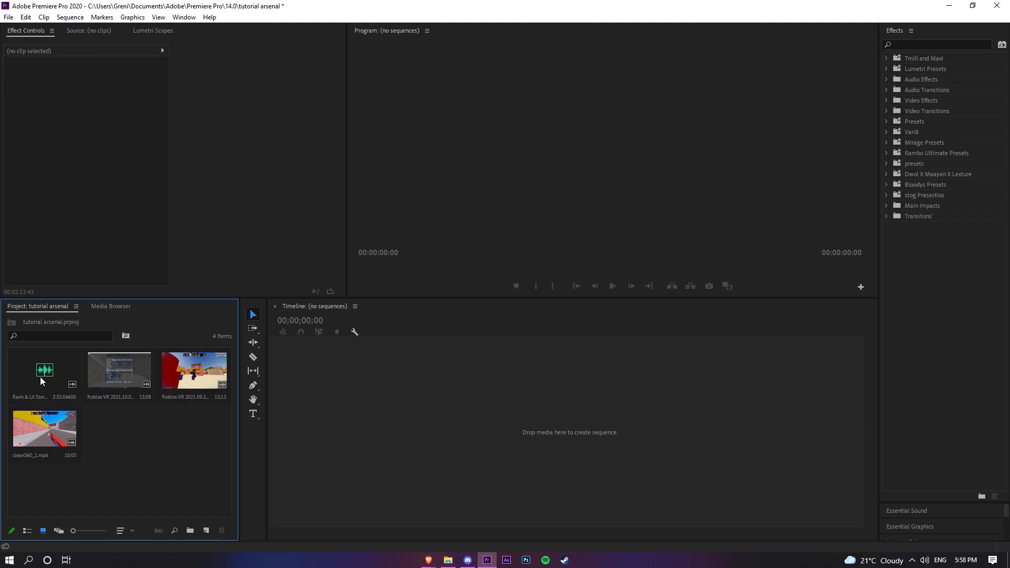
- Create a sequence from the Rarin & Lil Story song and increase the height of its audio track
double_click(40, 376)
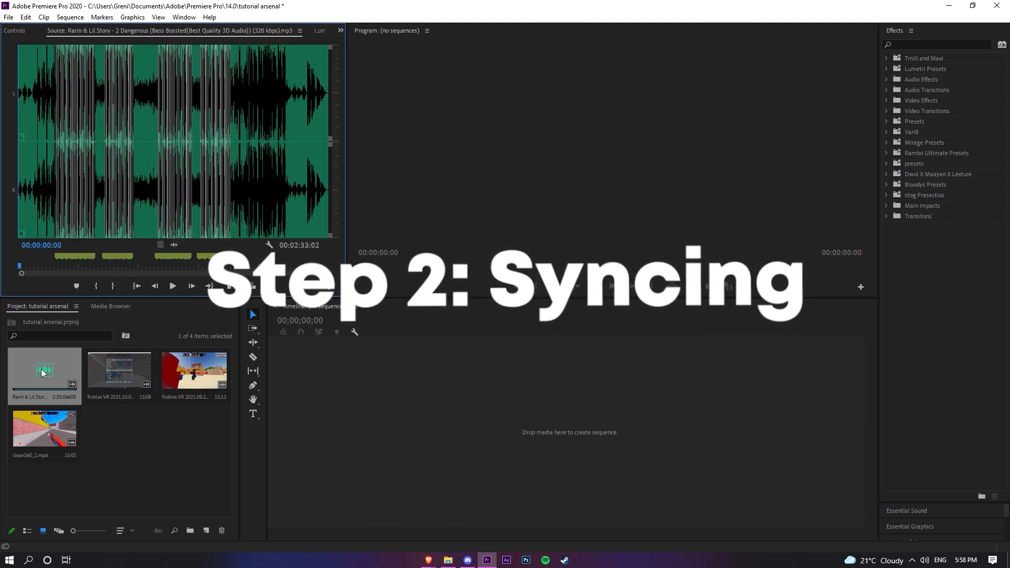
drag(43, 372, 389, 474)
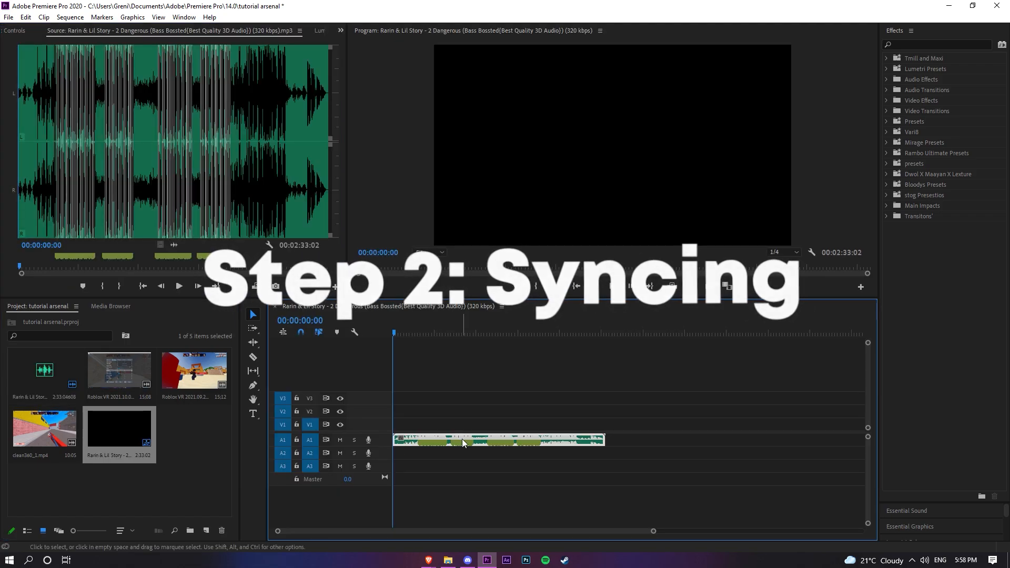
drag(653, 531, 544, 530)
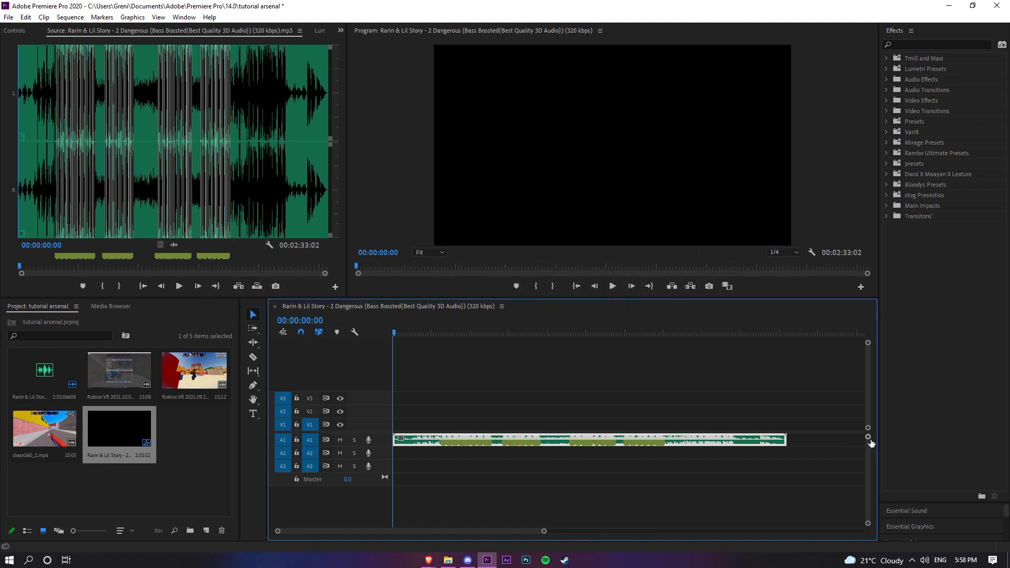
drag(870, 443, 872, 453)
- Import another version of the song's audio file and place it at the start of audio track A1
right_click(208, 489)
click(229, 351)
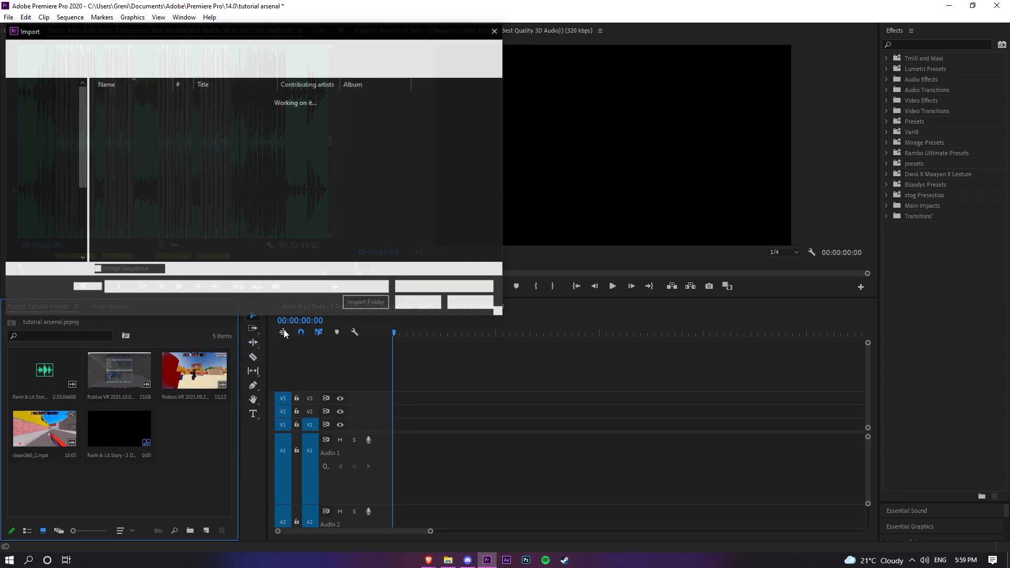
double_click(240, 140)
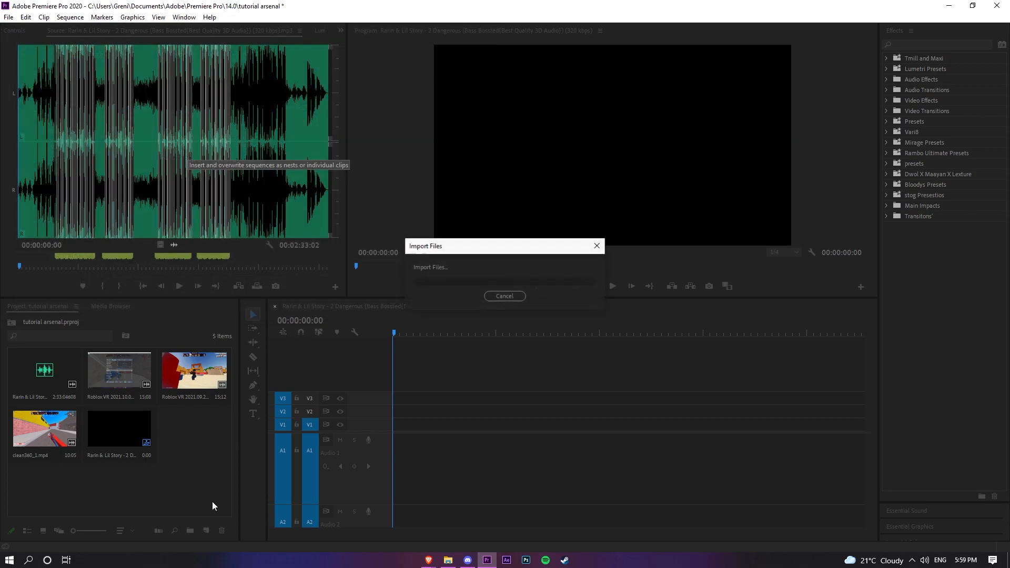
drag(174, 449, 406, 453)
mouse_move(430, 531)
mouse_down()
mouse_move(570, 525)
mouse_move(465, 523)
mouse_up()
drag(355, 532, 451, 532)
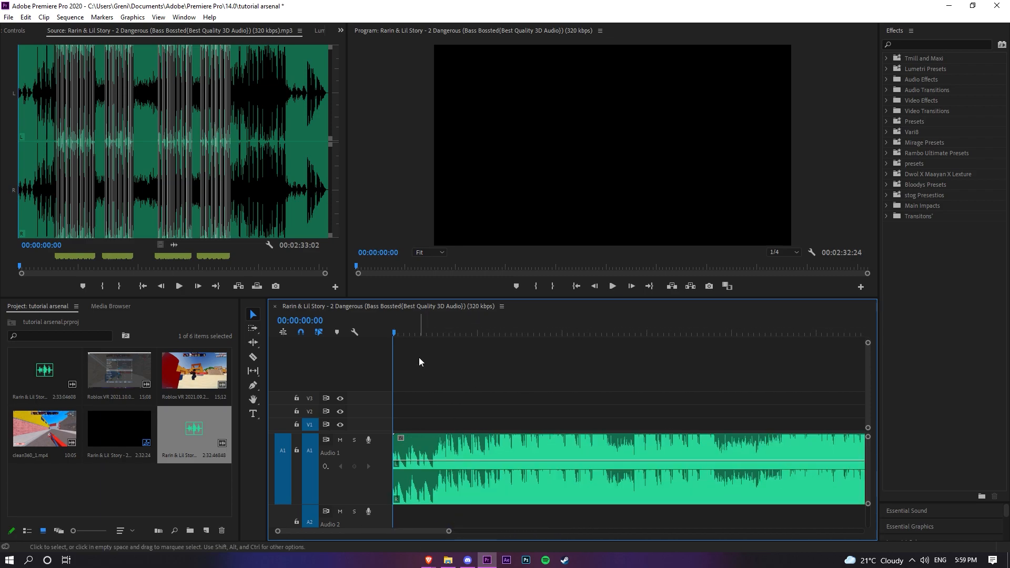
- Lower the audio gain of the song clip on track A1
click(425, 330)
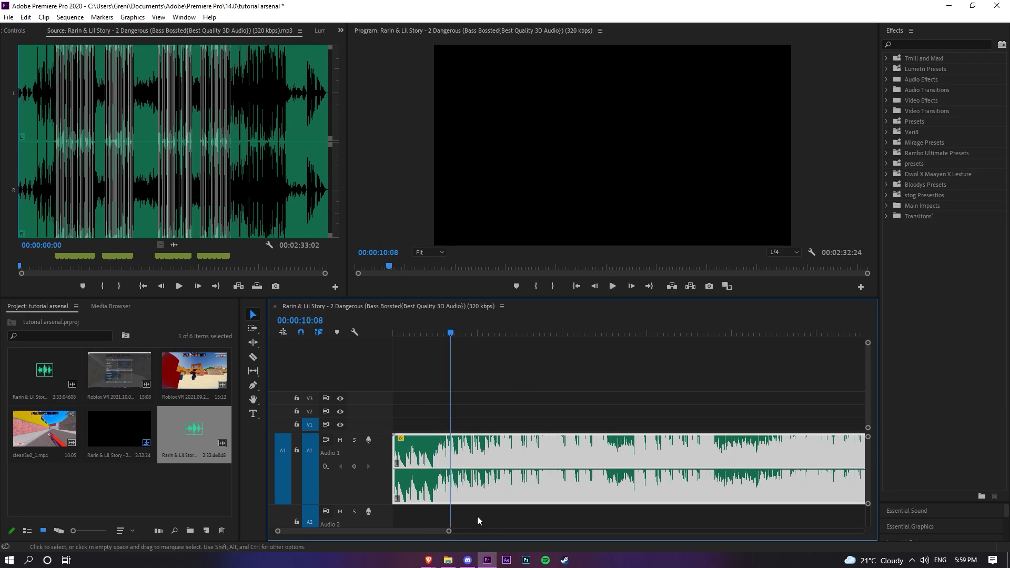
drag(450, 534, 427, 532)
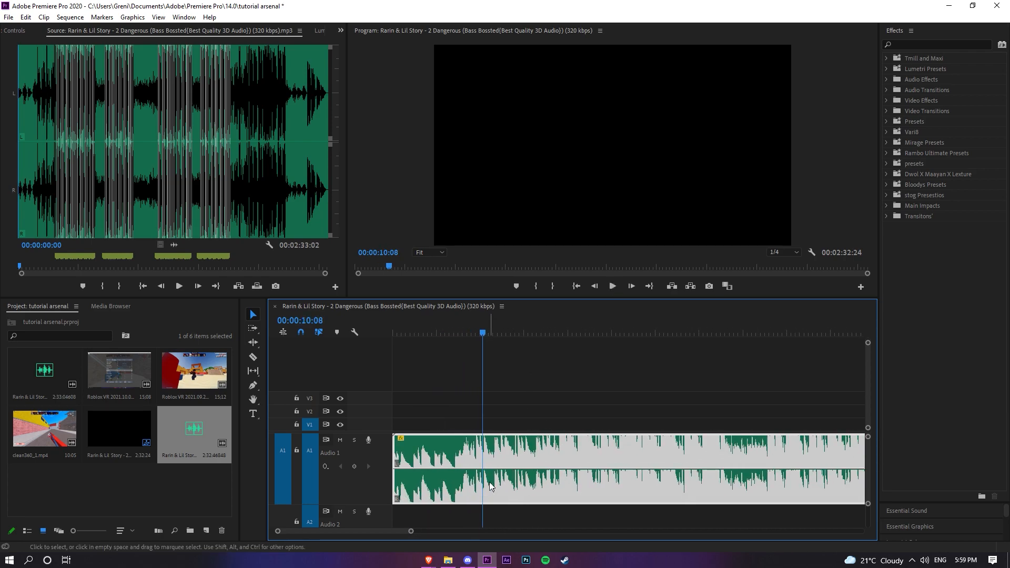
right_click(543, 483)
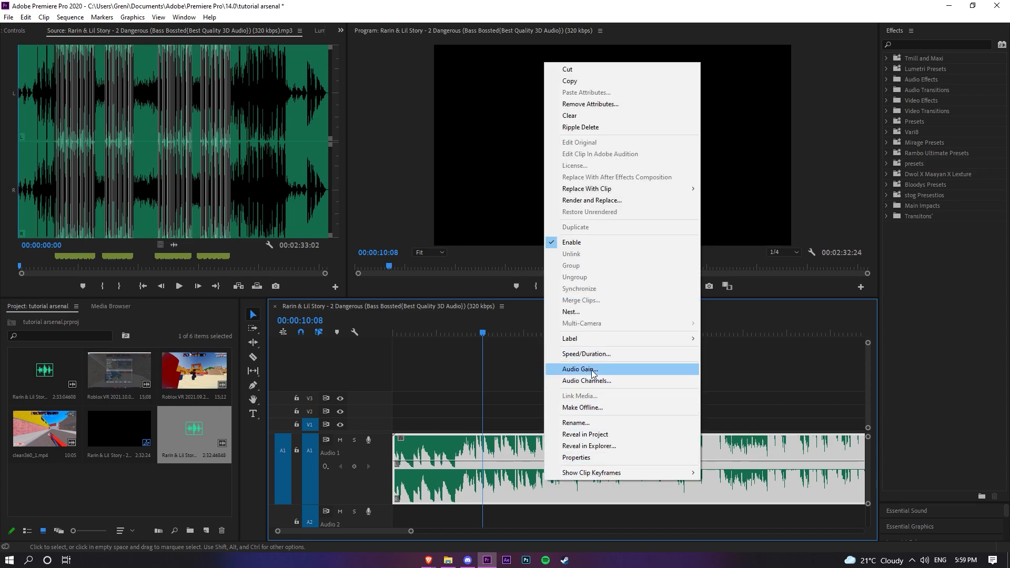
click(629, 367)
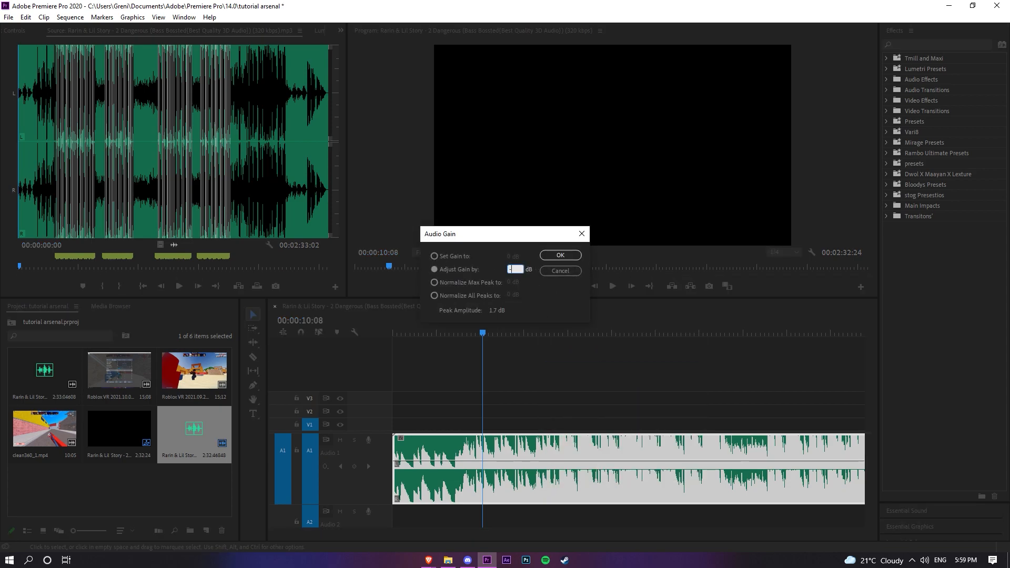
key(Return)
- Play the song from about 00:00:16:15, add clip markers on its main beats, and return the playhead to 00:00:19:03
drag(544, 325, 557, 327)
drag(411, 531, 384, 535)
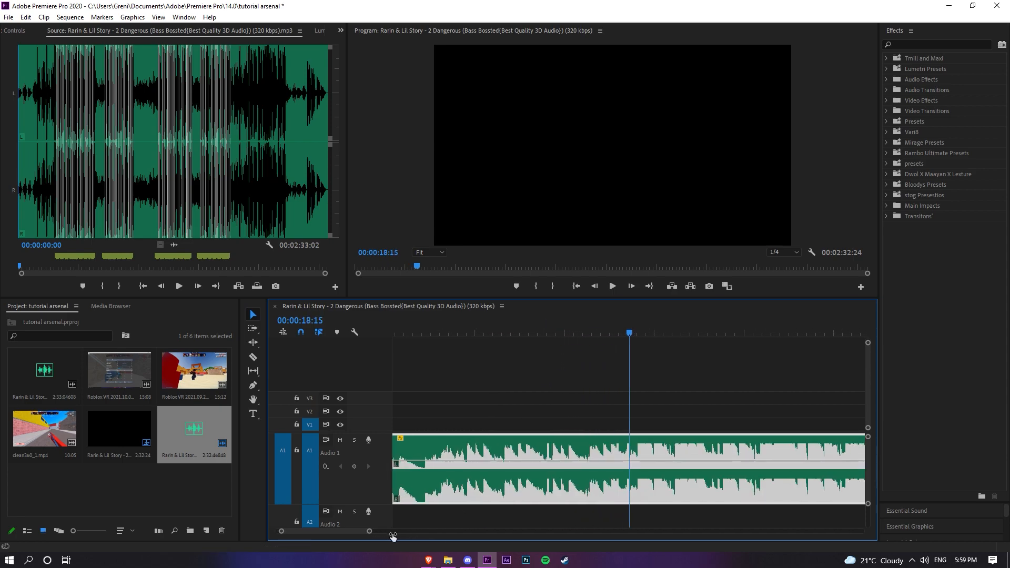
drag(631, 333, 671, 339)
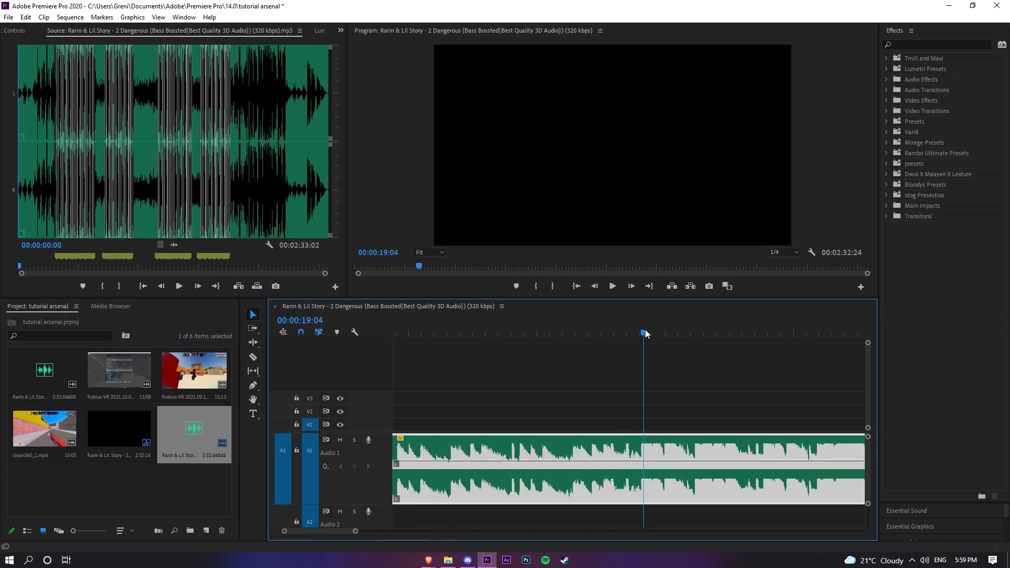
drag(630, 202, 489, 217)
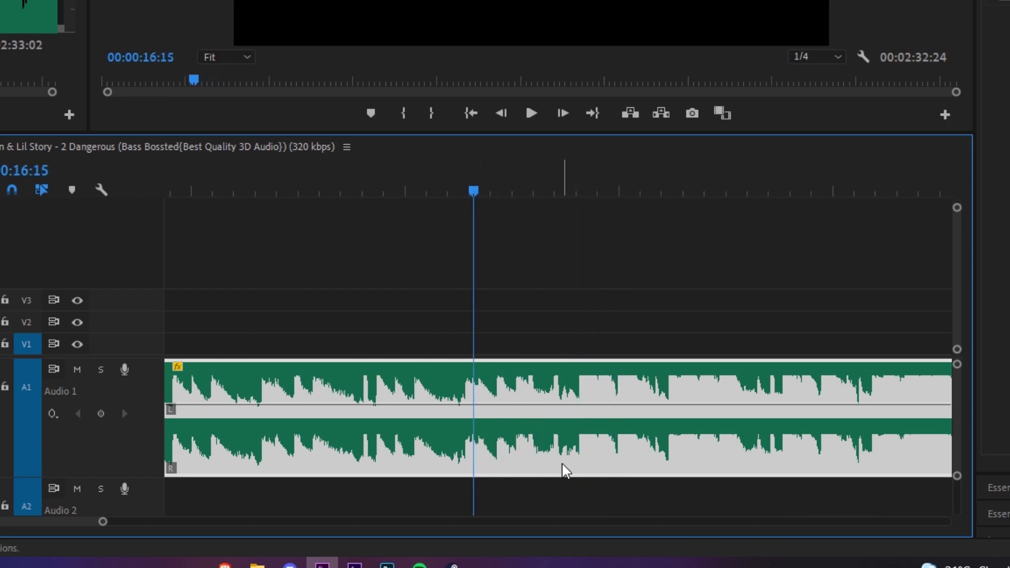
key(j)
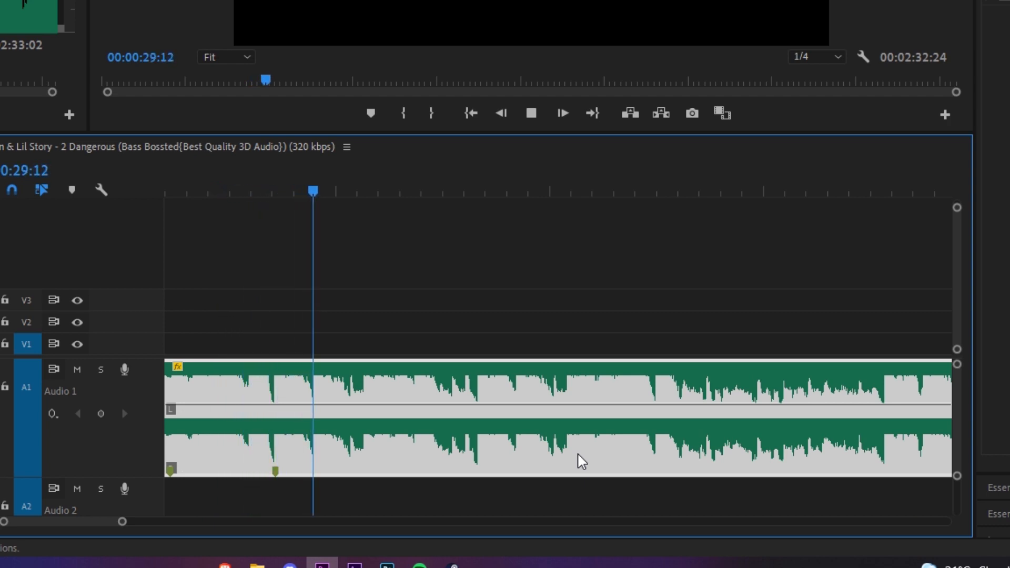
key(m)
key(space)
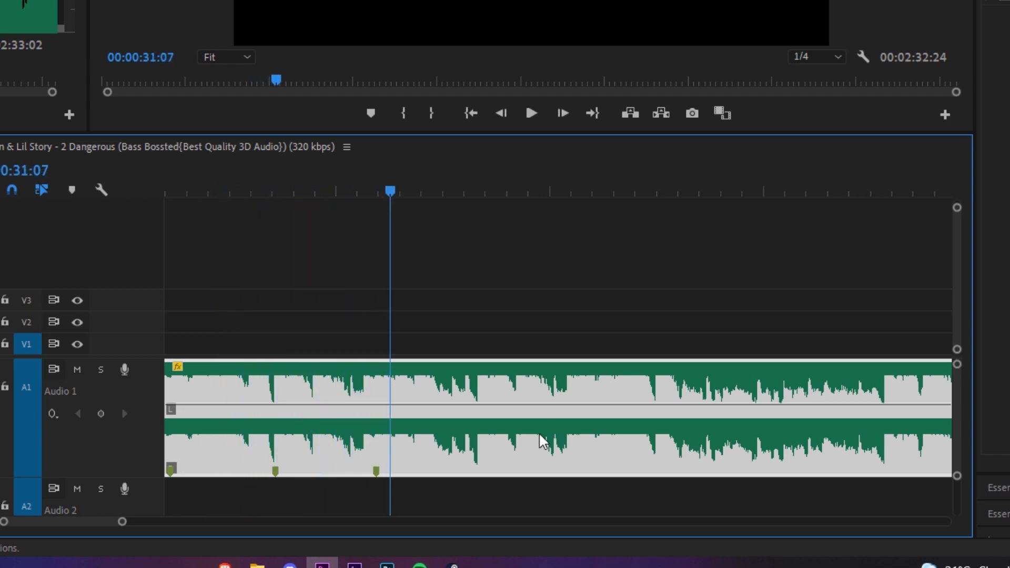
drag(122, 521, 157, 529)
click(378, 197)
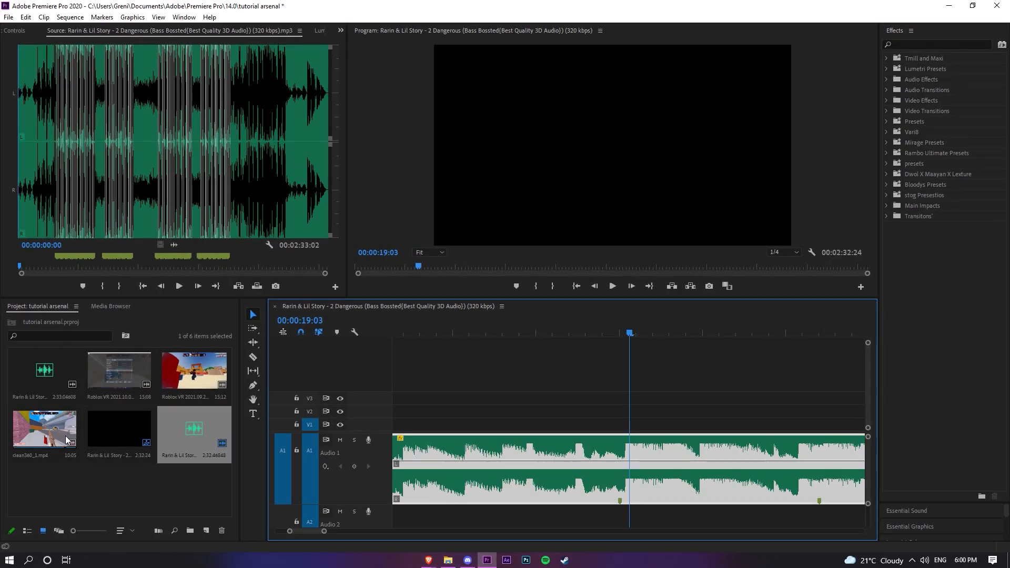
- Preview the Roblox VR 2021.10.03 and Roblox VR 2021.09.27 clips in the Source Monitor
double_click(112, 375)
click(108, 267)
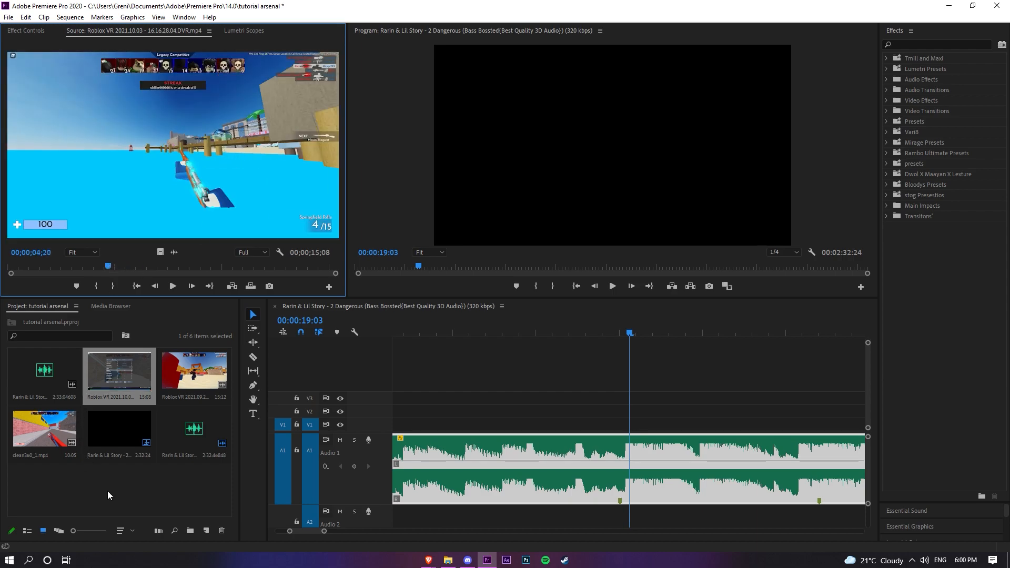
double_click(193, 374)
right_click(105, 367)
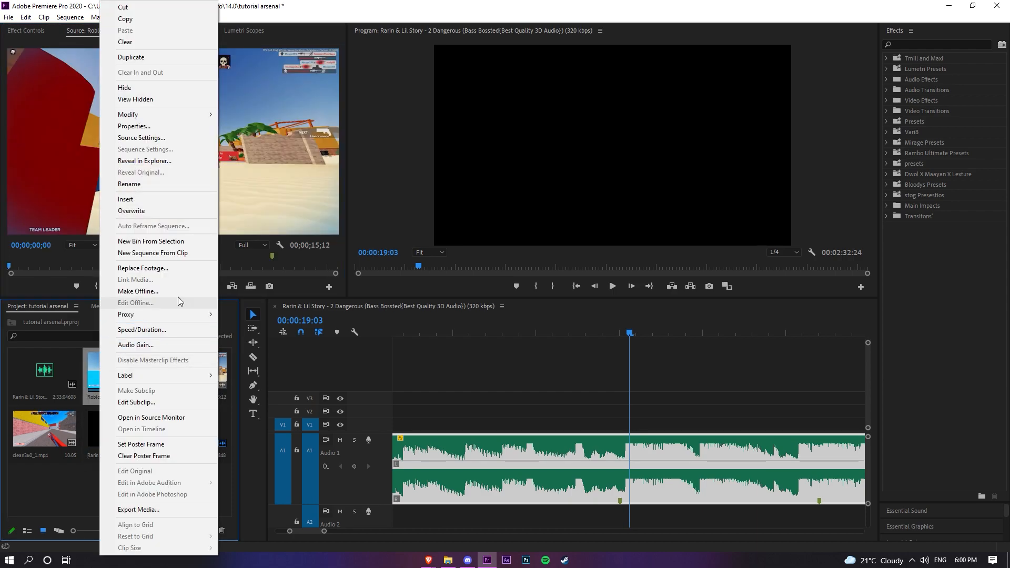
click(133, 368)
- Open the Roblox VR 2021.10.03 clip and add a marker on the kill frame at 00;00;12;15
double_click(133, 368)
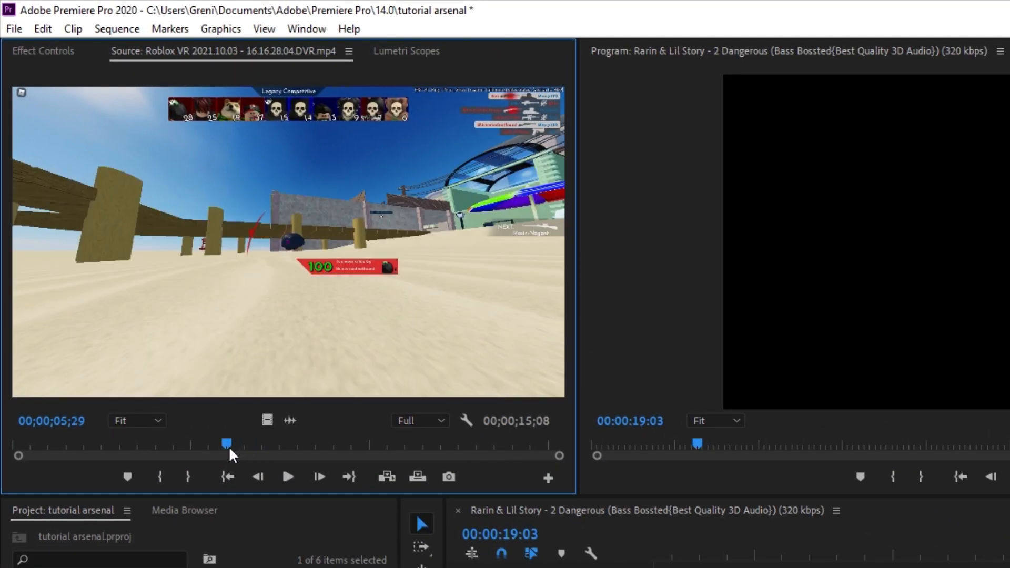
drag(229, 446, 463, 453)
key(Right)
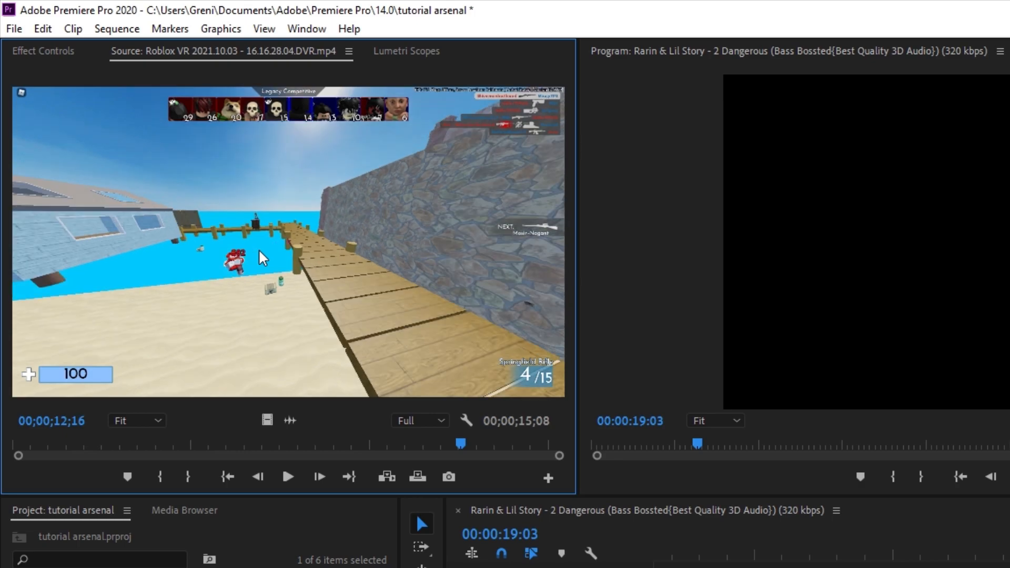
key(Left)
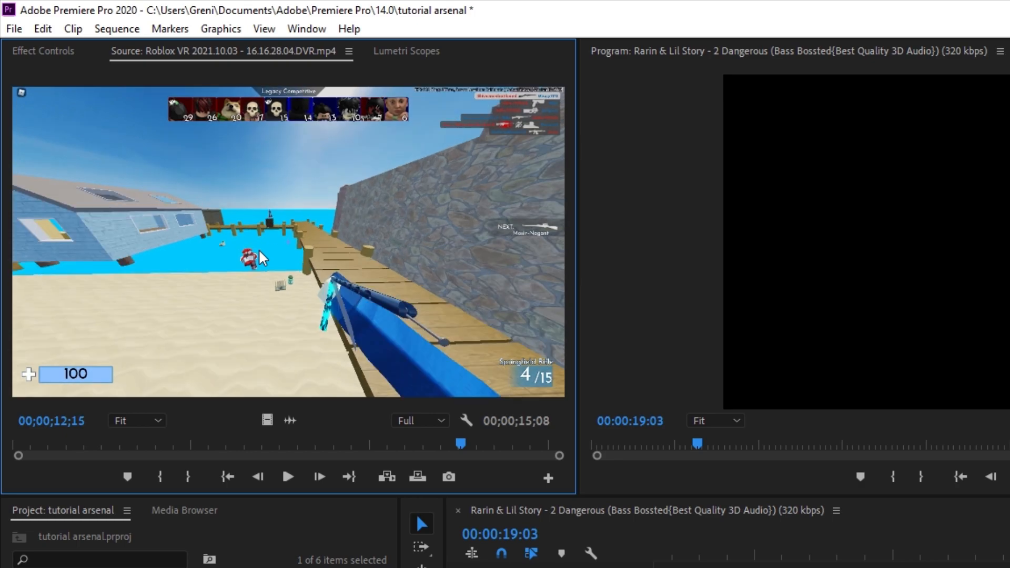
key(Right)
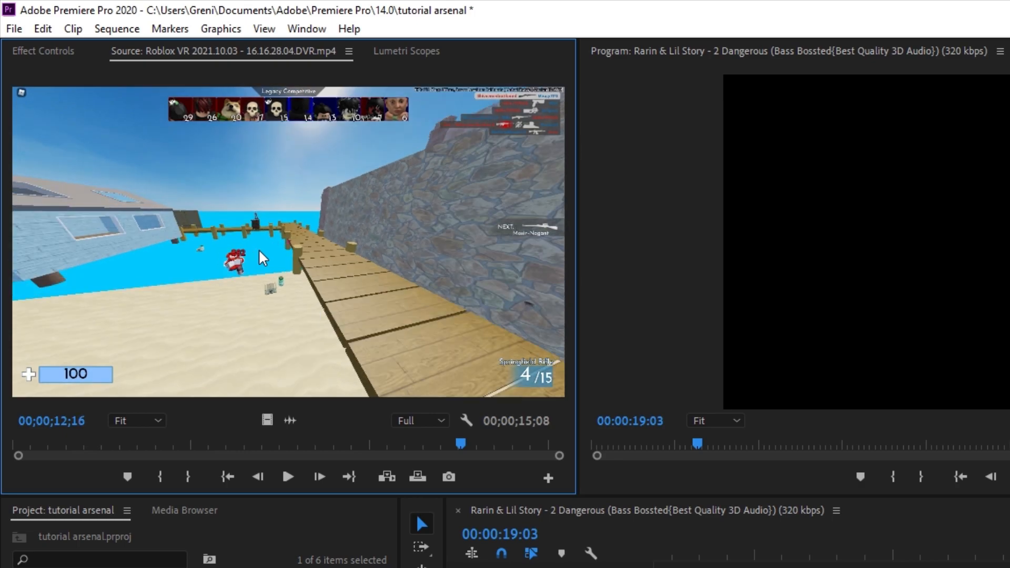
key(Left)
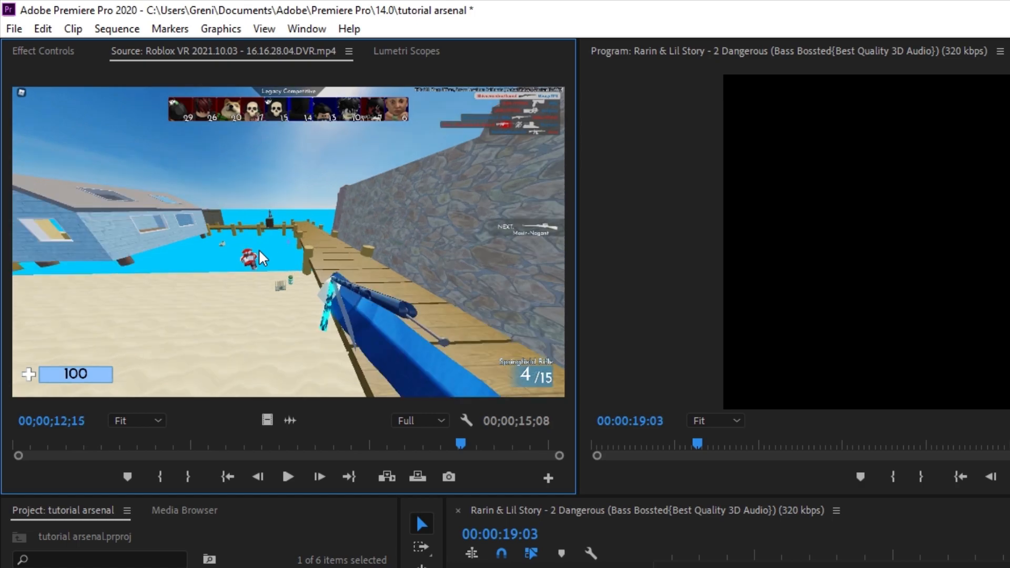
key(m)
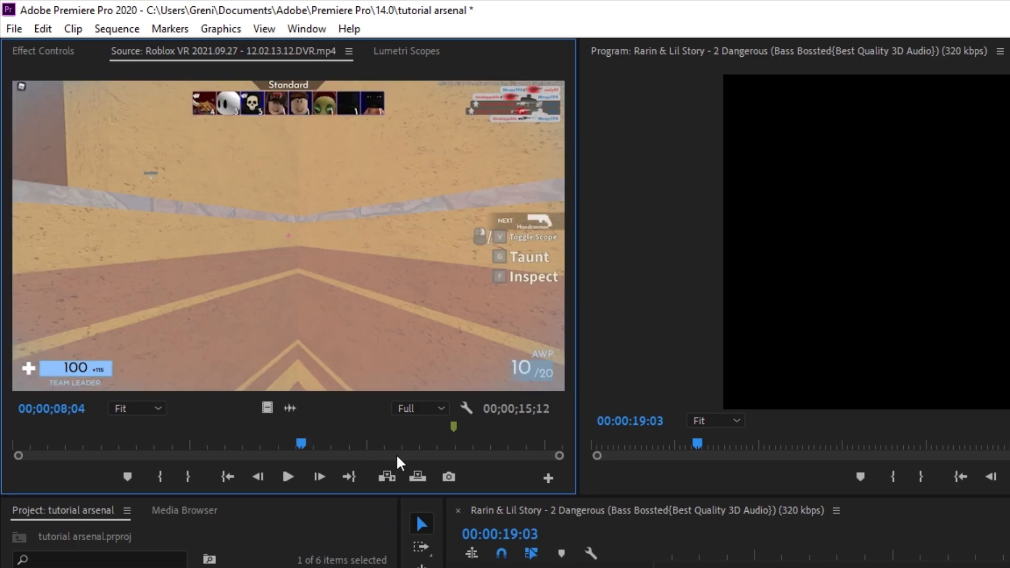
- Check the marked shot in the Roblox VR 2021.09.27 clip and add a marker to clean360_1 at 00:02:13:45
click(380, 441)
drag(381, 440, 456, 448)
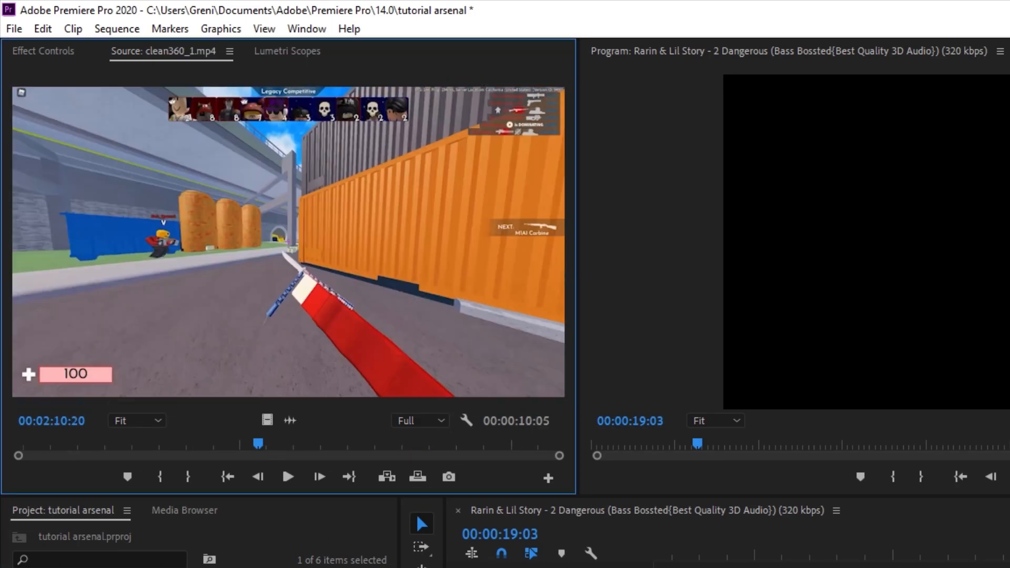
drag(355, 454, 438, 433)
key(Right)
key(Right)
key(Right)
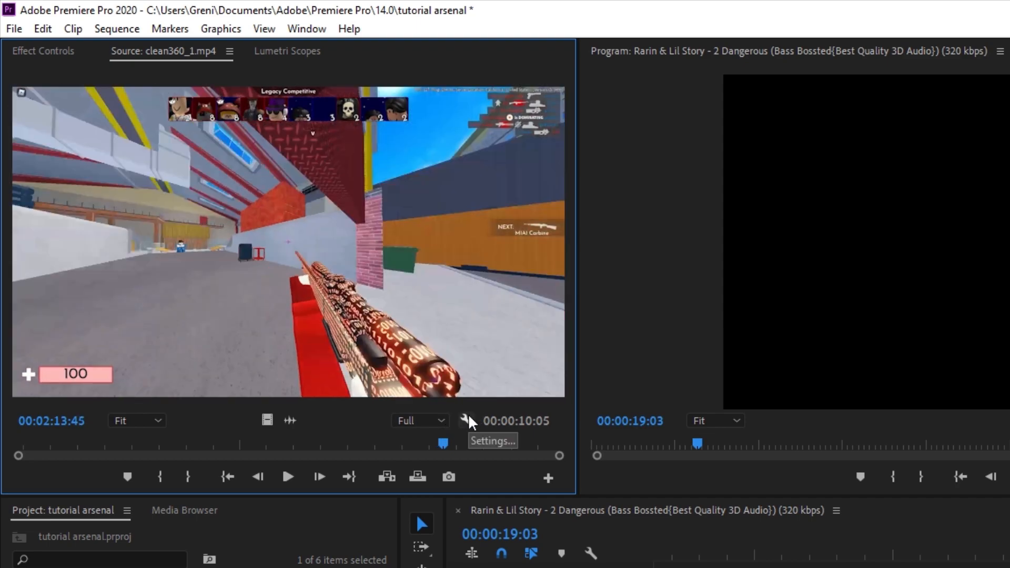
key(m)
right_click(136, 370)
key(Escape)
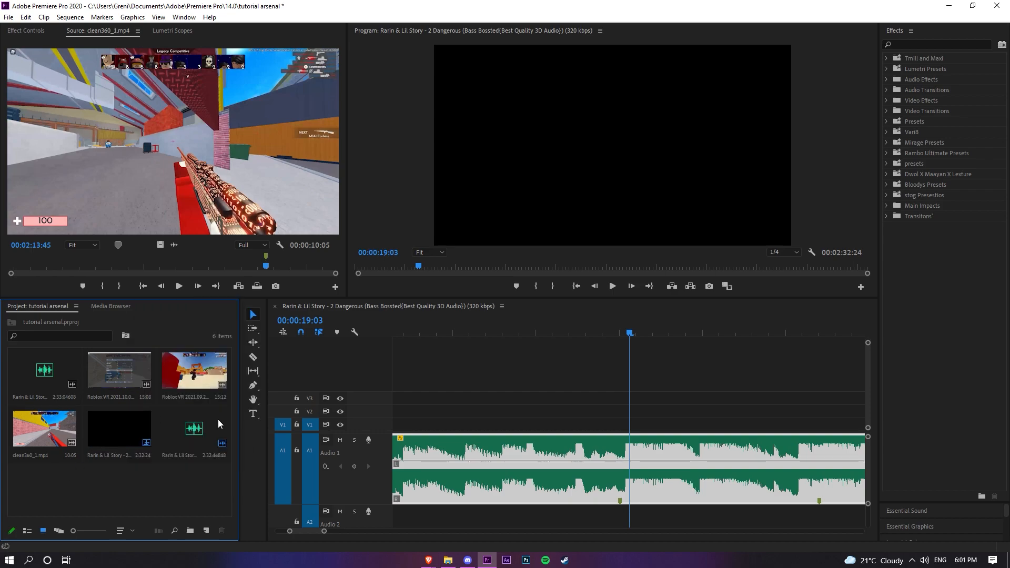
- Set the In point of the Roblox VR 2021.10.03 source clip at 00;00;11;21, shortly before its marker
double_click(140, 360)
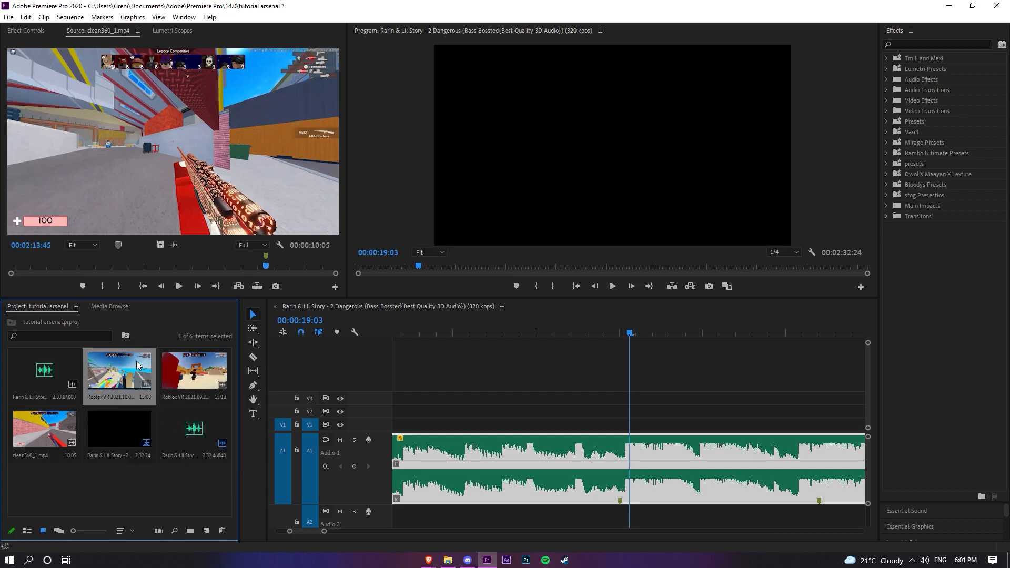
click(627, 500)
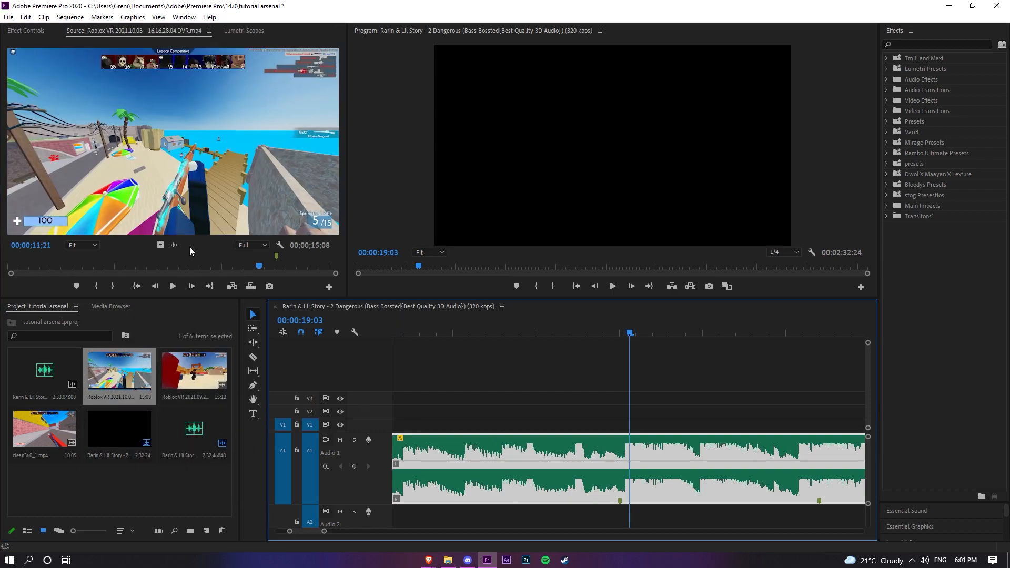
double_click(128, 372)
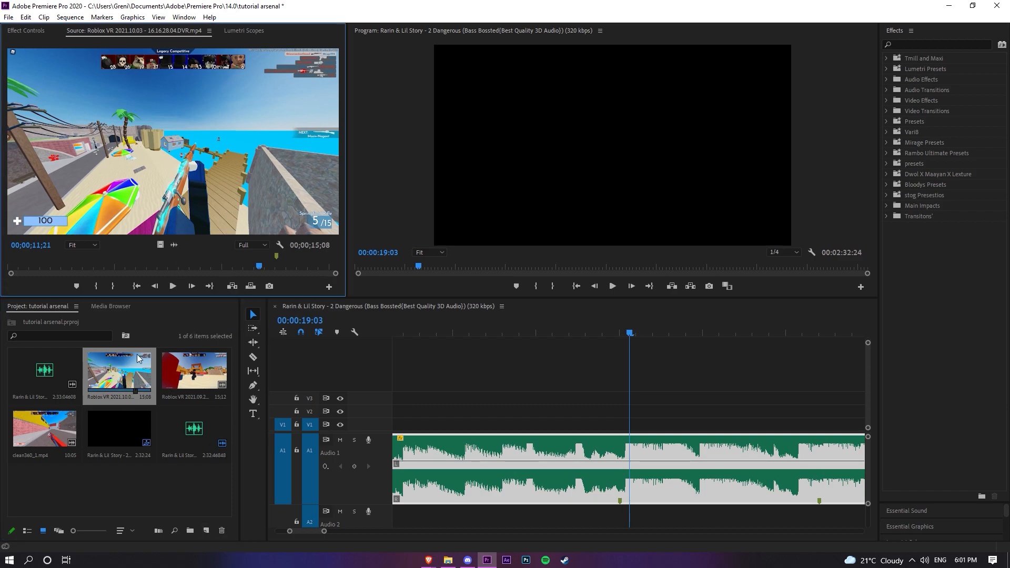
click(93, 286)
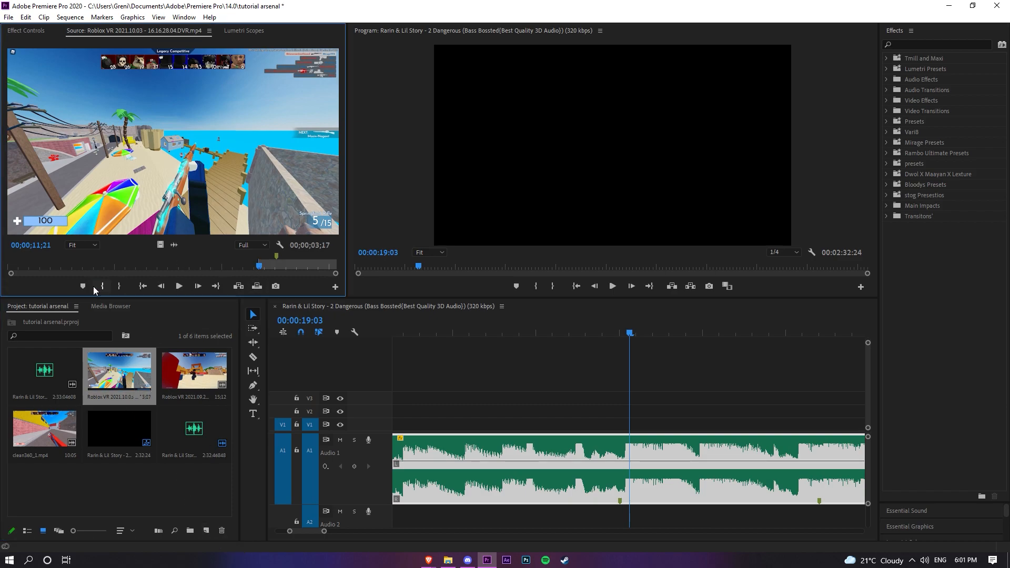
- Set the source clip's Out point at 00;00;13;06 and place only its video on V1 around the beat
drag(285, 267, 292, 266)
click(119, 286)
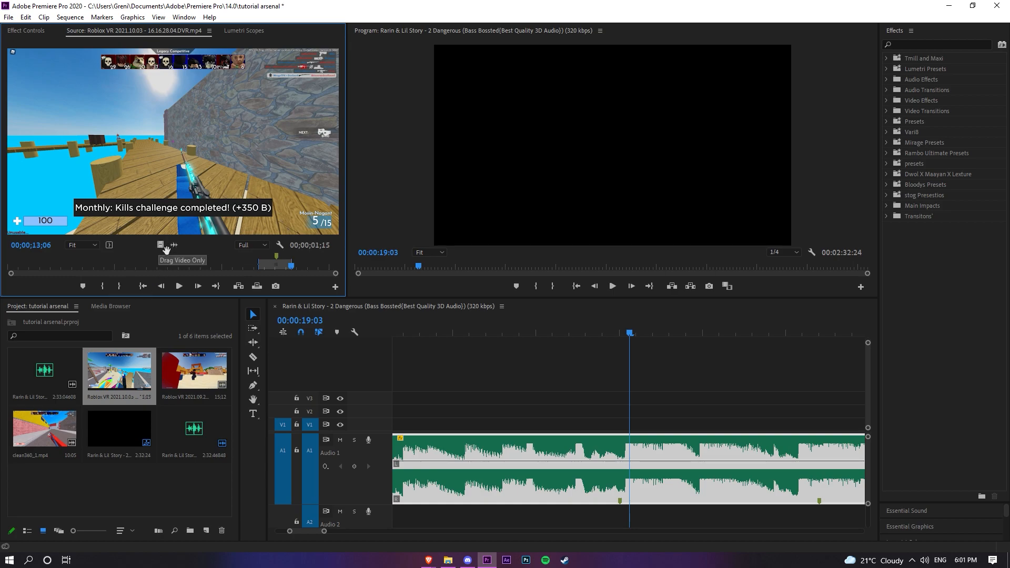
drag(289, 310, 561, 427)
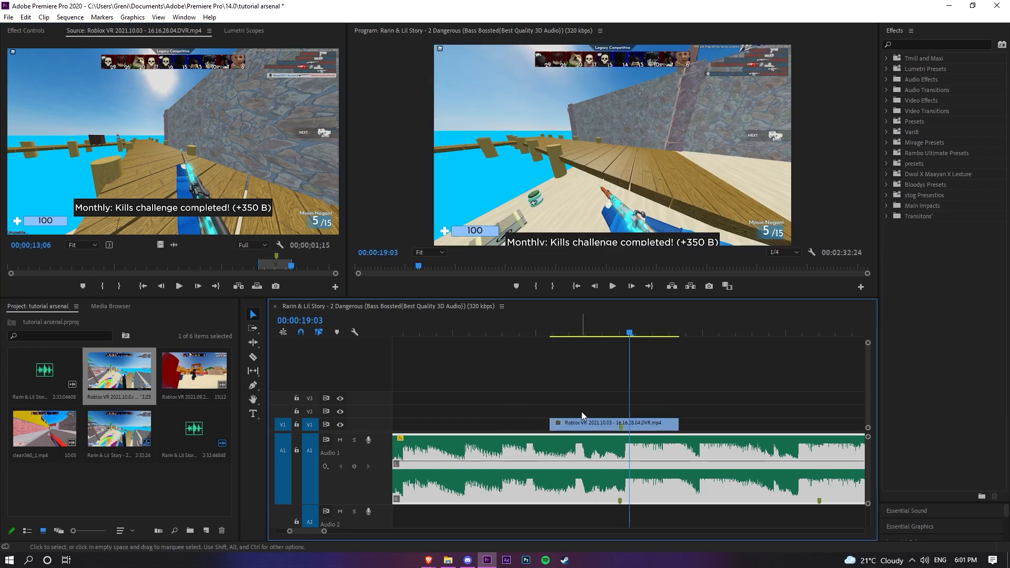
- Shift the Roblox VR 2021.10.03 clip on V1 so its kill marker lines up with the beat
drag(626, 333, 626, 333)
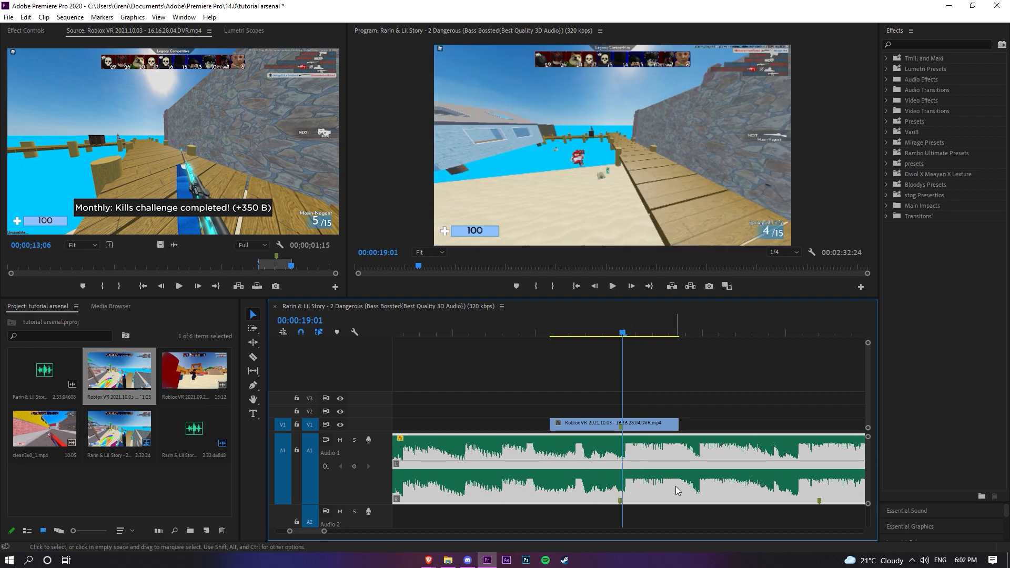
drag(618, 423, 627, 429)
click(677, 468)
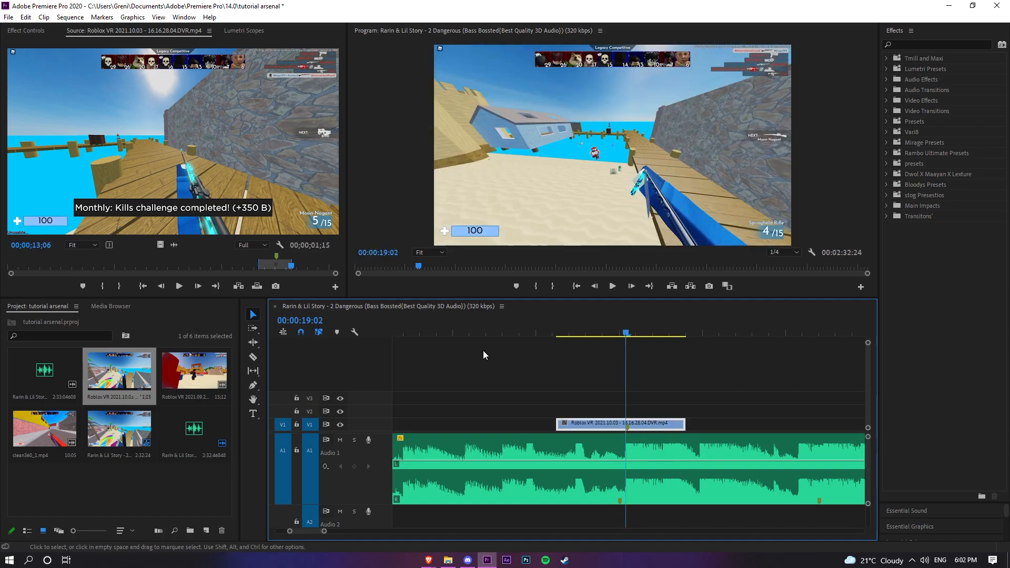
- Set the sequence timebase to 60.00 frames/second in the sequence settings
click(81, 17)
click(90, 26)
click(461, 116)
click(468, 243)
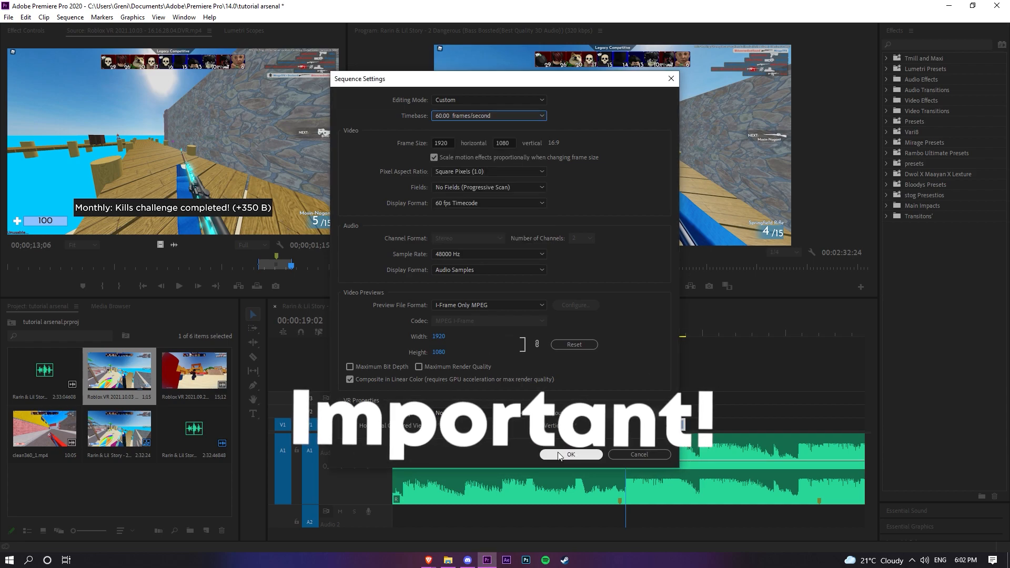
click(571, 454)
- Check the clip's kill marker against the beat at 00:00:19:04 and play the synced kill
click(622, 333)
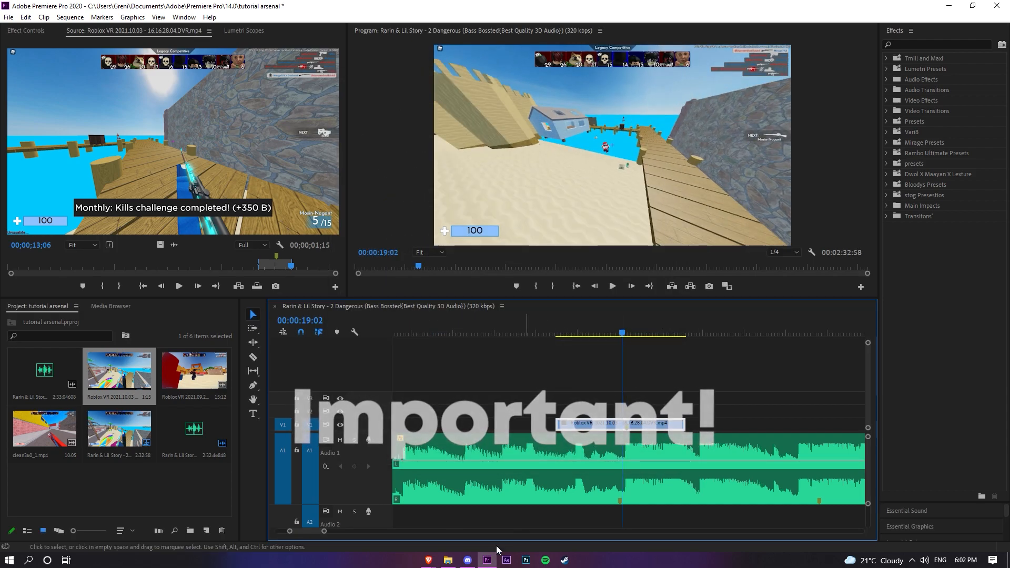
drag(326, 535, 316, 535)
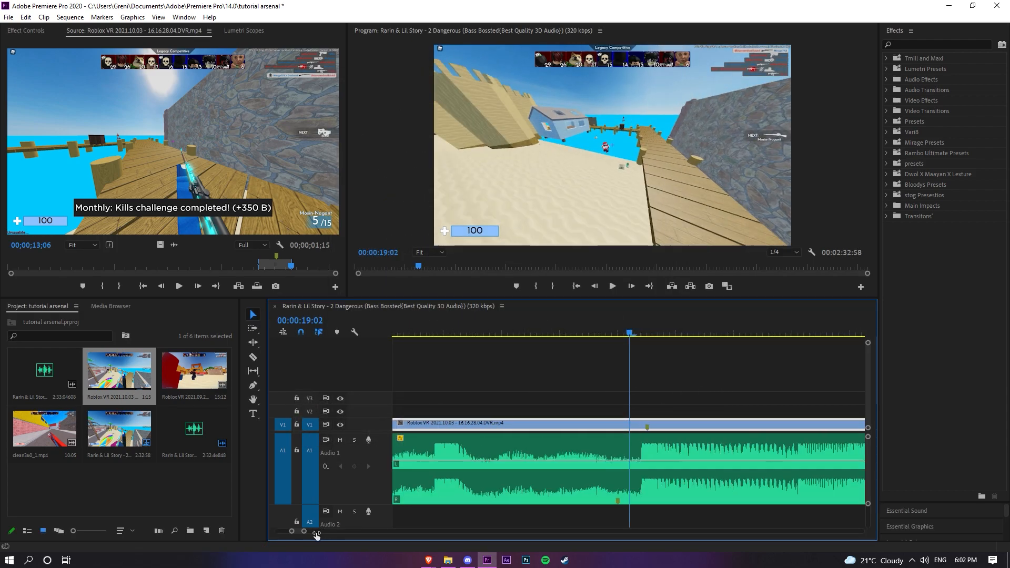
click(641, 331)
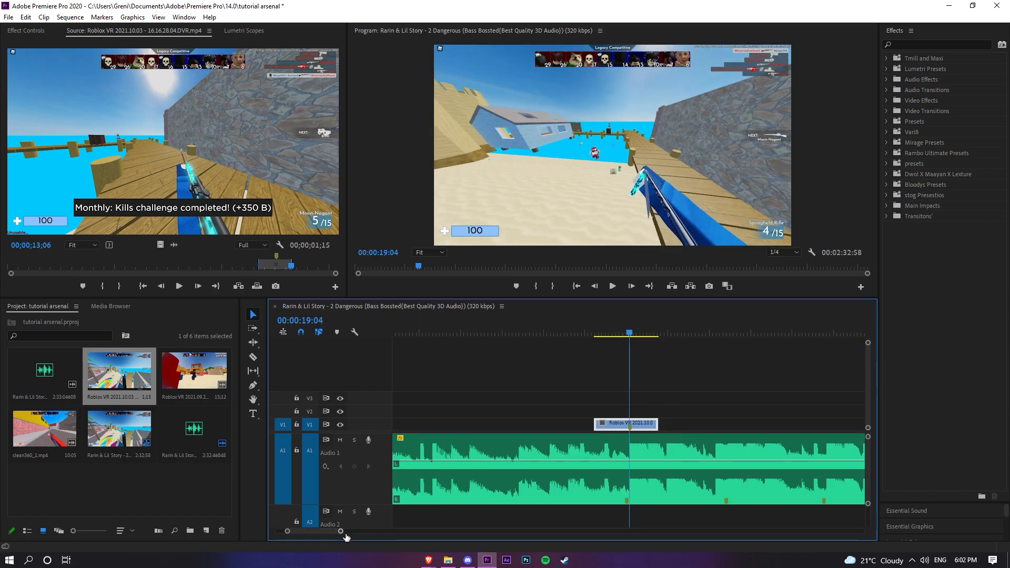
drag(345, 533, 332, 532)
key(space)
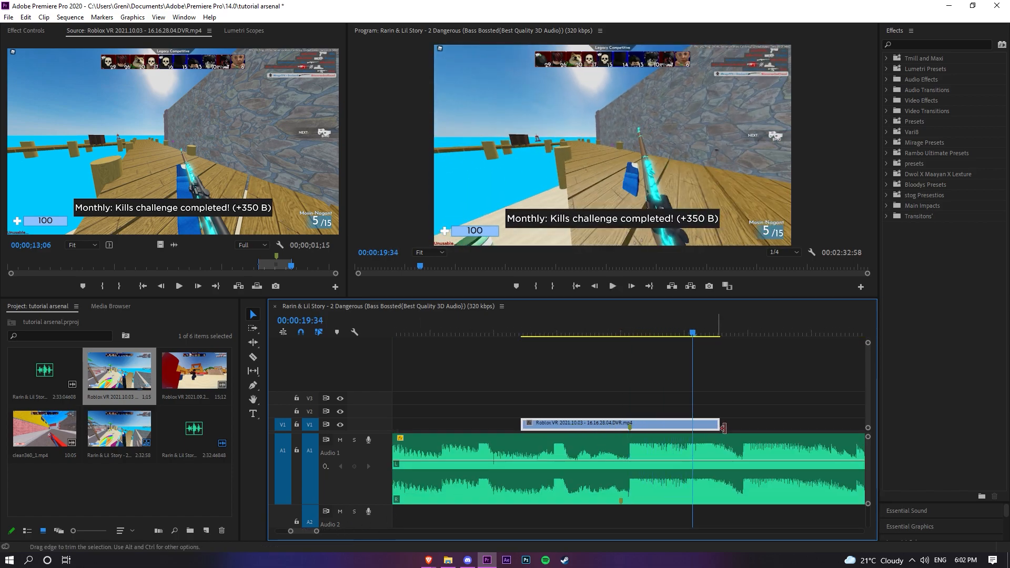
- Extend the start and end of the Roblox VR 2021.10.03 clip on V1 around the beat and play it back
click(506, 484)
drag(522, 425, 393, 425)
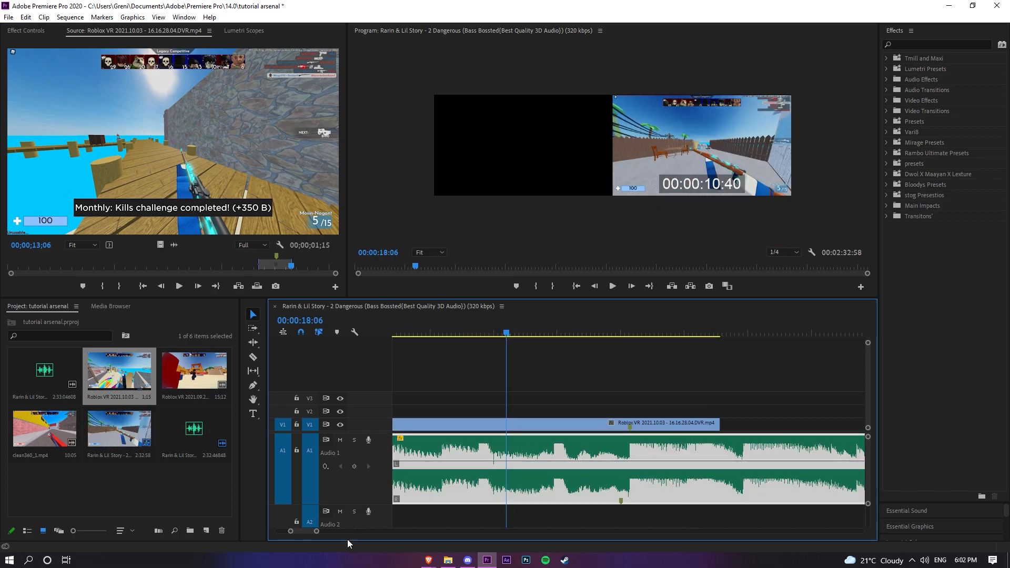
scroll(318, 531, down, 2)
drag(594, 427, 549, 430)
click(548, 327)
key(space)
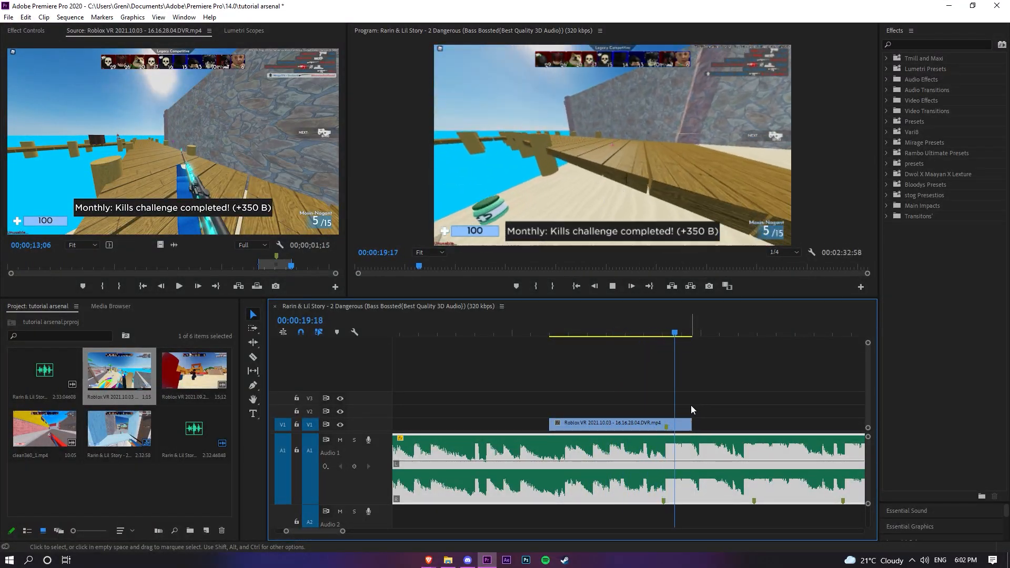
drag(647, 333, 679, 333)
key(w)
- Mark a two-second range of the Roblox VR 2021.09.27 clip ending at 00;00;13;10 and place it on V1 after the first clip
double_click(194, 371)
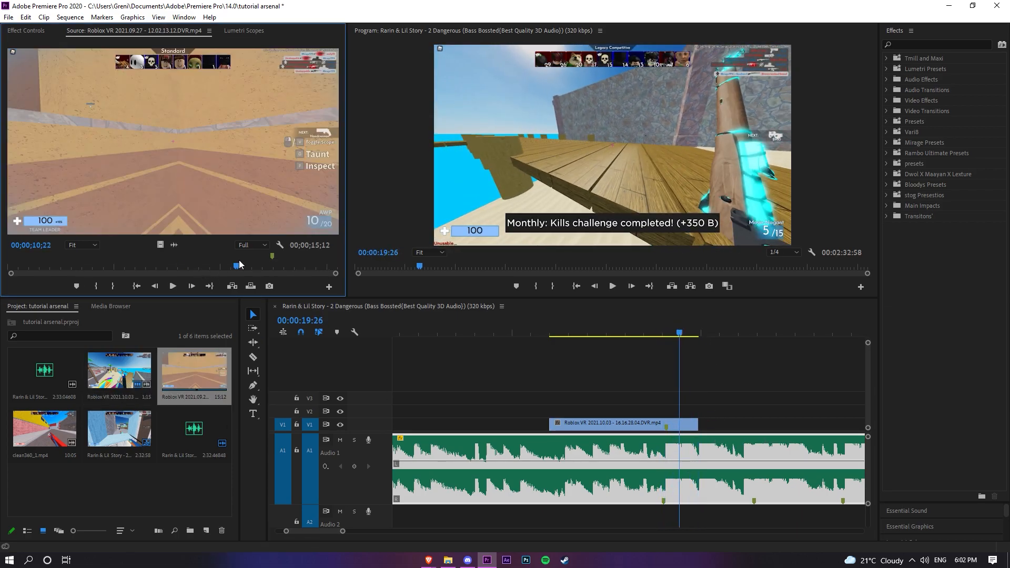
drag(238, 264, 250, 264)
click(97, 286)
click(291, 263)
key(o)
key(period)
- Play across the cut between the first two clips to check the kills against the music
click(662, 332)
drag(663, 324, 699, 324)
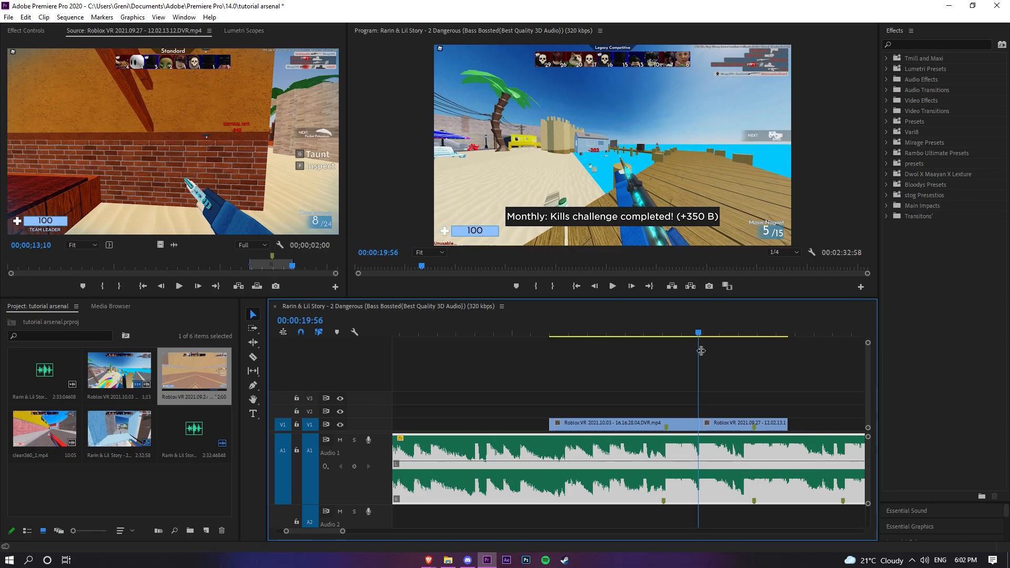
click(698, 324)
drag(700, 323, 662, 316)
key(space)
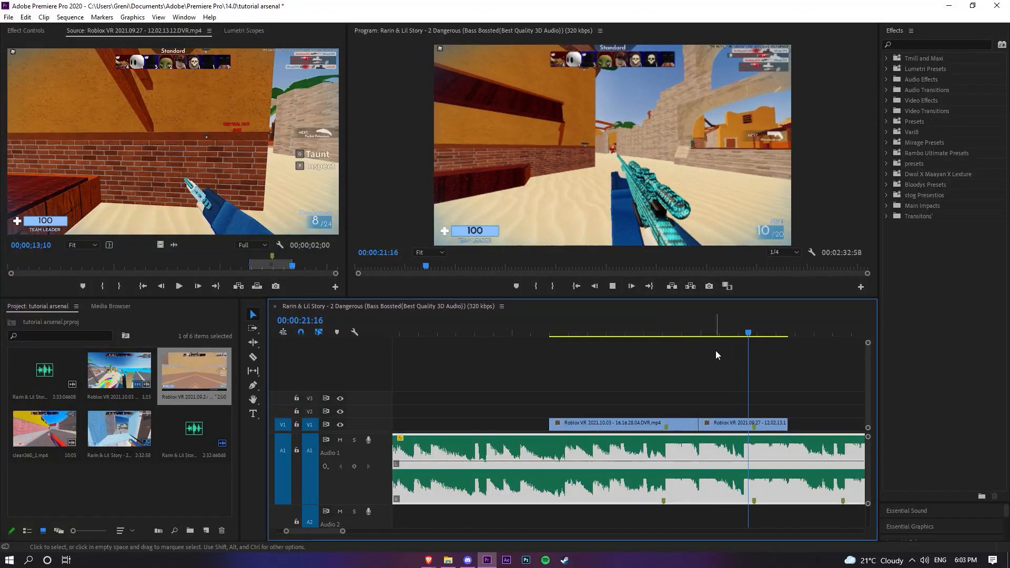
- Set In and Out points on clean360_1, ending at 00:02:14:04, and place it on V1 directly after the second clip
click(790, 323)
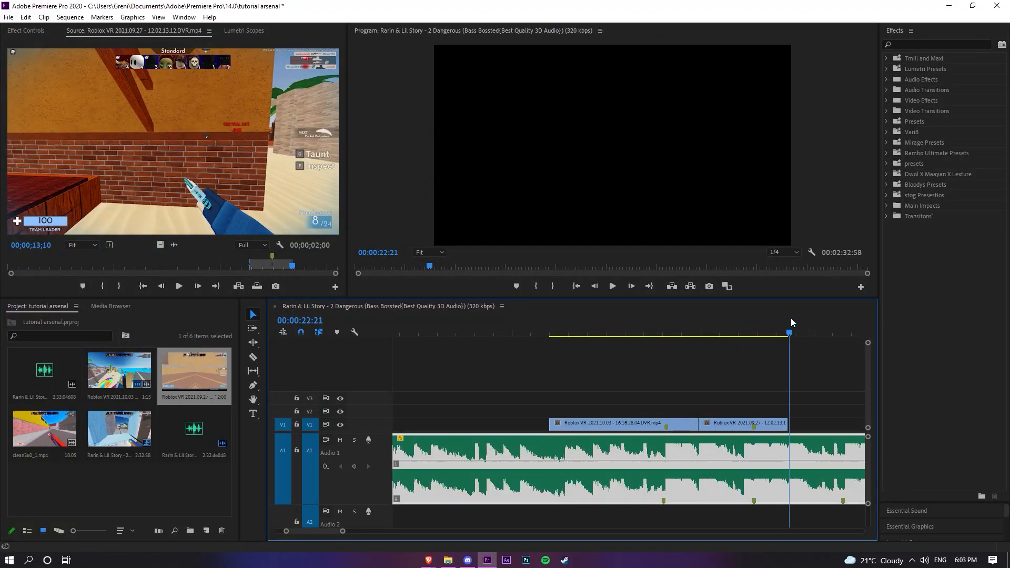
drag(788, 425, 792, 427)
double_click(58, 438)
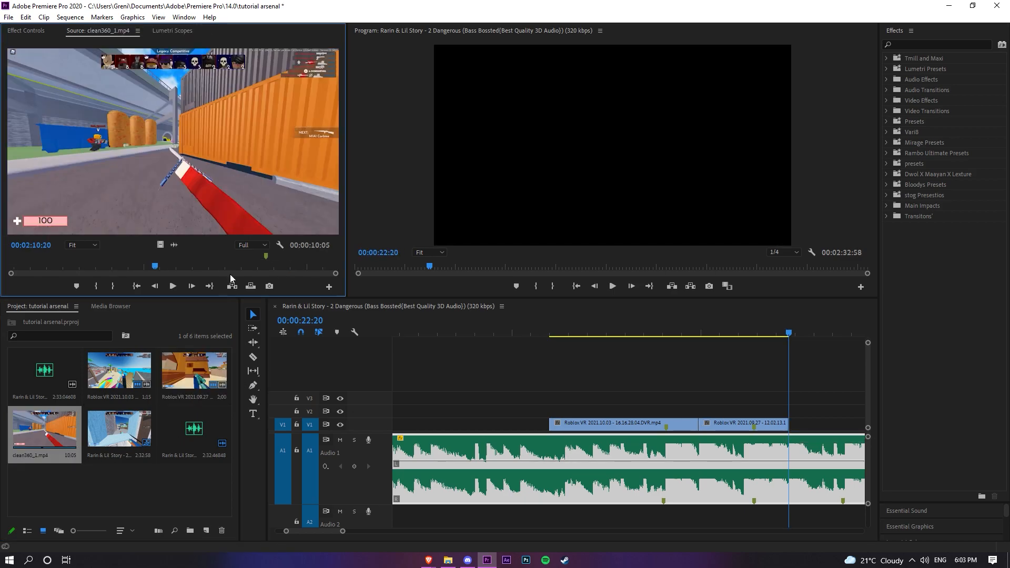
click(231, 273)
key(i)
key(o)
key(period)
- Adjust the end of the clean360_1 clip on V1 and review the first clip from 00:00:17:47
drag(342, 531, 357, 531)
drag(666, 424, 669, 424)
click(483, 332)
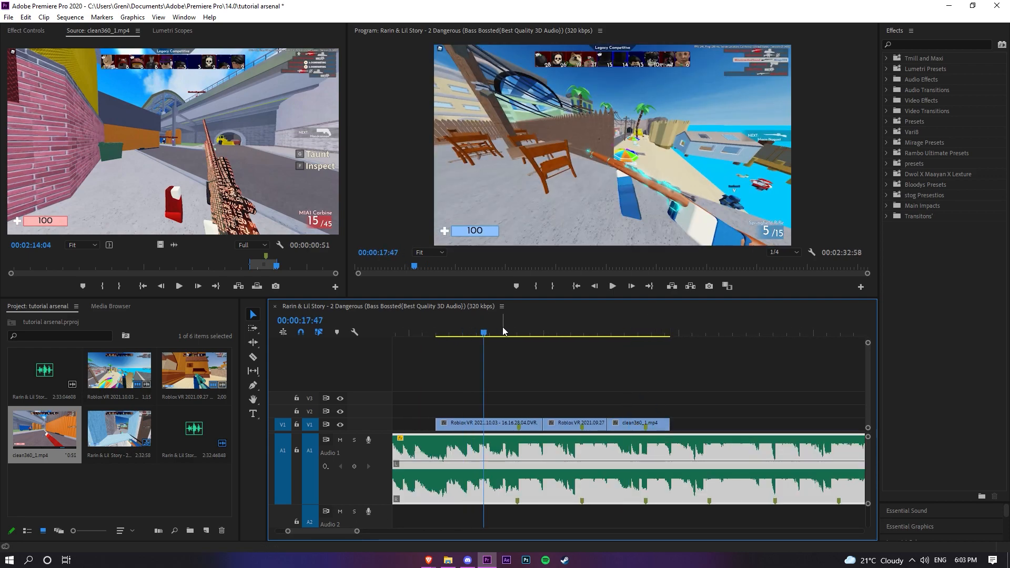
mouse_move(489, 334)
mouse_down()
mouse_move(518, 334)
mouse_move(500, 334)
mouse_up()
drag(371, 532, 368, 532)
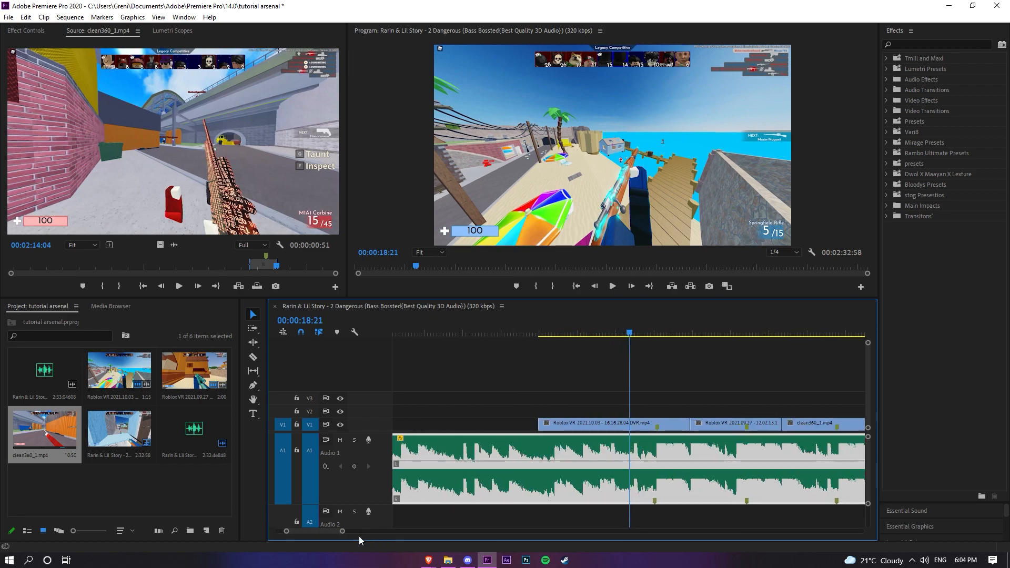
key(alt+Tab)
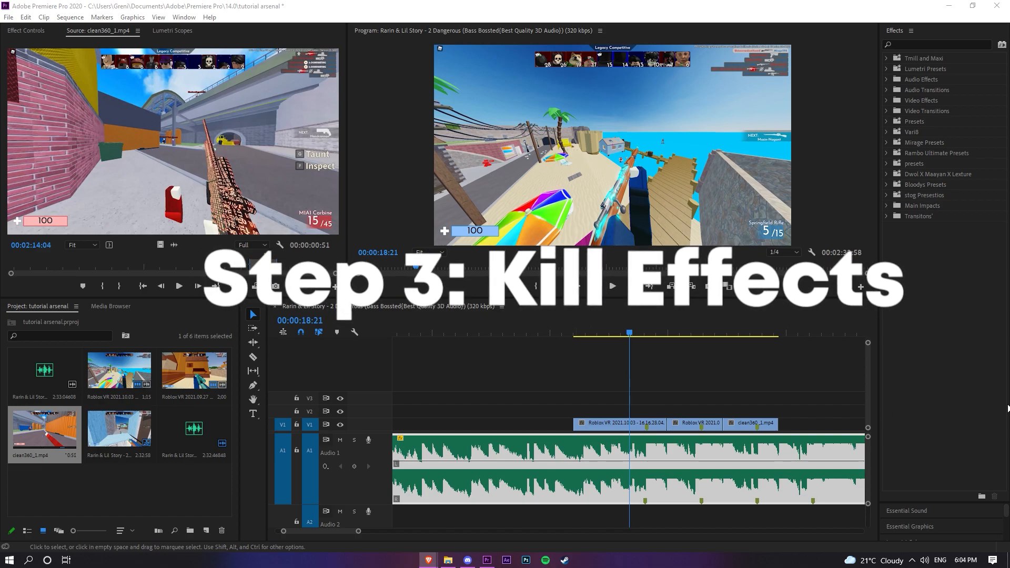
- Create an adjustment layer at 1920 × 1080 and 60.00 fps with square pixels
click(637, 332)
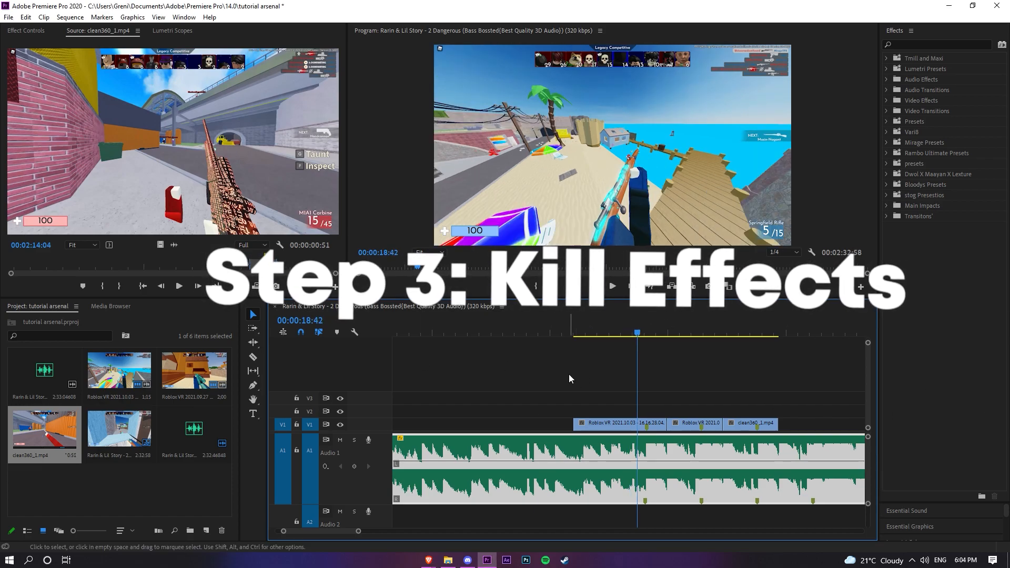
click(206, 529)
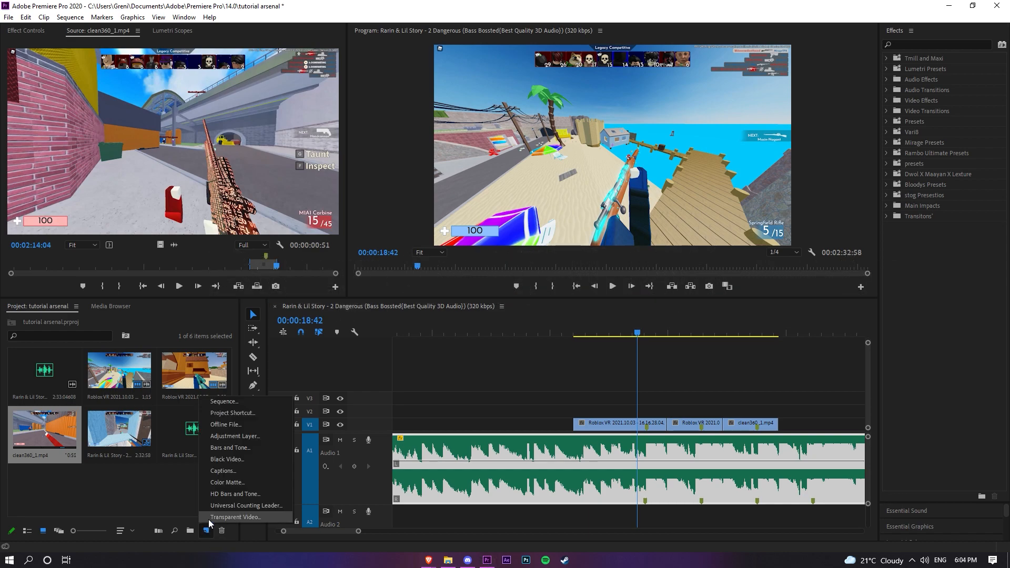
click(245, 436)
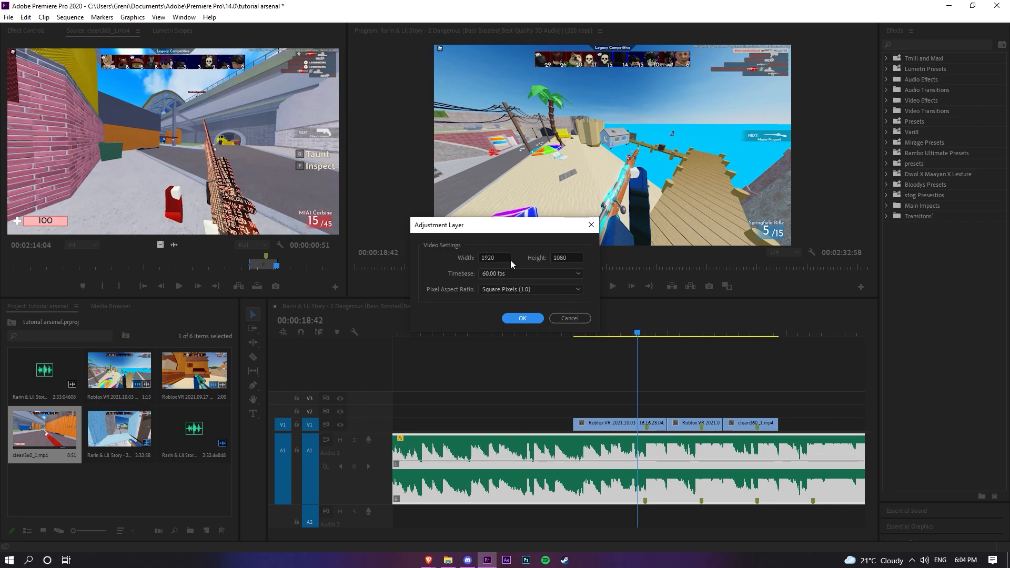
click(523, 318)
- Place the adjustment layer on V2, trimmed to run from 00:00:18:42 to the end of the first clip
drag(43, 482, 654, 418)
drag(722, 410, 667, 414)
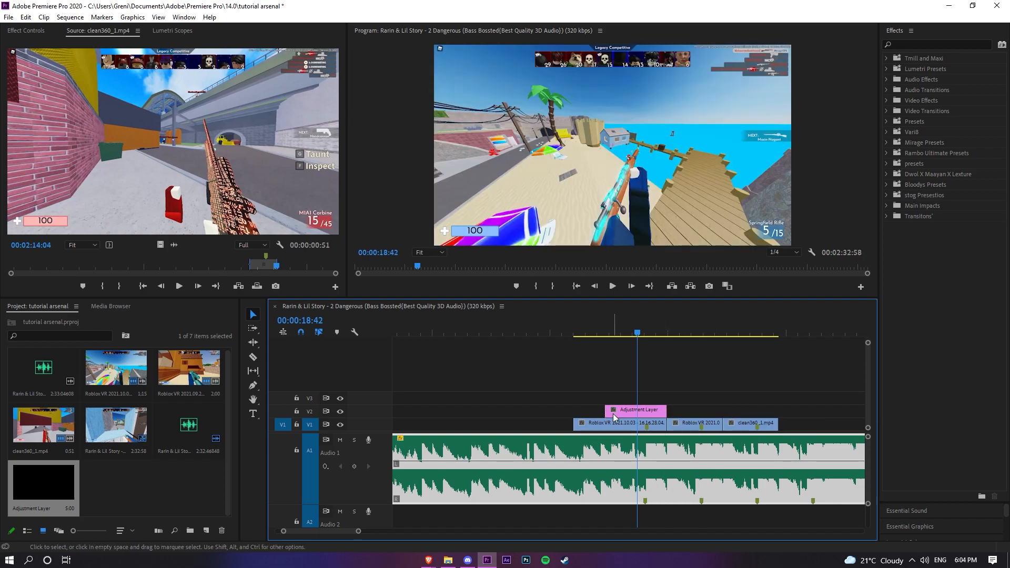
drag(606, 416, 638, 416)
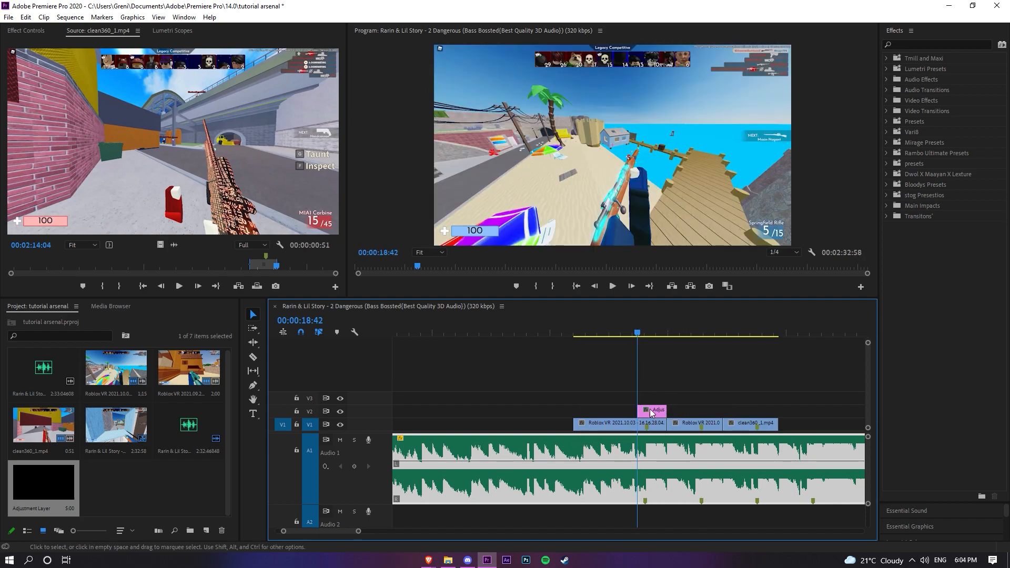
- Go to the kill frame at 00:00:19:04 and apply the Lumetri Color effect to the adjustment layer
scroll(347, 533, up, 2)
scroll(344, 534, up, 2)
drag(639, 329, 666, 335)
click(932, 38)
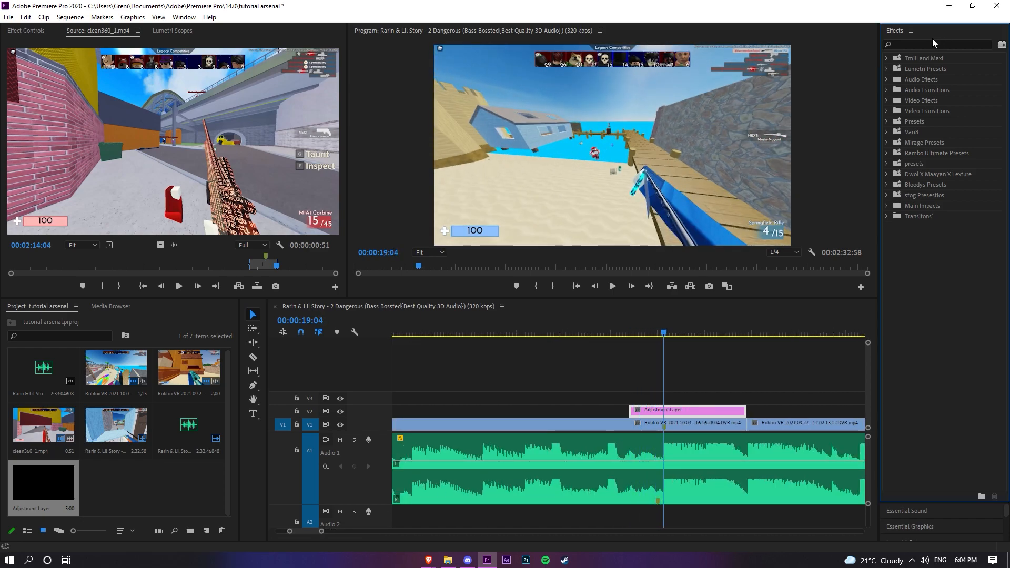
text(lumetri color)
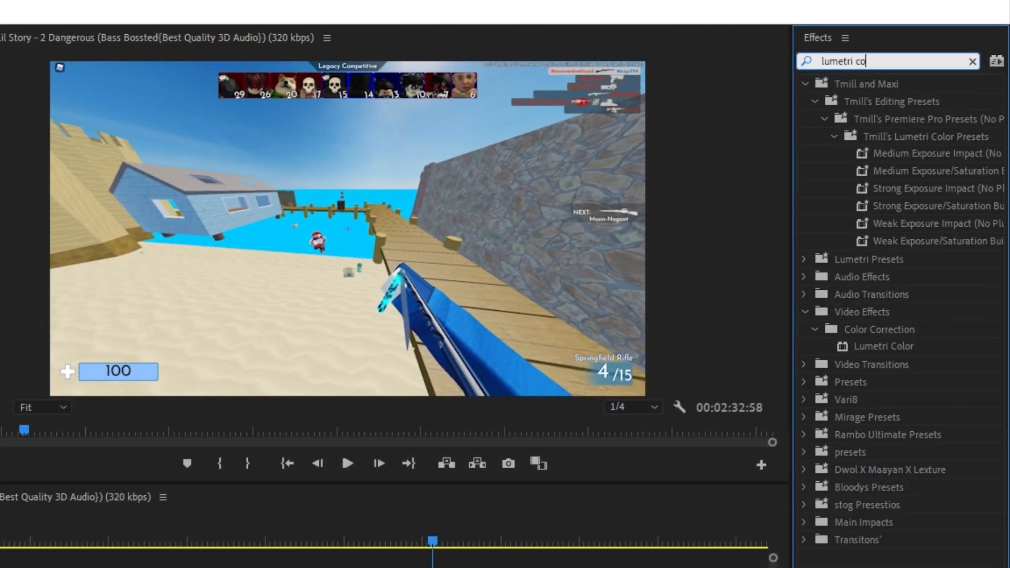
click(870, 346)
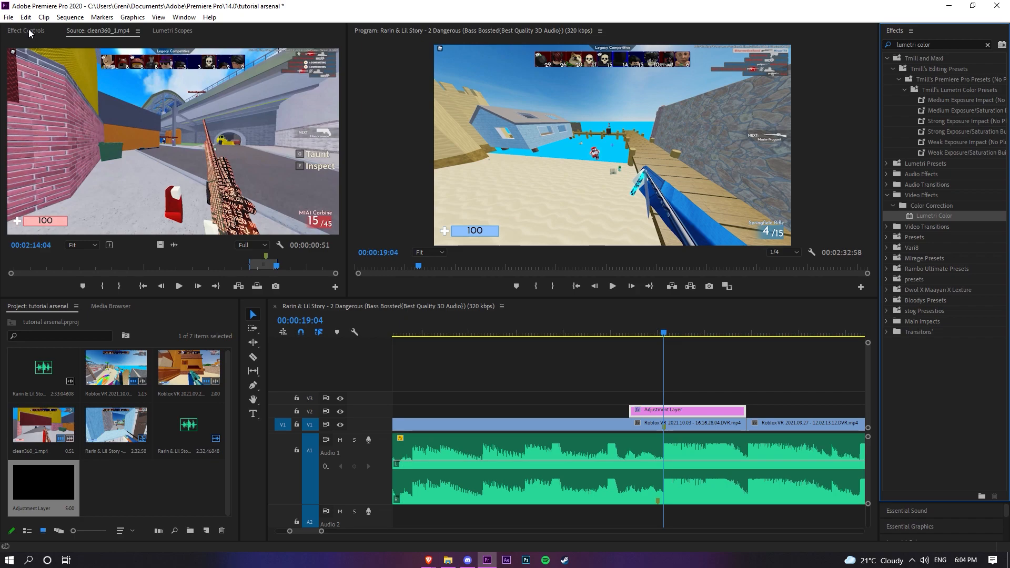
- Add an Exposure keyframe at 00:00:19:04 in the adjustment layer's Lumetri Color Basic Correction settings
click(28, 30)
click(14, 250)
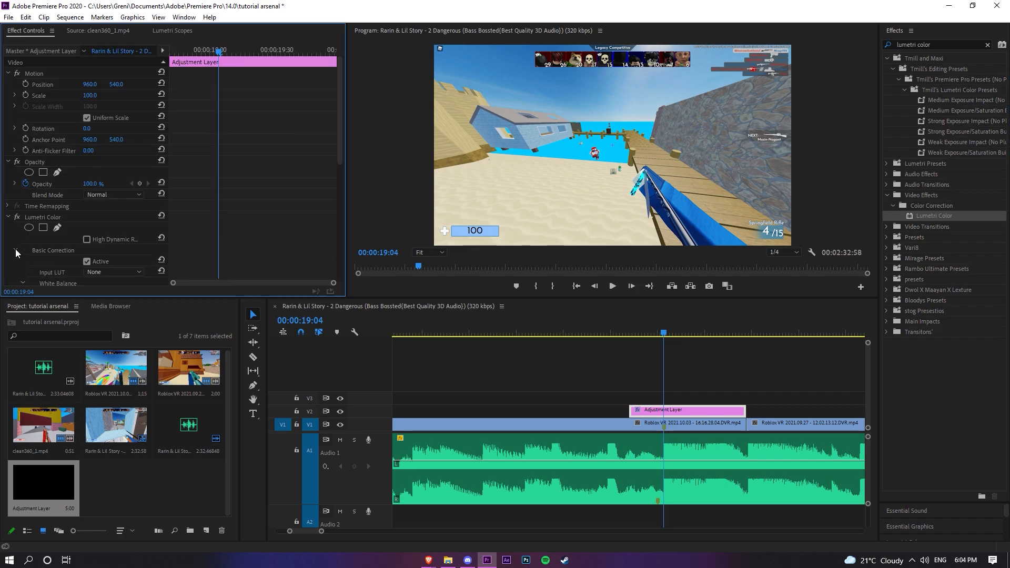
scroll(259, 213, down, 3)
scroll(261, 213, down, 4)
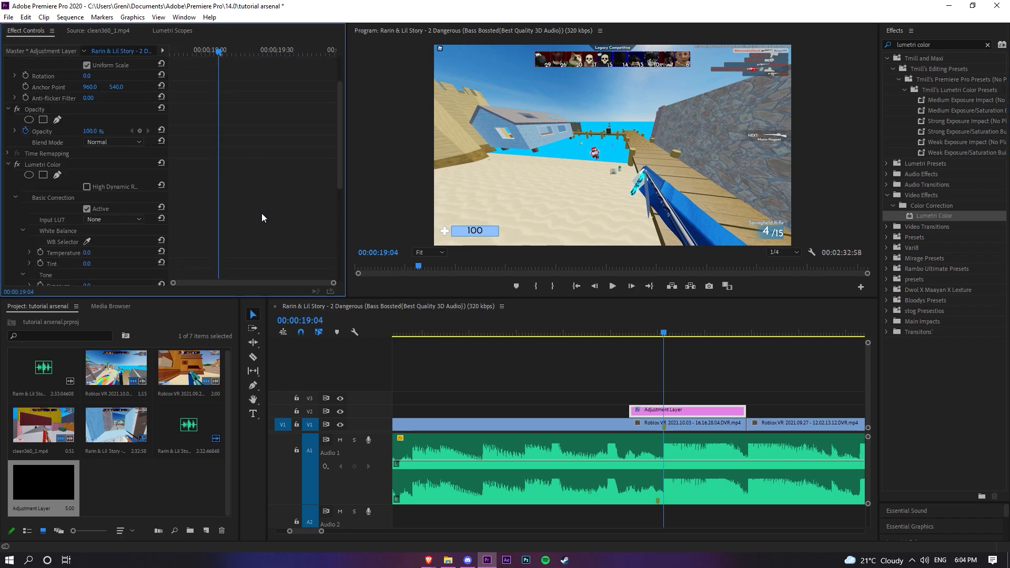
click(661, 425)
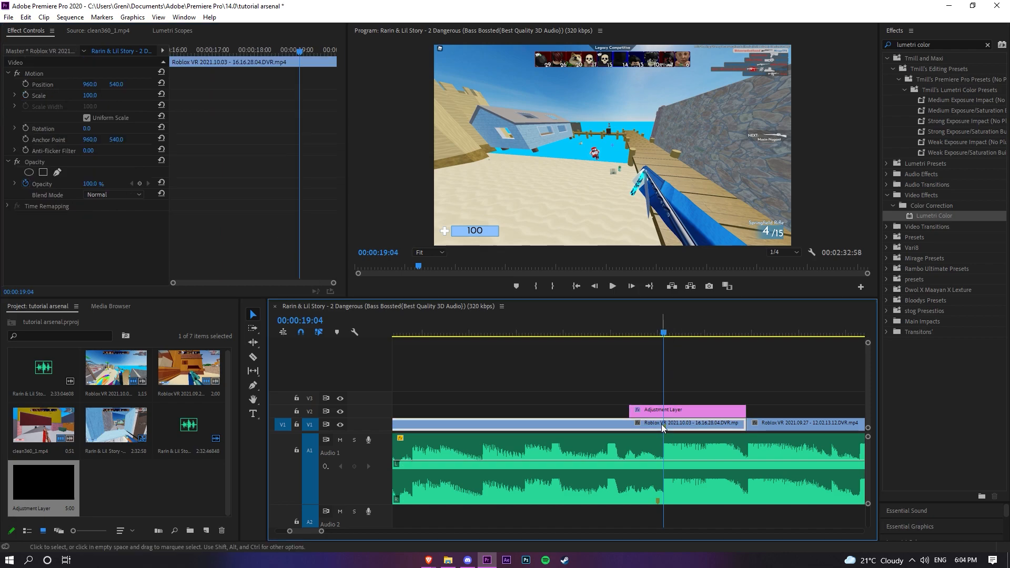
click(697, 403)
scroll(228, 187, down, 3)
scroll(277, 230, down, 2)
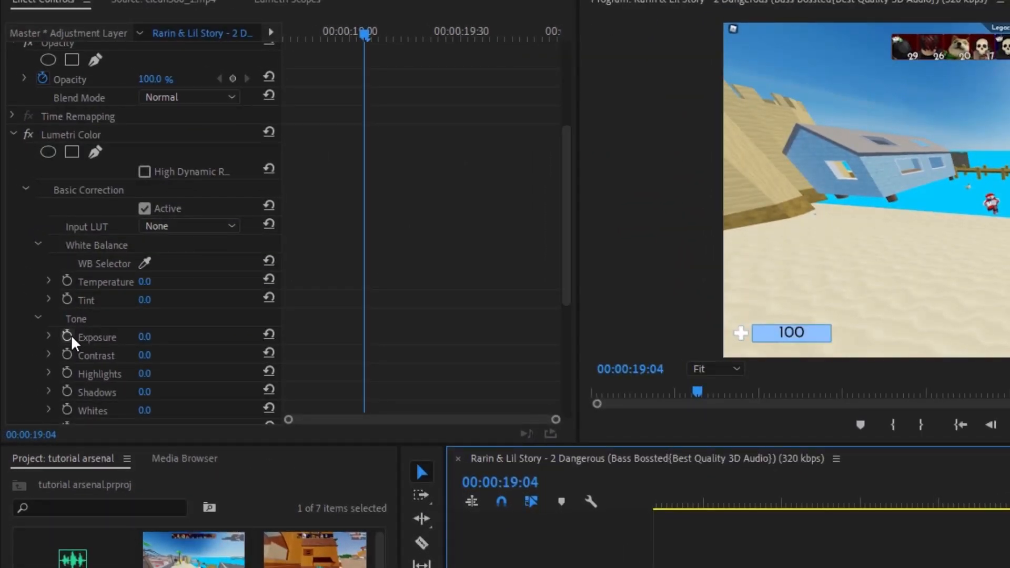
click(67, 336)
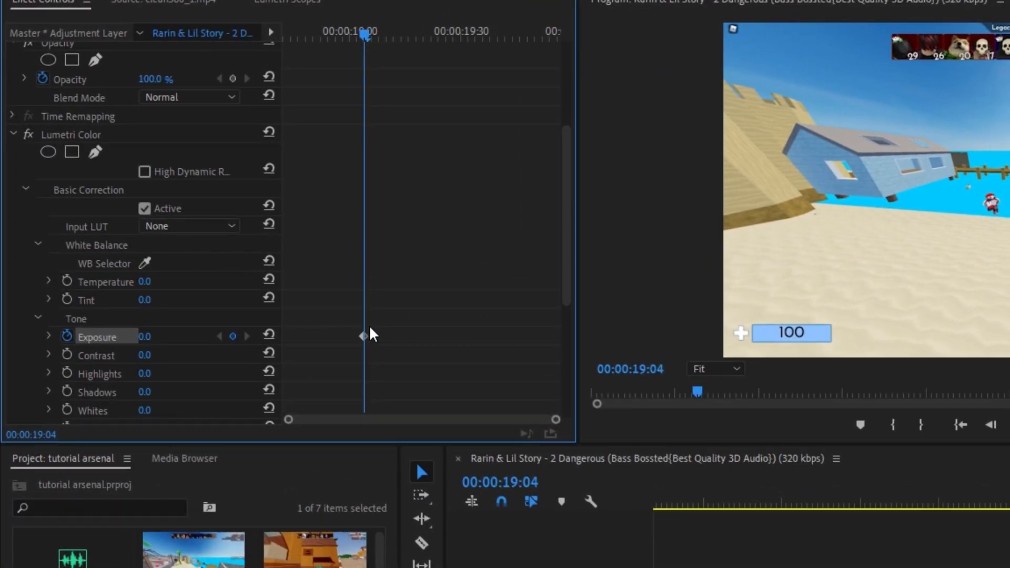
- Add an Exposure keyframe at 00:00:19:02, two frames before the kill-frame keyframe
key(Left)
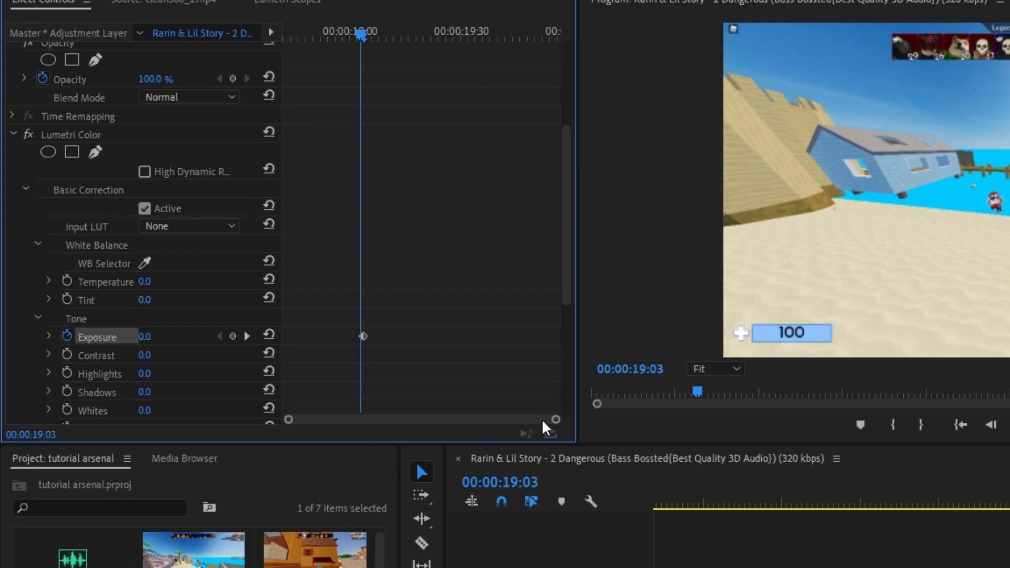
drag(555, 419, 420, 420)
key(Right)
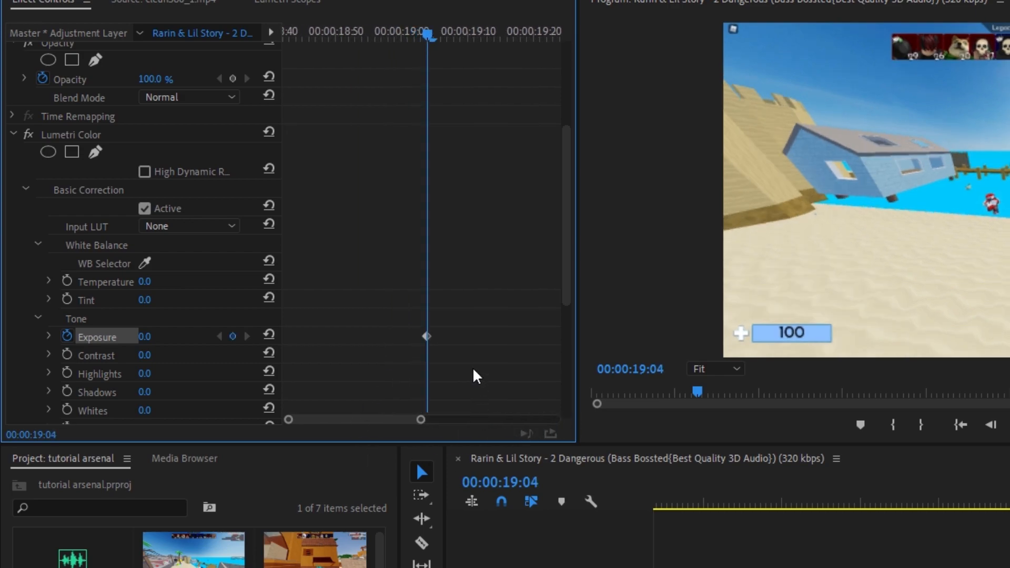
key(Left)
key(Left)
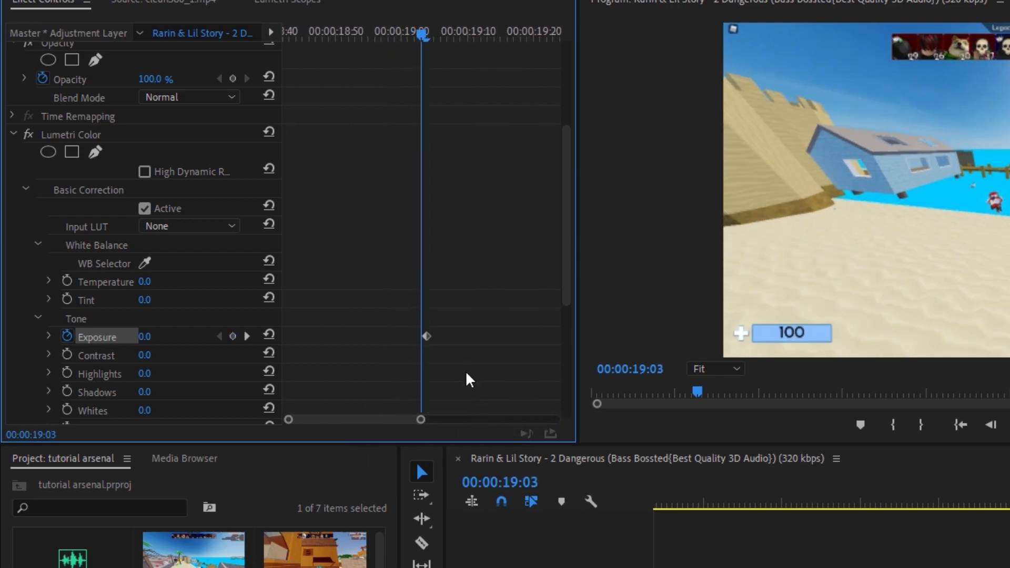
click(232, 336)
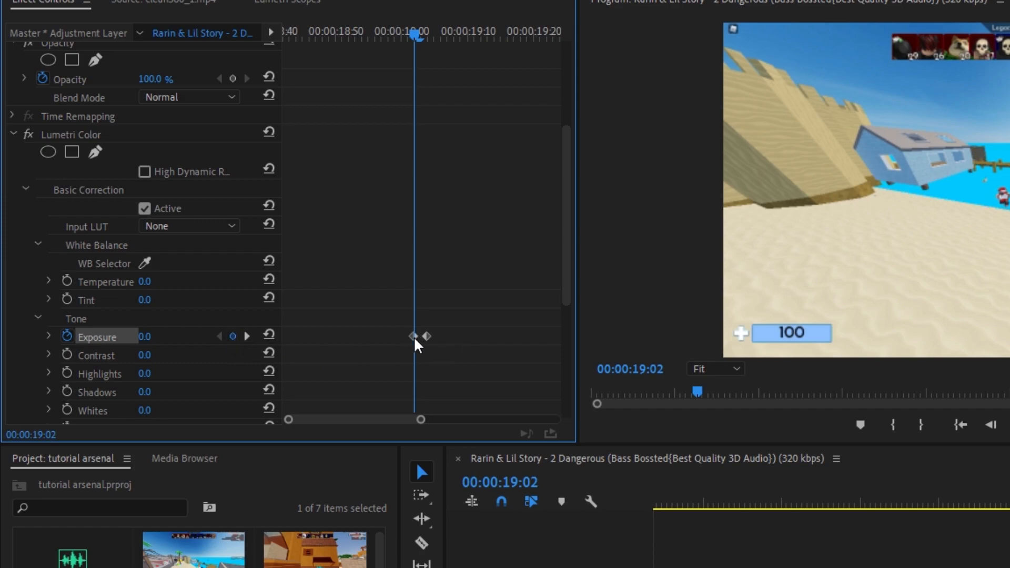
- Add a third Exposure keyframe at 00:00:19:24 on the adjustment layer
key(Right)
key(Right)
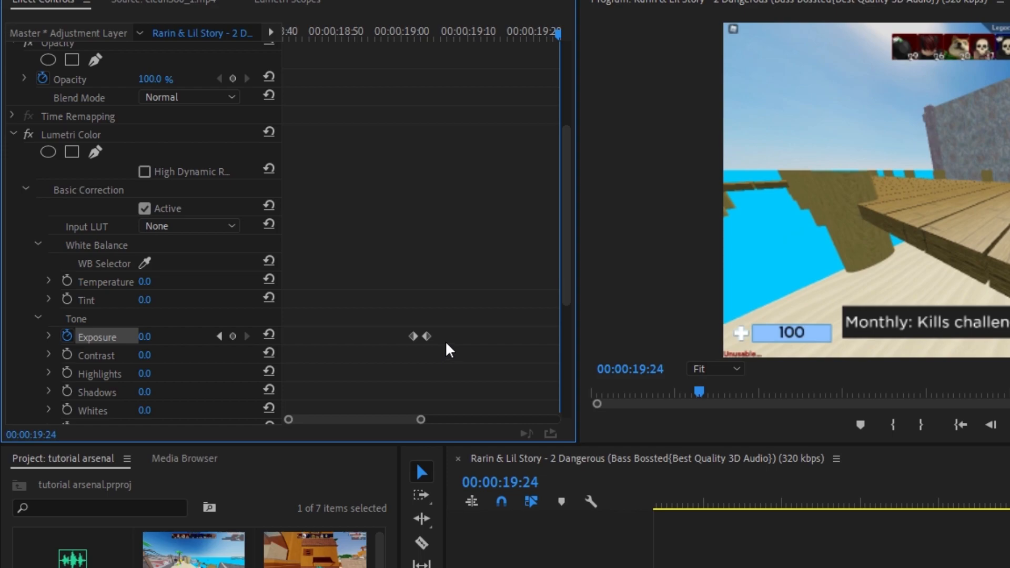
click(233, 336)
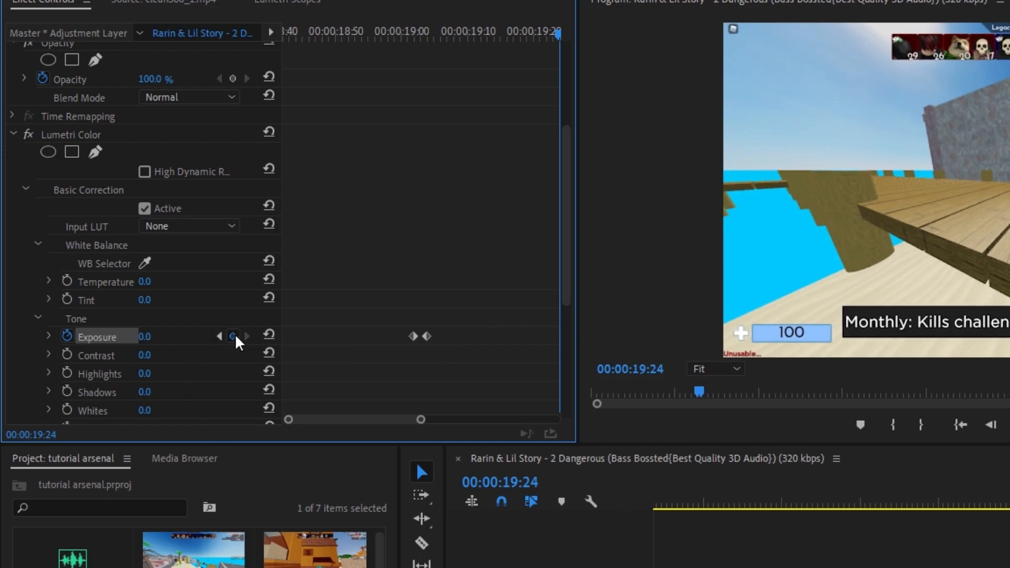
click(558, 336)
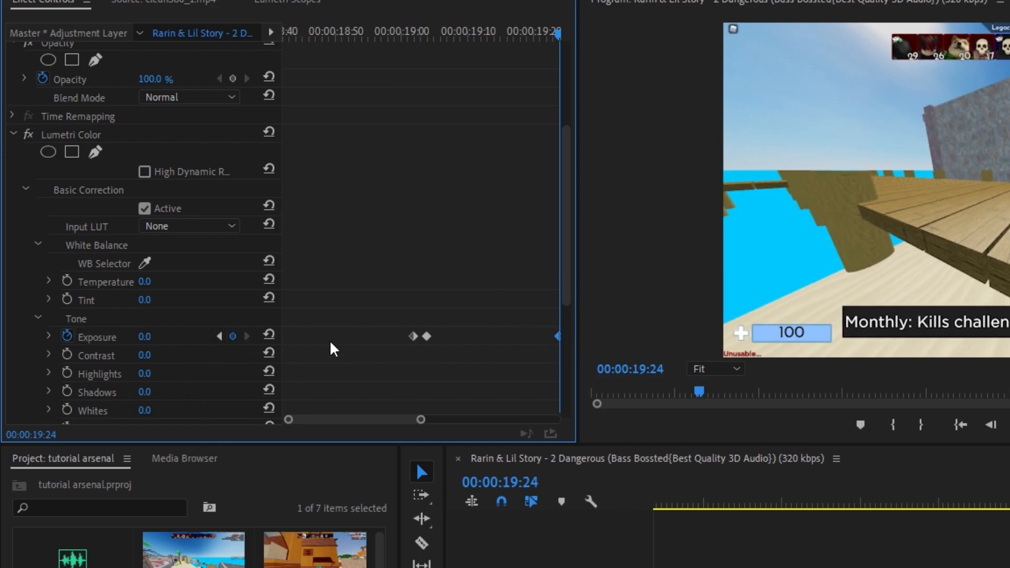
- Set the Exposure at the middle keyframe, 00:00:19:04, to 2.5
click(216, 337)
click(427, 338)
click(163, 338)
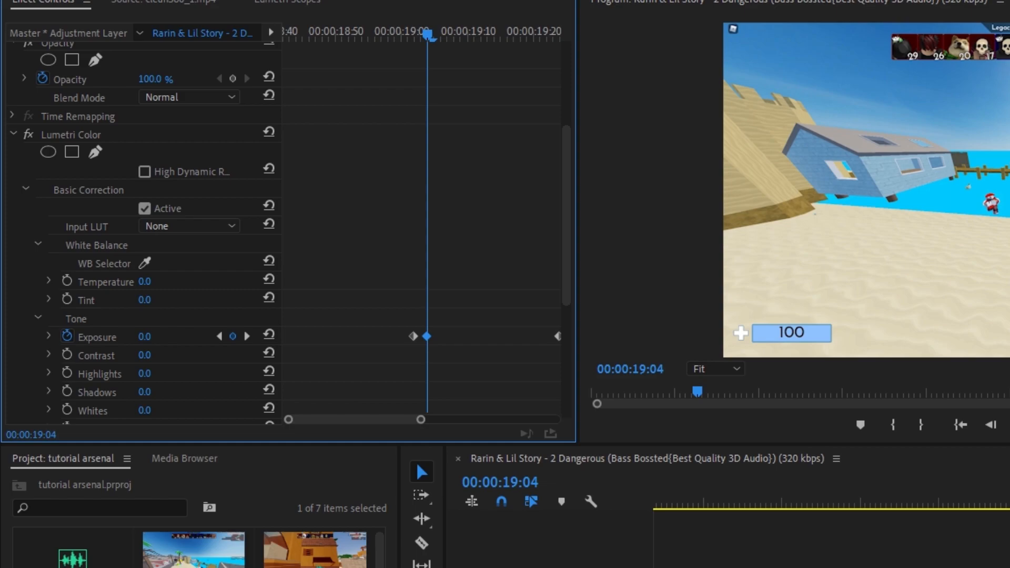
text(2.5)
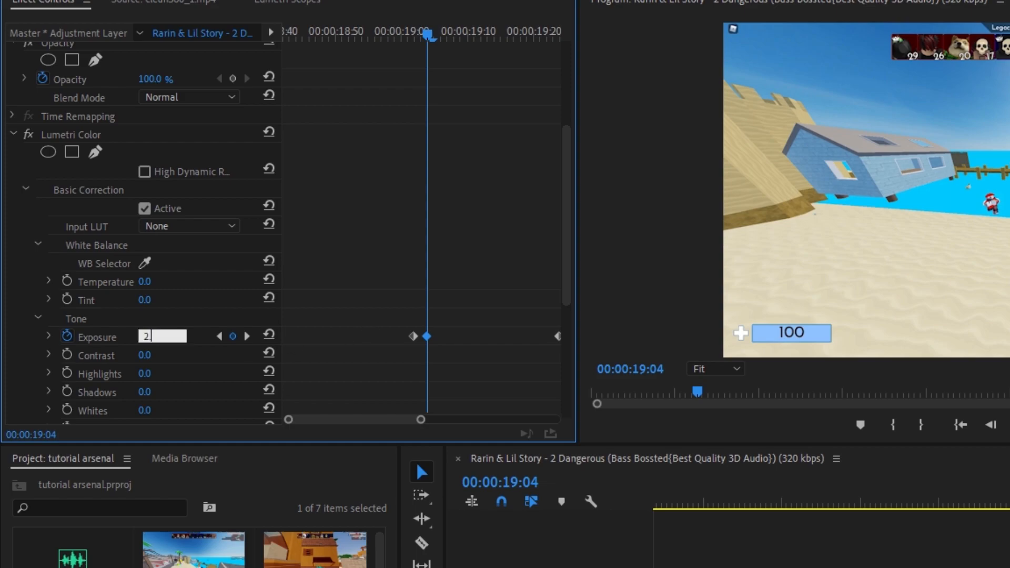
key(Return)
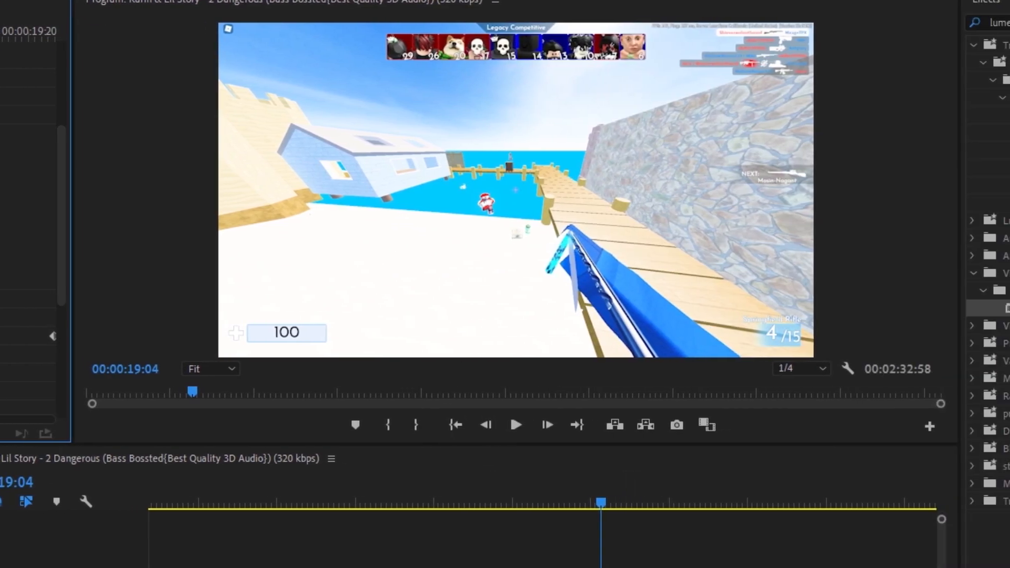
- Play back and scrub through the first kill to check the exposure flash
click(982, 500)
key(space)
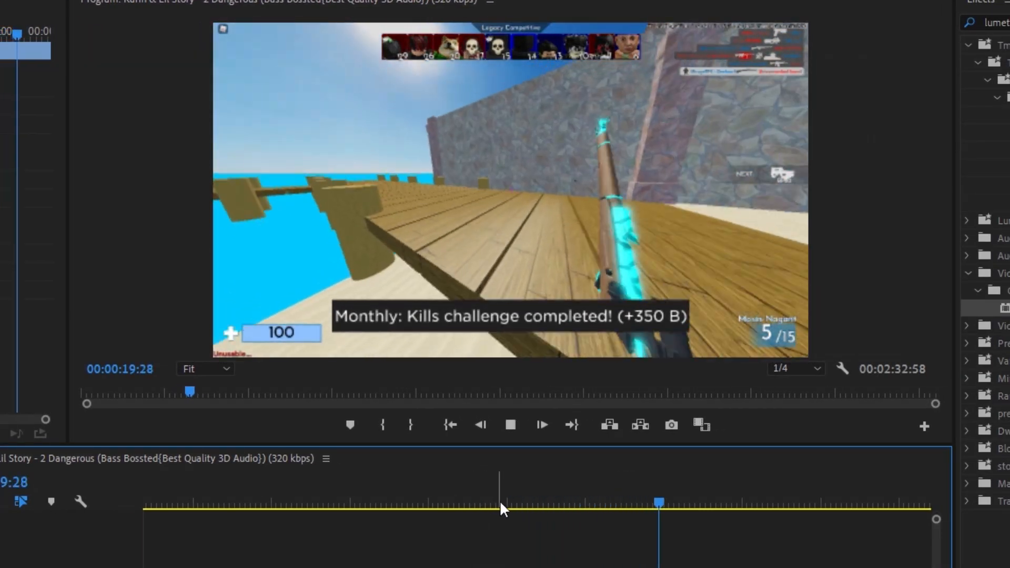
click(522, 497)
drag(530, 489, 631, 490)
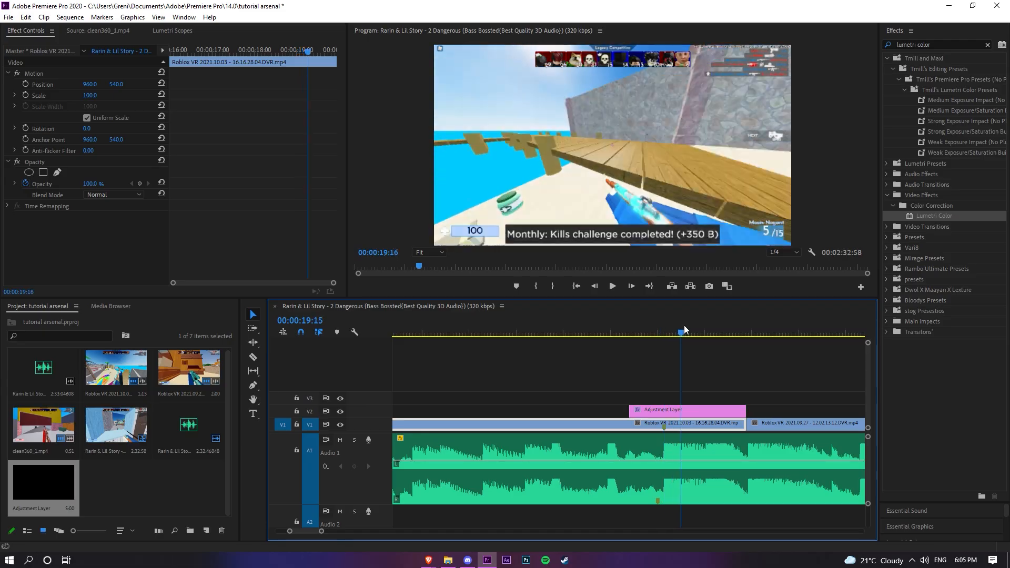
- Return to the kill frame at 00:00:19:04 and apply the Gaussian Blur video effect to the adjustment layer
drag(684, 330, 663, 341)
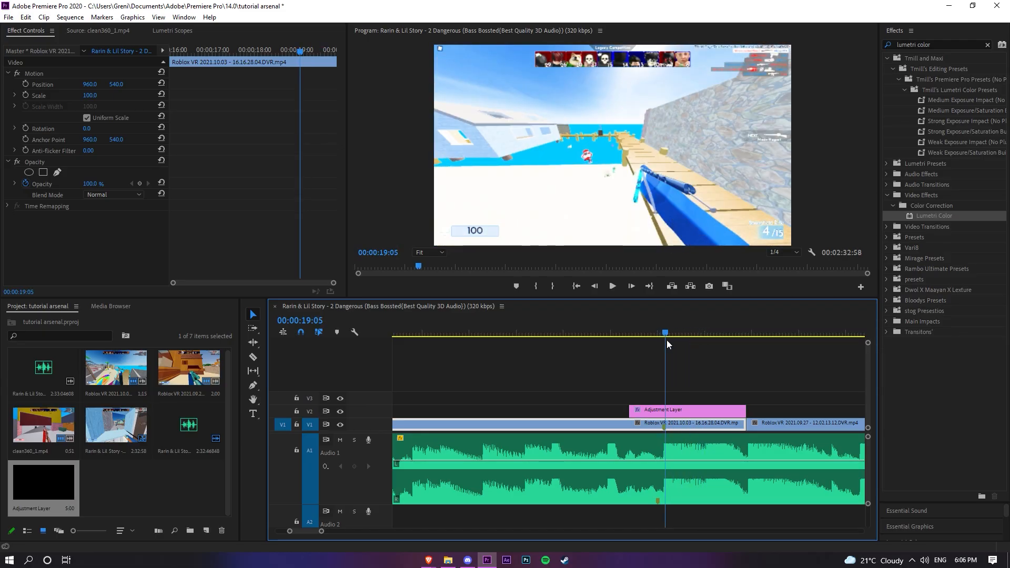
click(677, 414)
drag(934, 216, 681, 409)
key(shift+f)
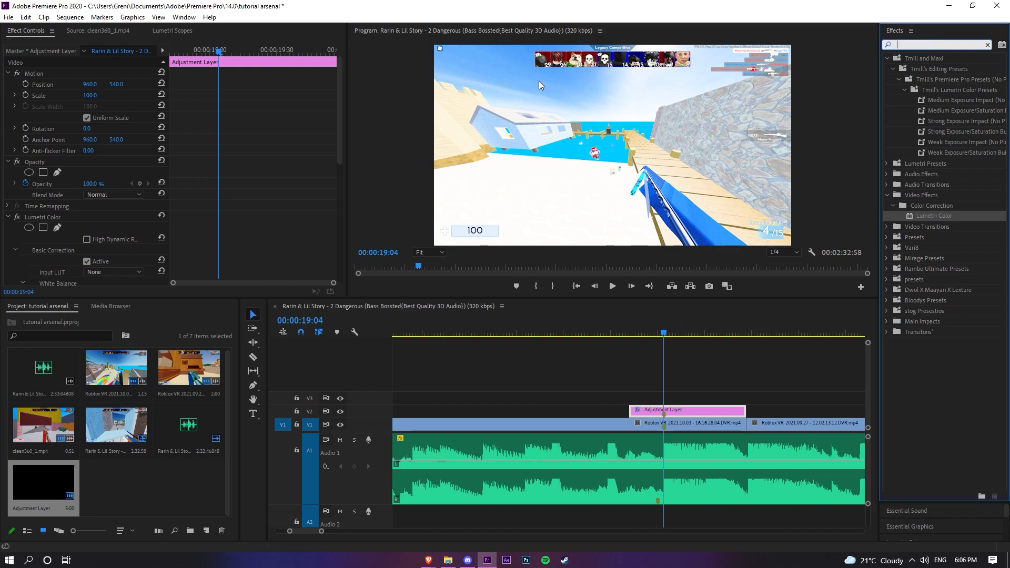
key(BackSpace)
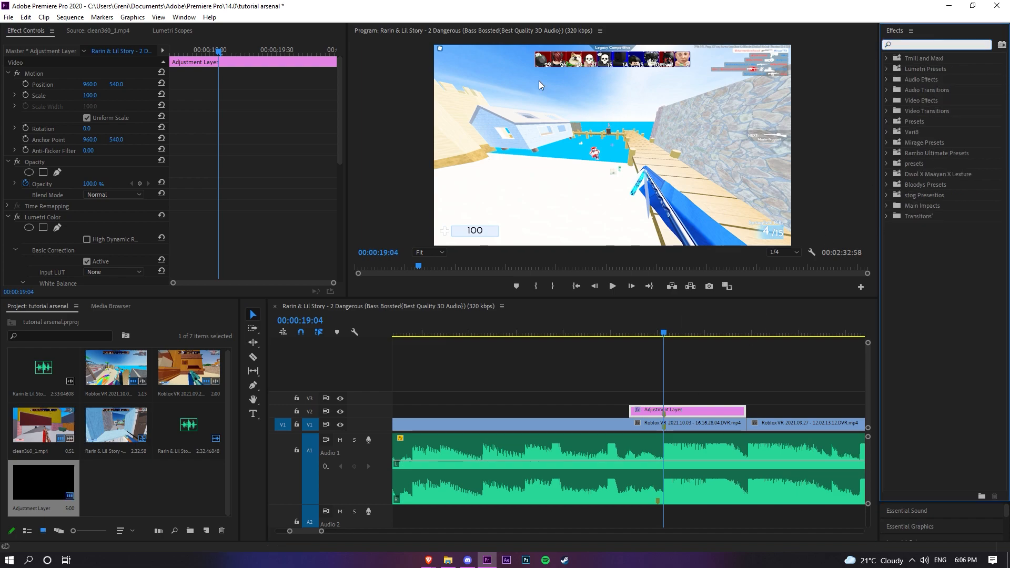
text(gaussian blur)
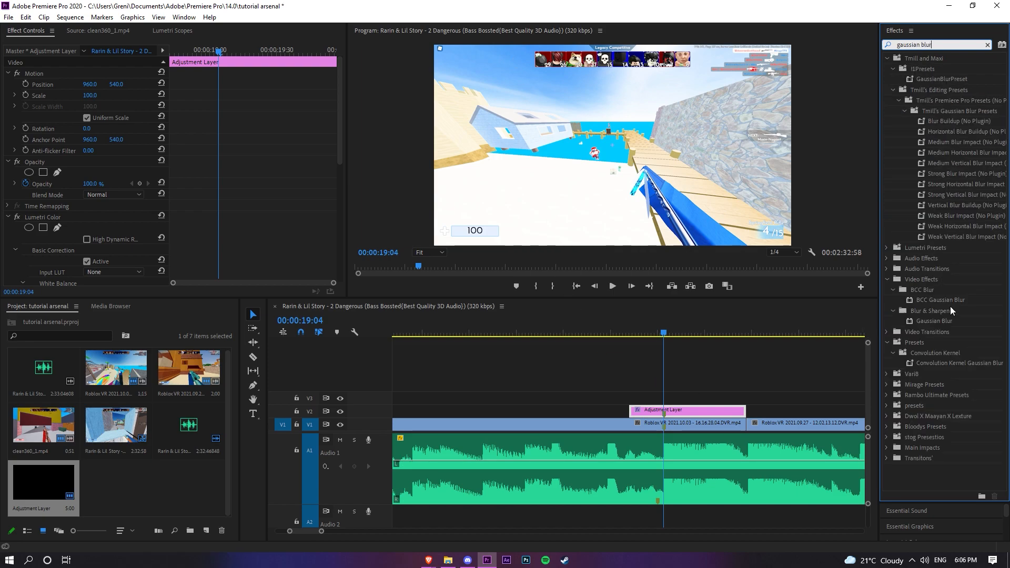
drag(946, 321, 649, 422)
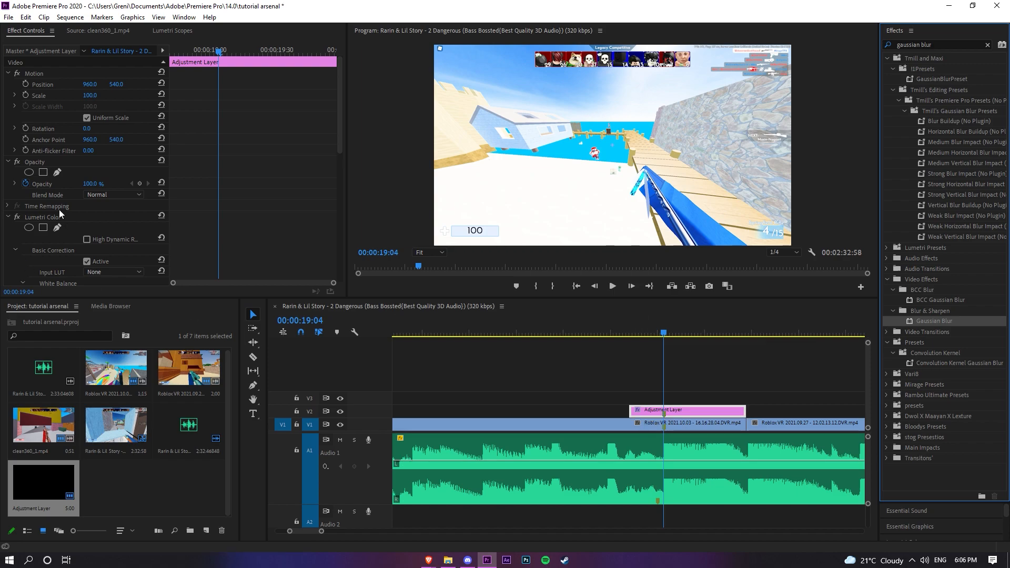
- Add Gaussian Blur Blurriness keyframes at 00:00:19:04 and 00:00:19:02, matching the first two Lumetri Color keyframes
scroll(292, 184, down, 3)
click(8, 133)
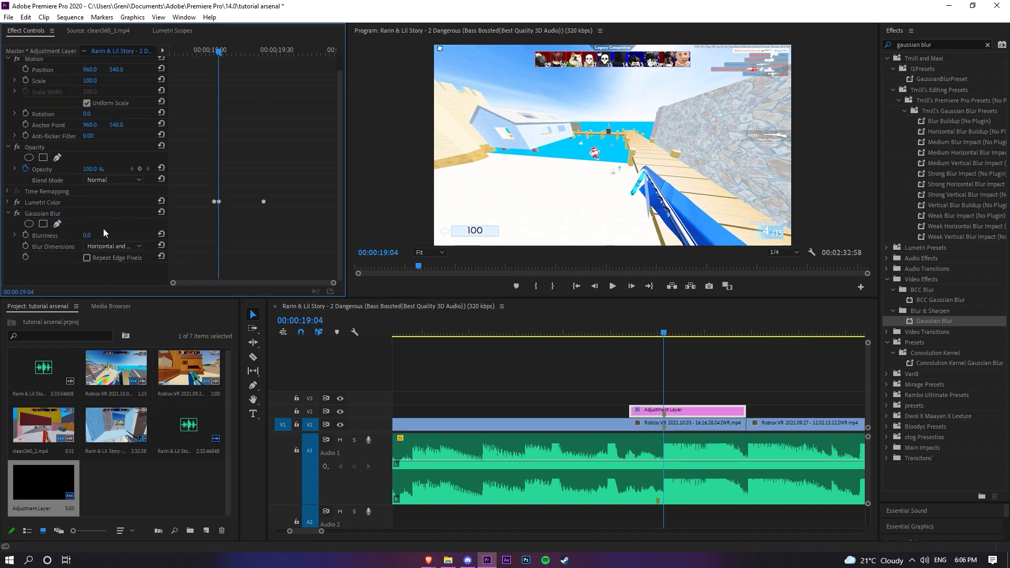
click(25, 235)
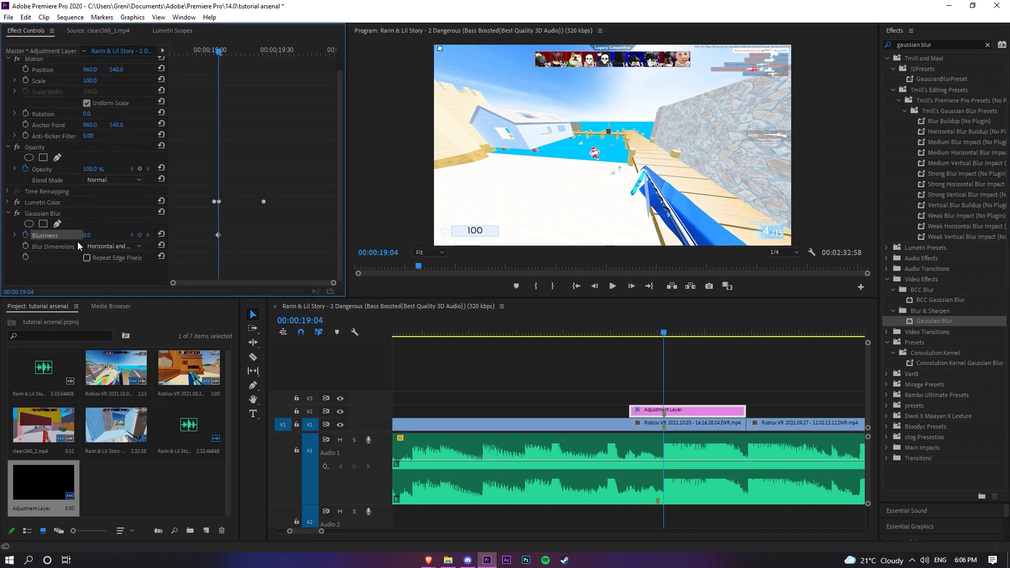
key(Left)
key(Left)
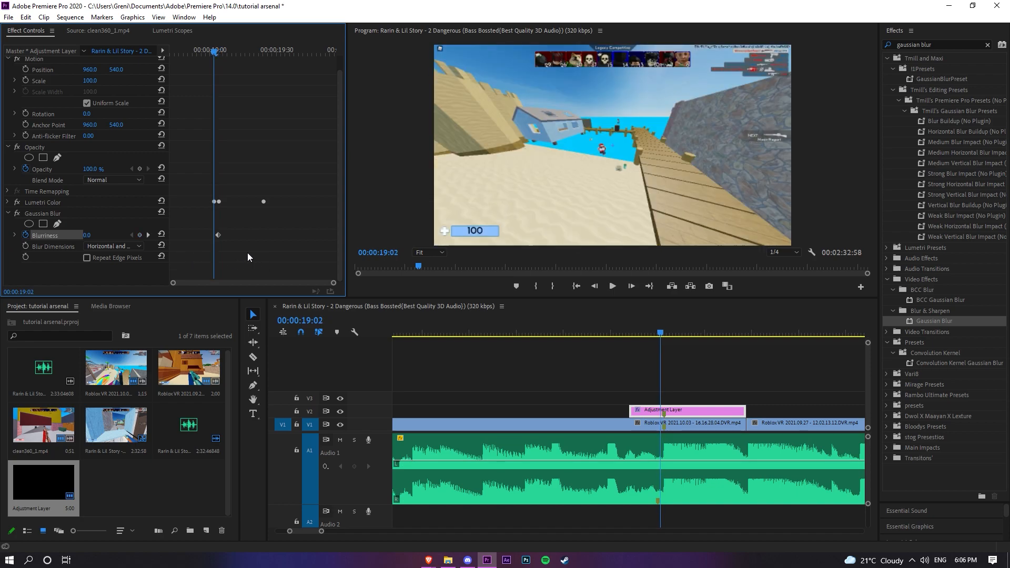
click(140, 235)
- Add a third Blurriness keyframe at 00:00:19:24, in line with the last Lumetri Color keyframe
key(Right)
key(Right)
key(Right)
key(Right)
key(Right)
key(Right)
key(Right)
key(Right)
key(Right)
key(Right)
key(Right)
key(Right)
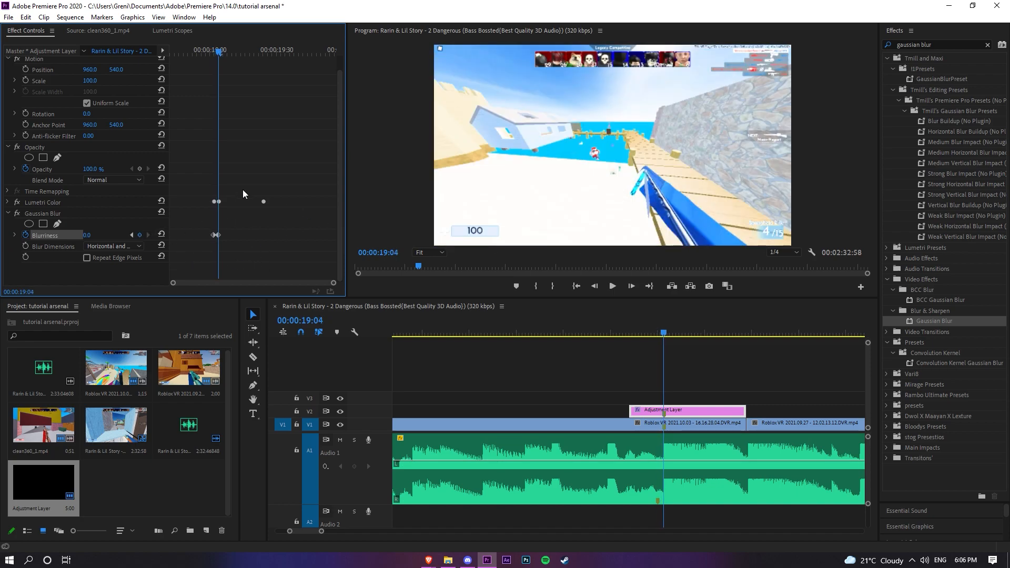
key(Right)
key(Right)
key(Right)
key(Right)
key(Right)
key(Right)
key(Right)
key(Right)
key(Right)
key(Right)
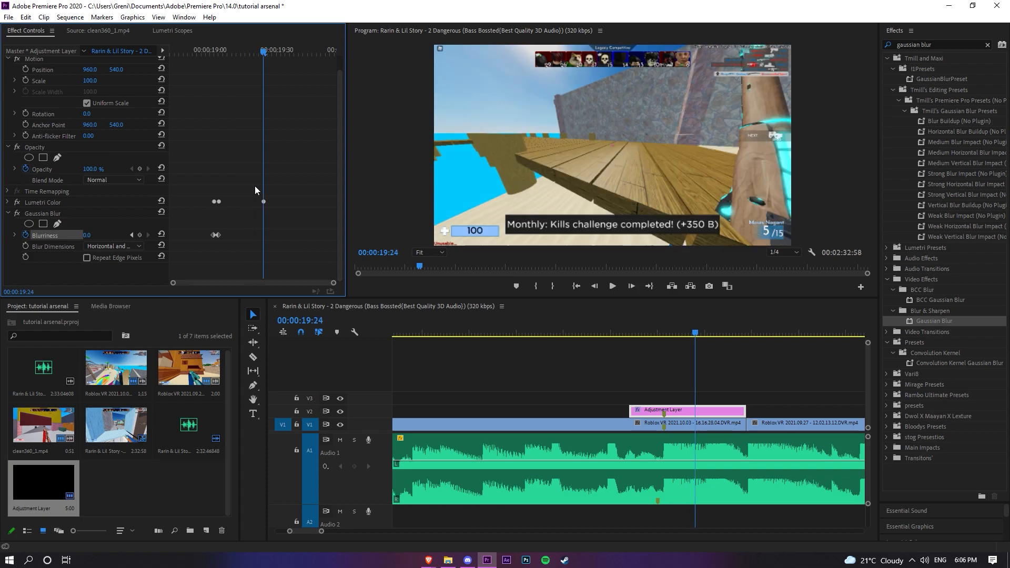
- Try Blurriness values of 10 and 20 at the 00:00:19:04 keyframe
click(131, 235)
click(218, 235)
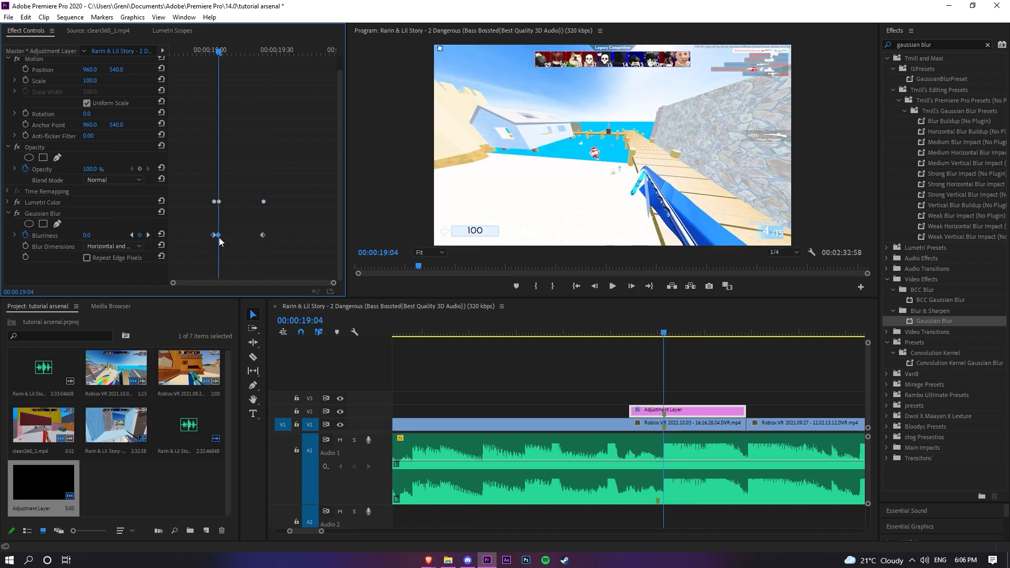
click(87, 235)
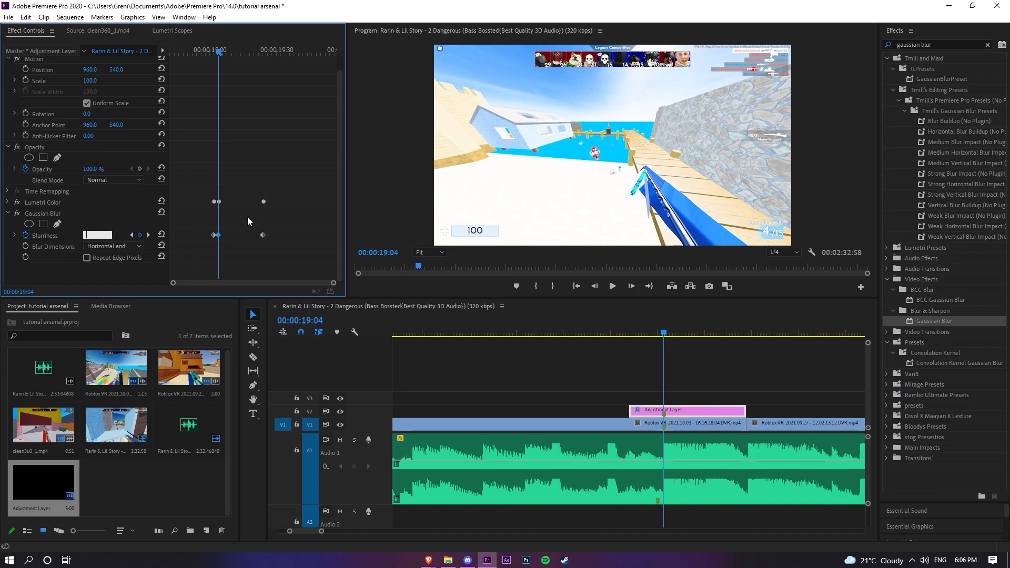
text(10)
key(Return)
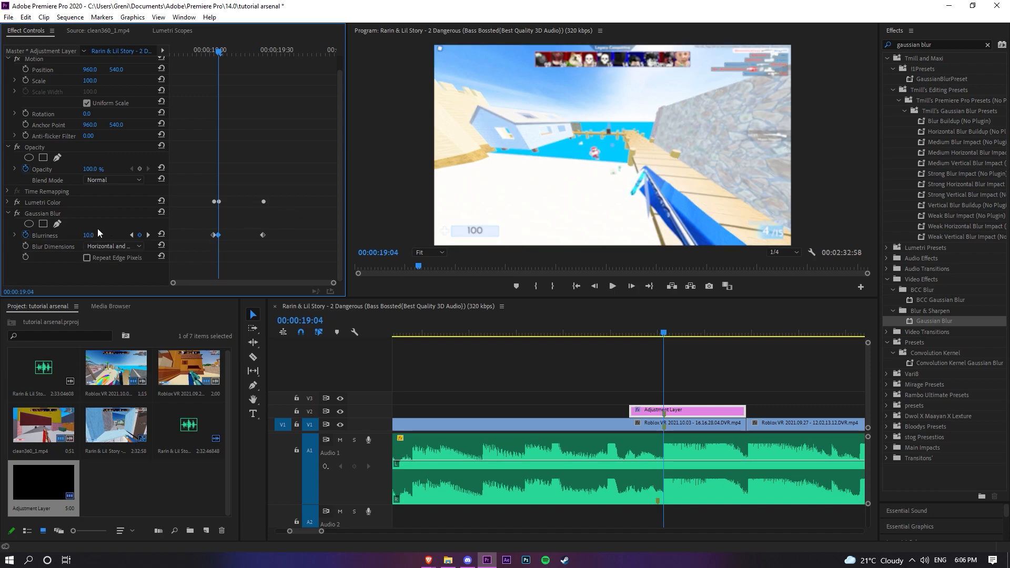
text(20)
key(Return)
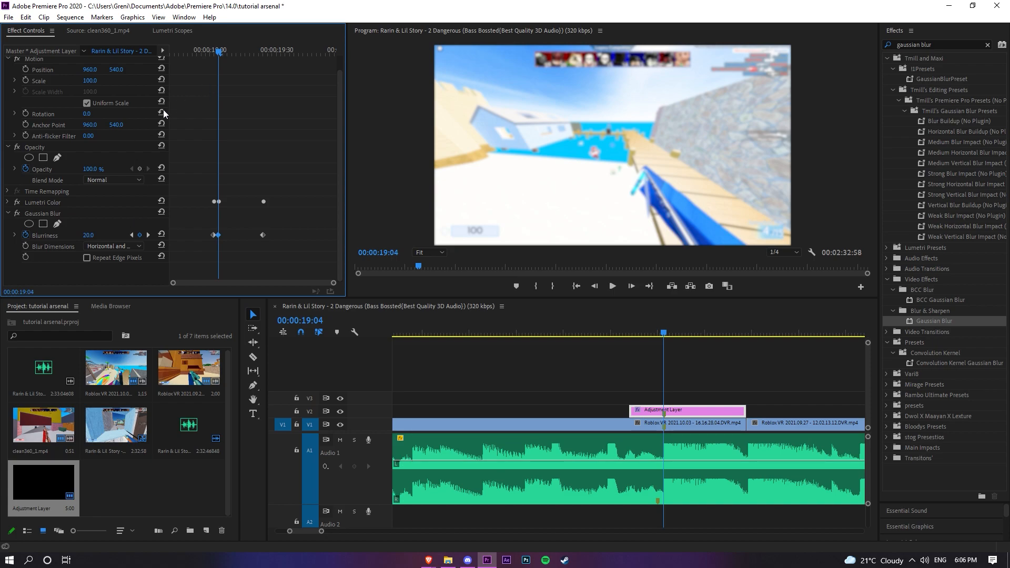
- Play back the first kill from just before the adjustment layer to check the blur, and scrub to 00:00:19:04
click(639, 332)
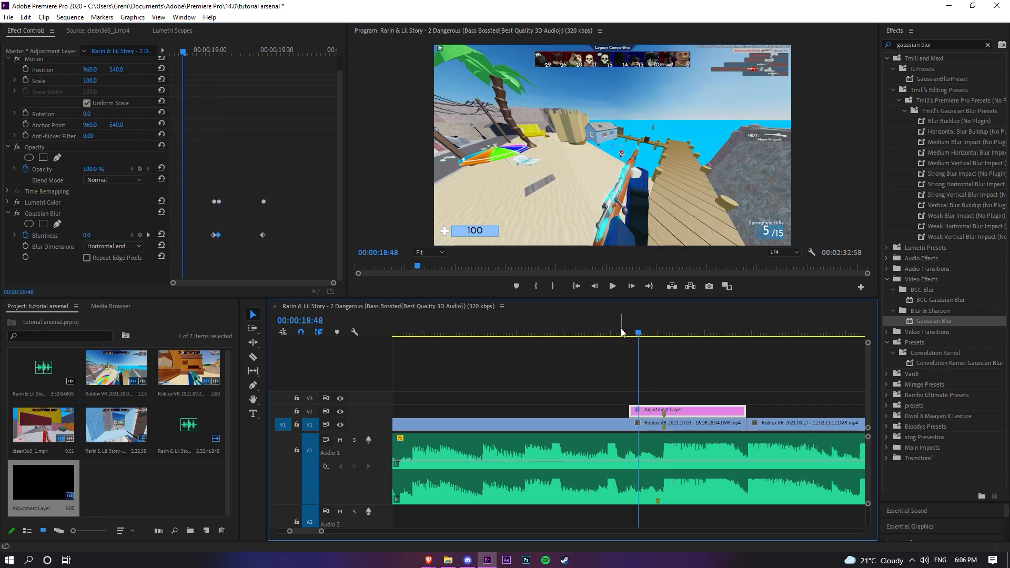
click(621, 332)
key(space)
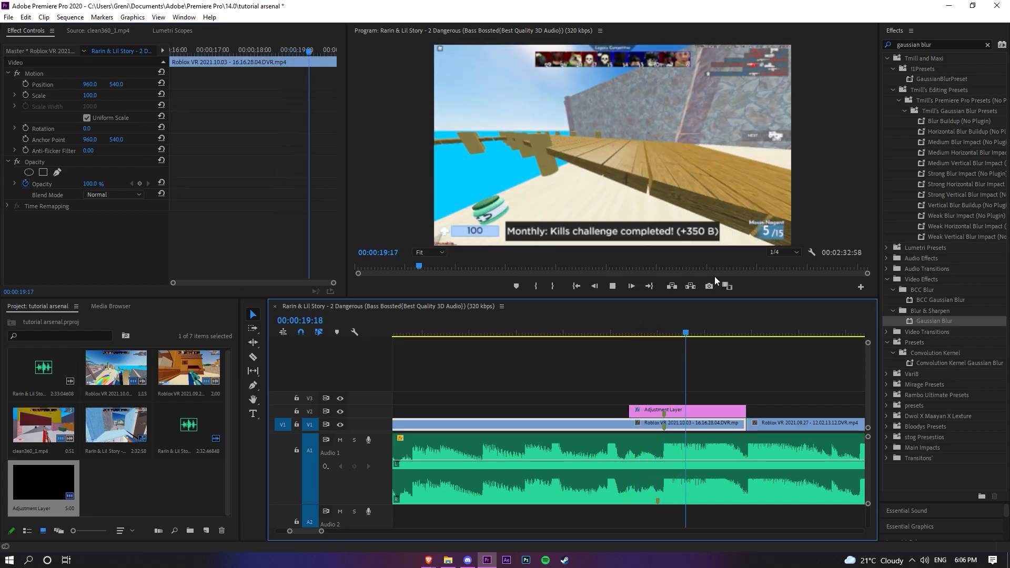
drag(653, 323, 666, 325)
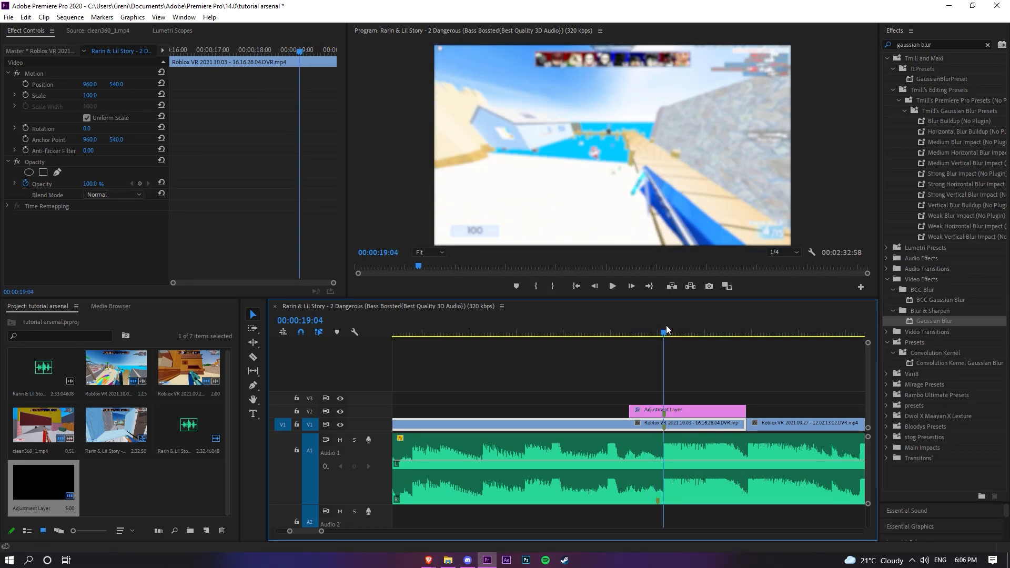
- Set the adjustment layer's Blurriness at the 00:00:19:04 keyframe to 30
click(690, 409)
click(218, 250)
click(132, 250)
click(149, 250)
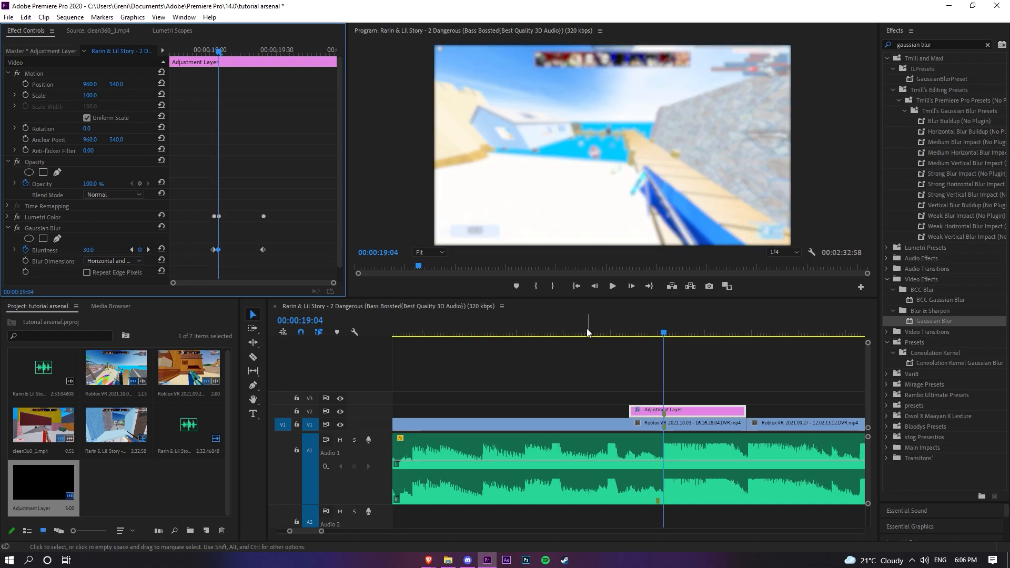
- Scrub through the first kill to check the stronger blur, and return to 00:00:19:04 with the adjustment layer selected
click(623, 330)
drag(626, 322, 673, 319)
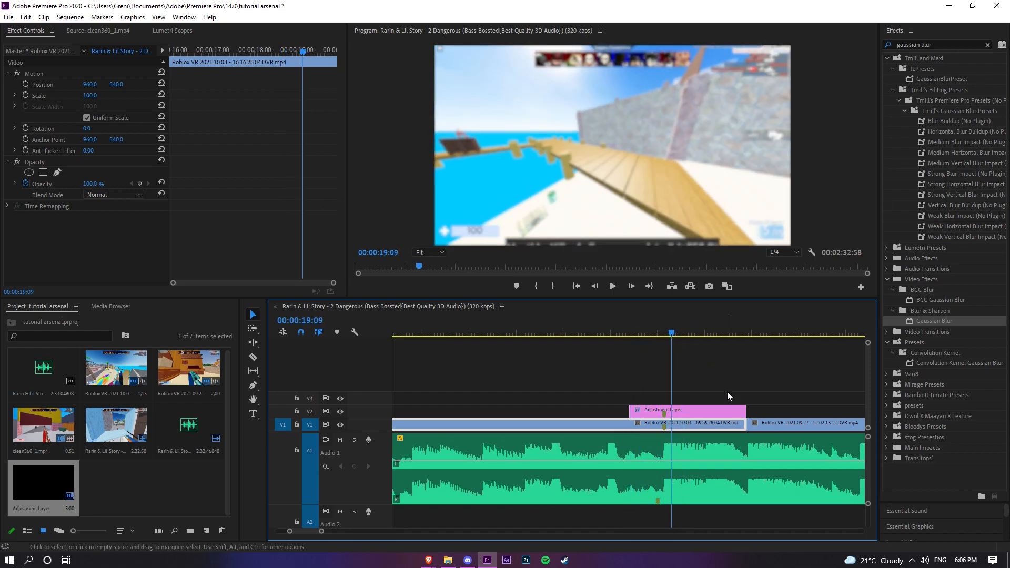
click(742, 410)
drag(674, 332, 663, 333)
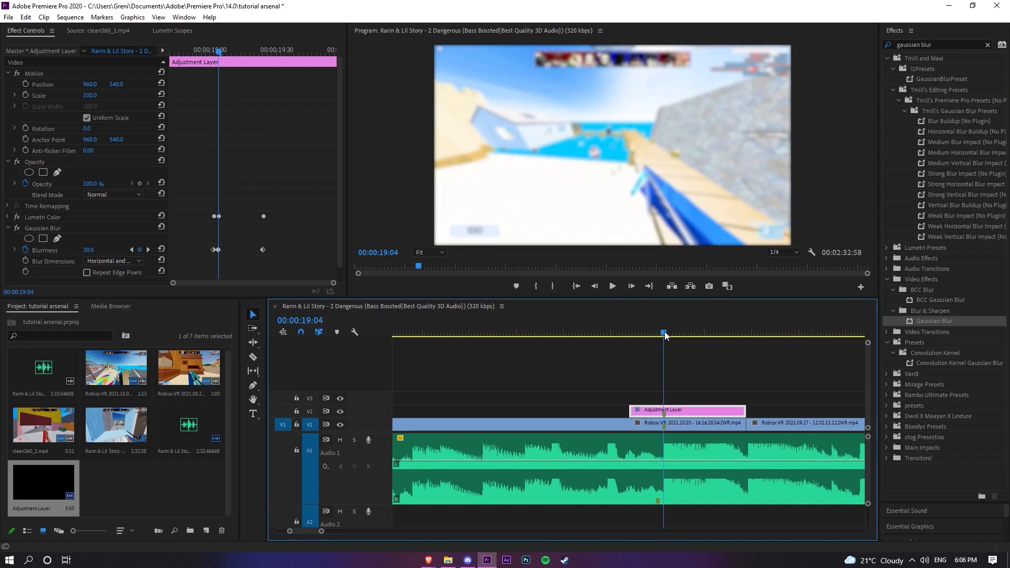
- Duplicate the adjustment layer on V2 over the second clip's kill marker, ending at that clip's end, and scrub toward it
drag(327, 534, 371, 532)
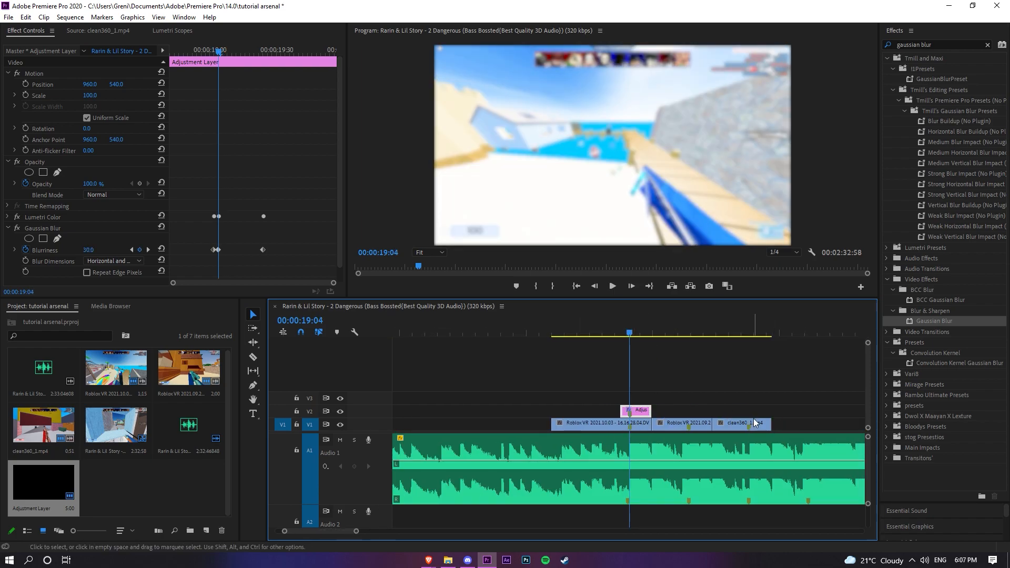
key(space)
click(638, 420)
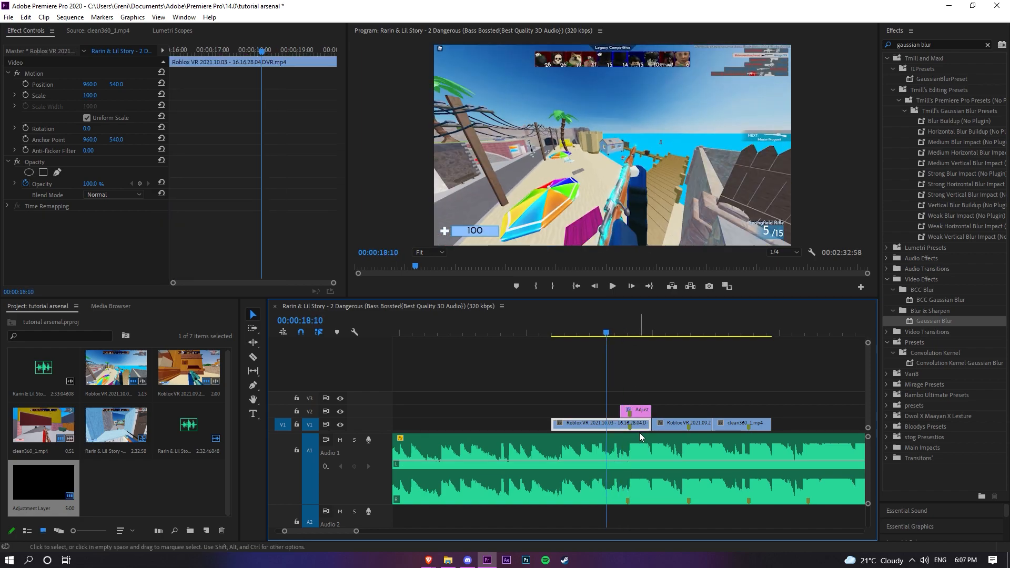
key(space)
drag(638, 414, 695, 414)
click(583, 332)
drag(597, 335, 671, 334)
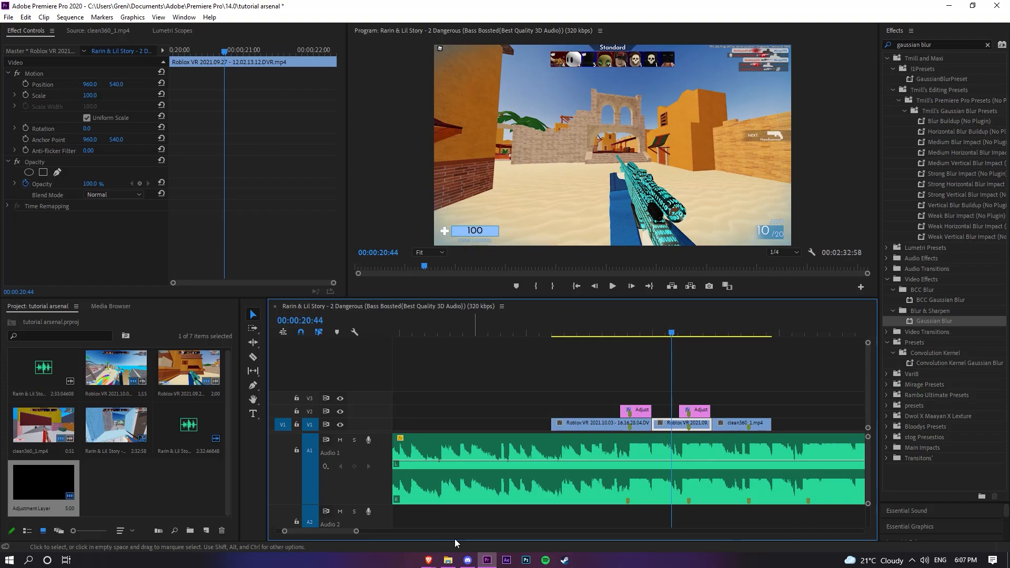
- Duplicate the adjustment layer on V2 over the kill marker of the third clip, clean360_1.mp4
drag(356, 531, 336, 531)
drag(636, 333, 652, 334)
drag(671, 414, 791, 422)
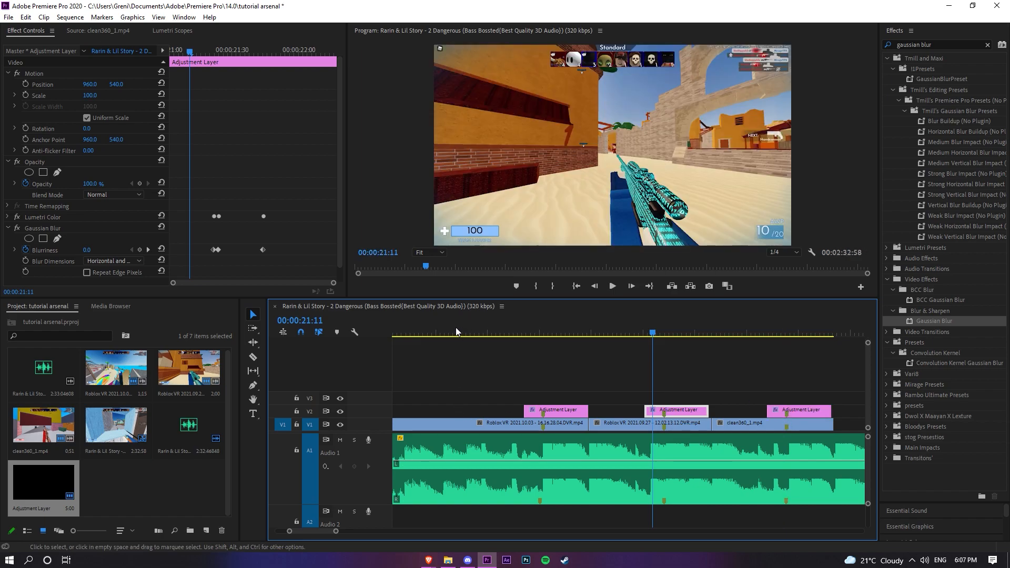
- Play the montage from the start of the first clip to check the kill effects on all three clips
drag(340, 531, 366, 531)
click(520, 333)
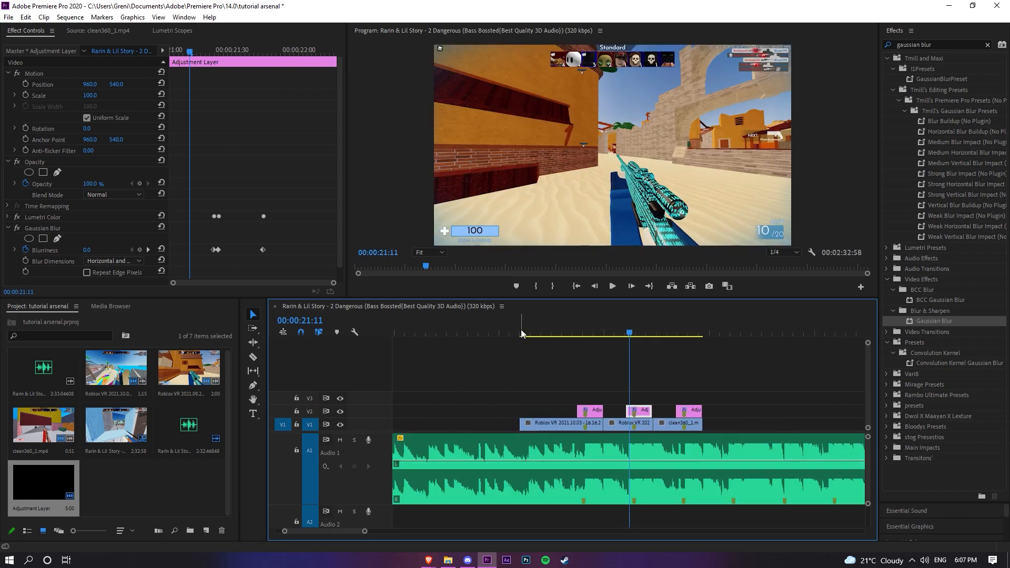
key(space)
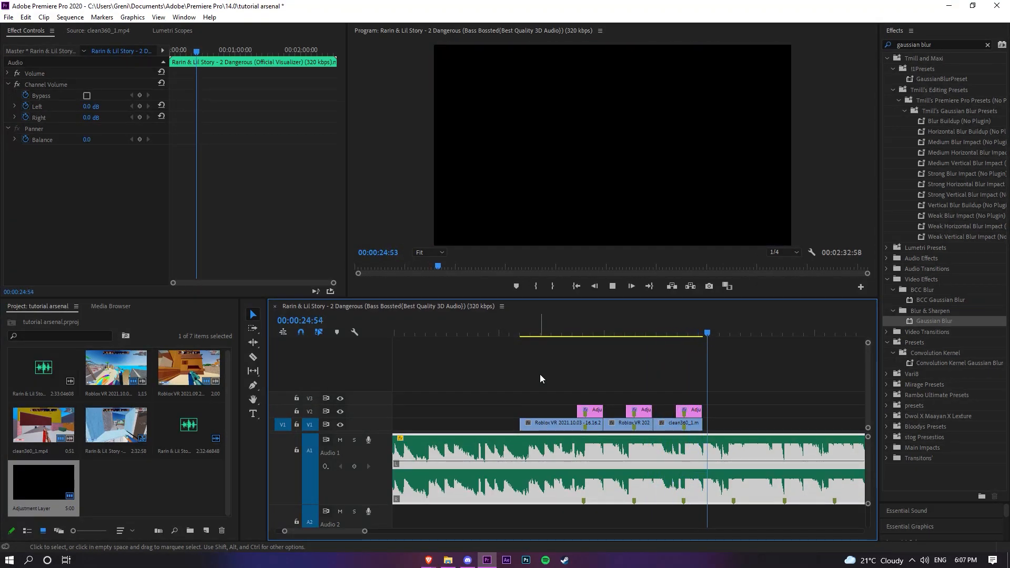
click(565, 331)
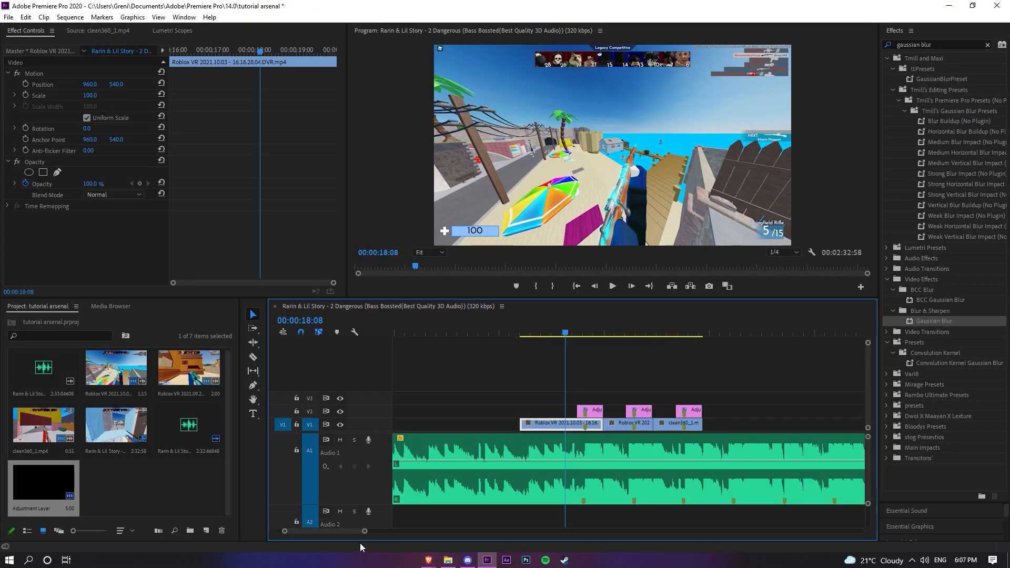
- Return the playhead to the first kill at 00:00:19:04 and select its adjustment layer on V2
drag(370, 533, 319, 532)
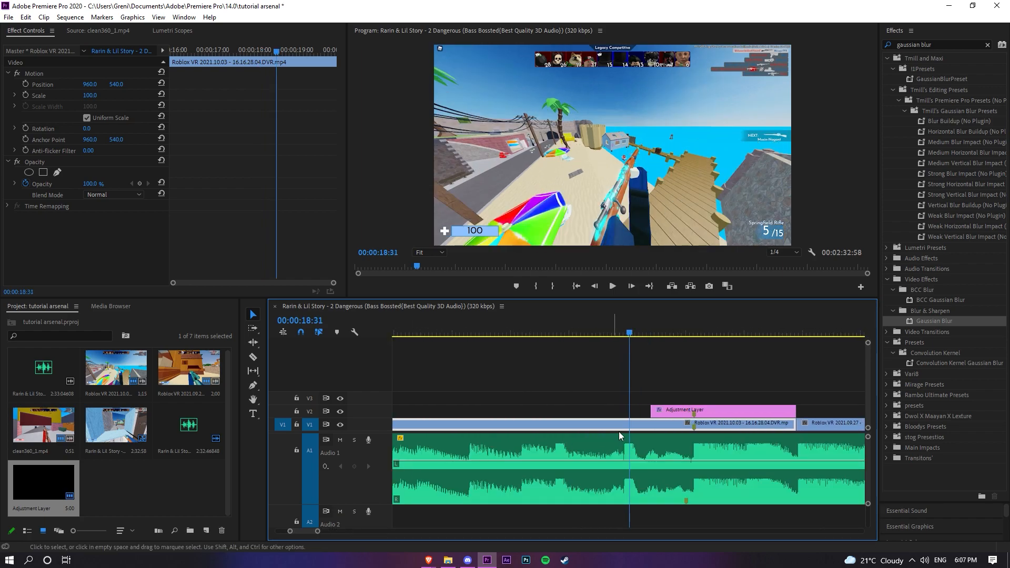
click(690, 336)
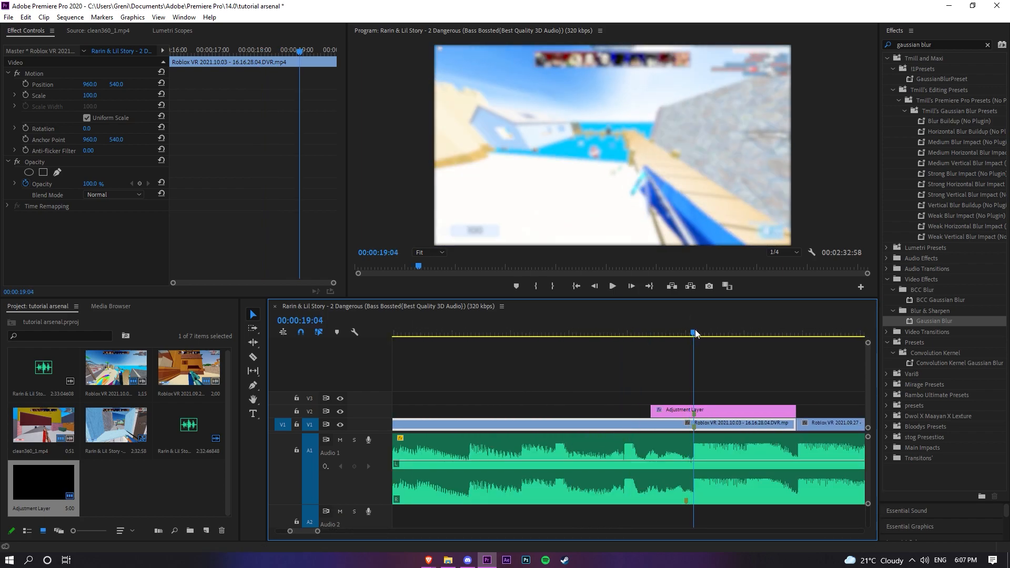
click(706, 411)
- Find the Transform effect and apply it to the first kill's adjustment layer
click(936, 46)
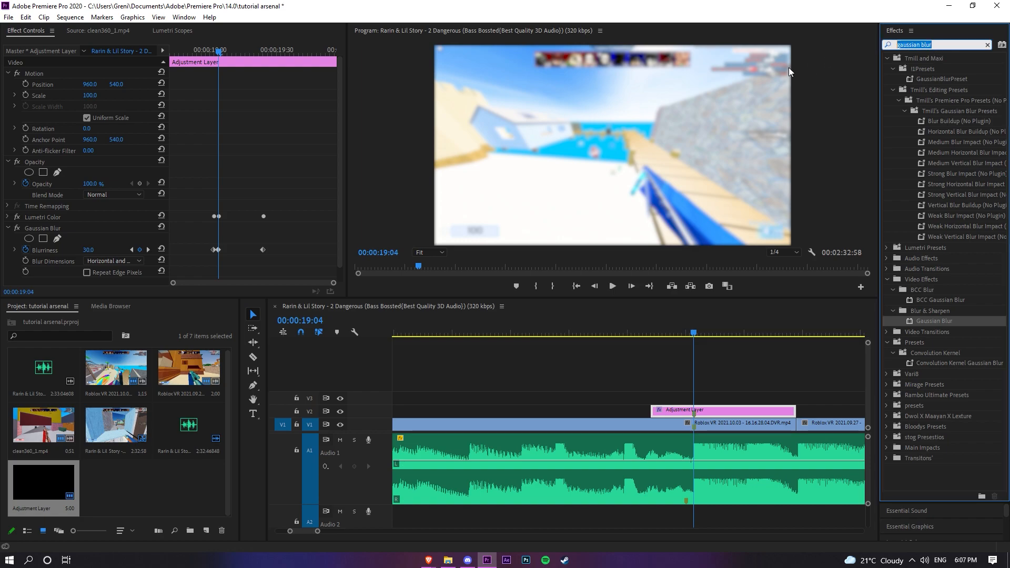
key(ctrl+a)
key(BackSpace)
text(sc)
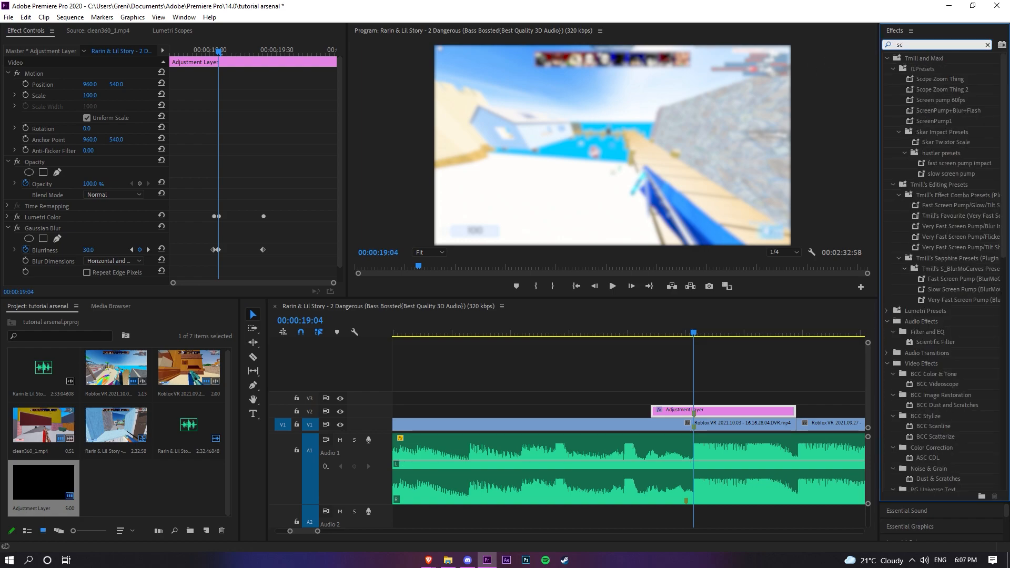
text(reen)
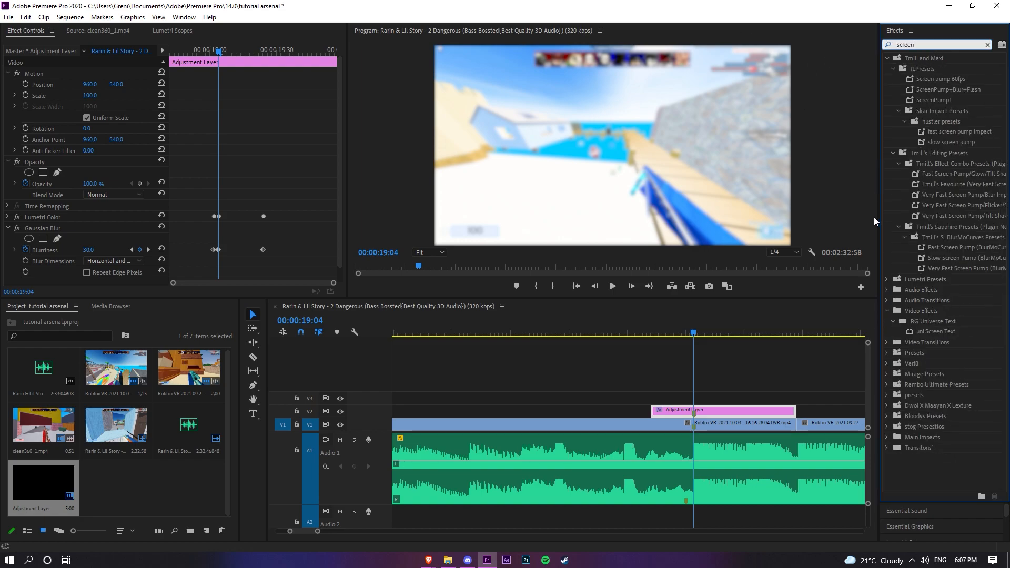
text(tranf)
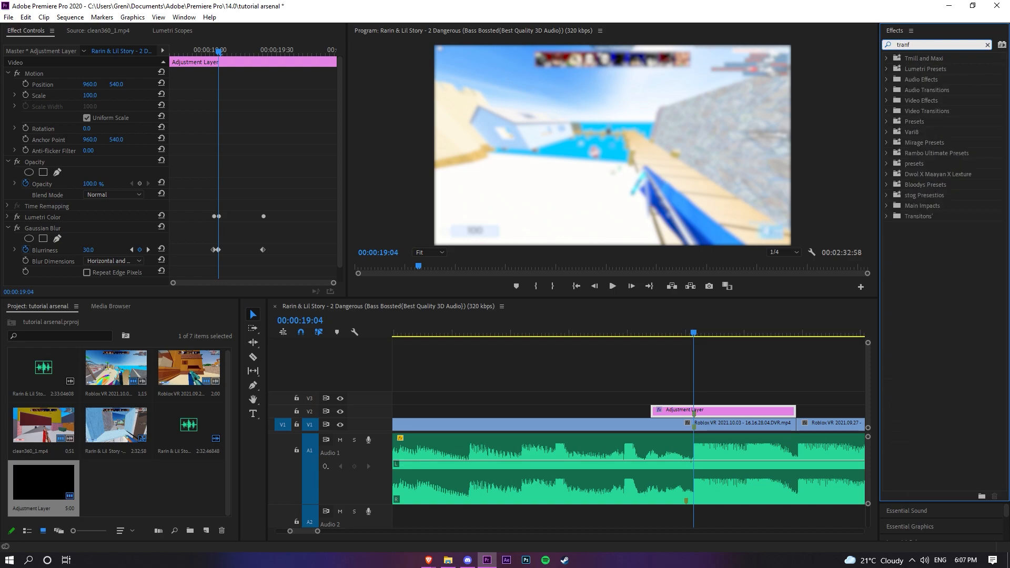
key(BackSpace)
text(s)
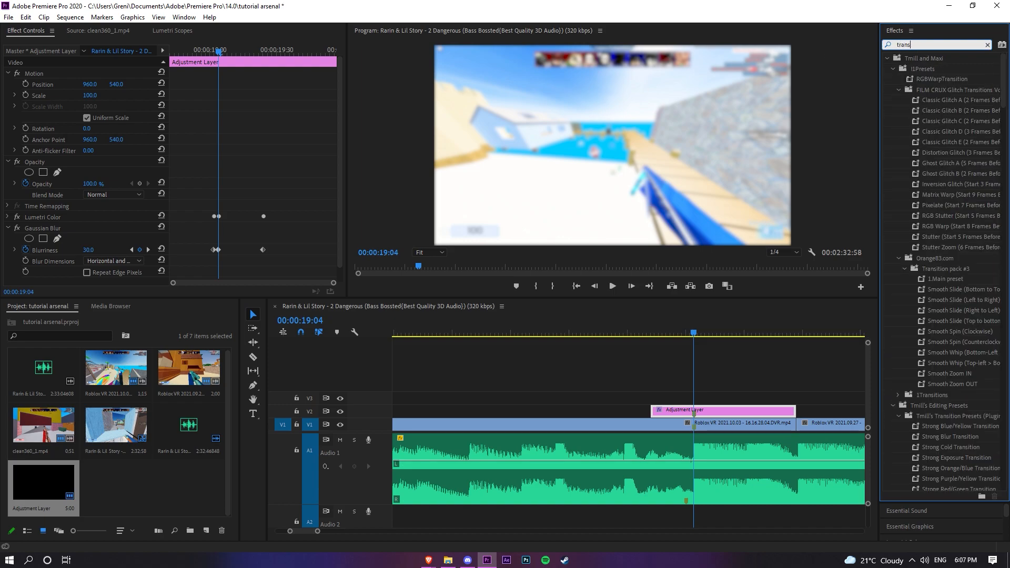
text(fior)
text(orm)
drag(929, 121, 681, 415)
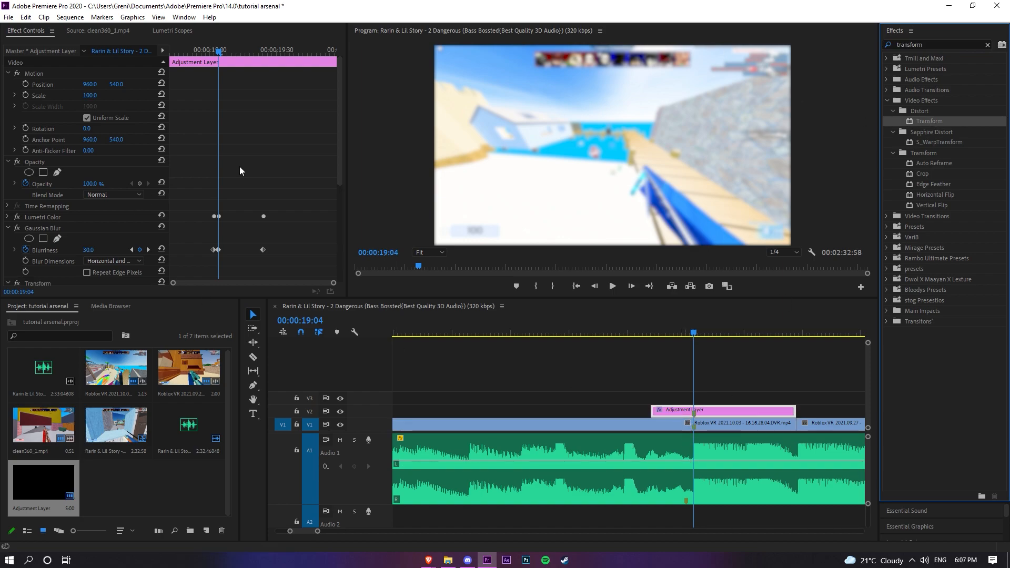
- Enable keyframing for the Transform effect's Scale at 00:00:19:04 and set the keyframe to 120
scroll(317, 146, down, 3)
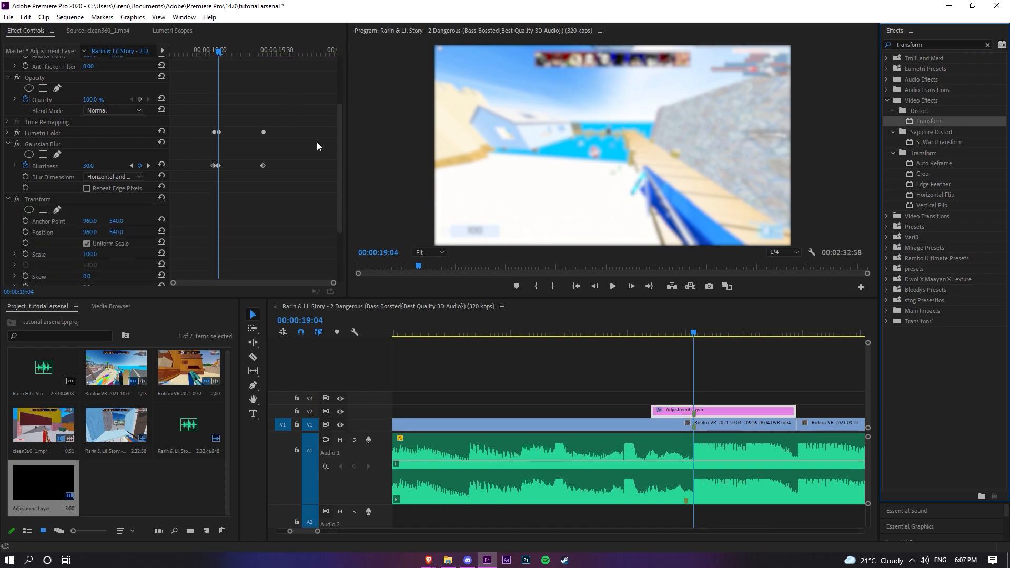
click(25, 254)
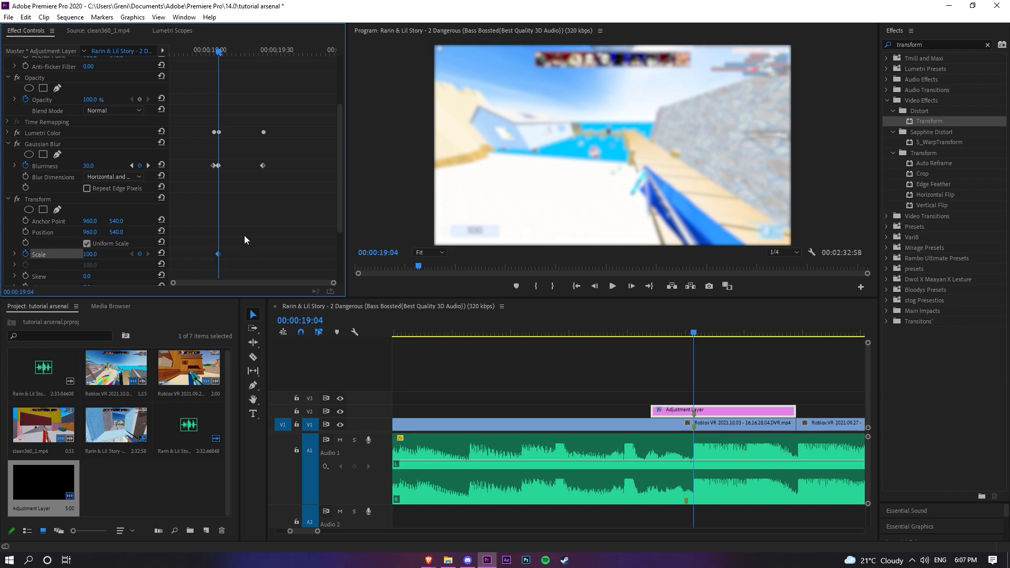
click(95, 254)
text(120)
key(Return)
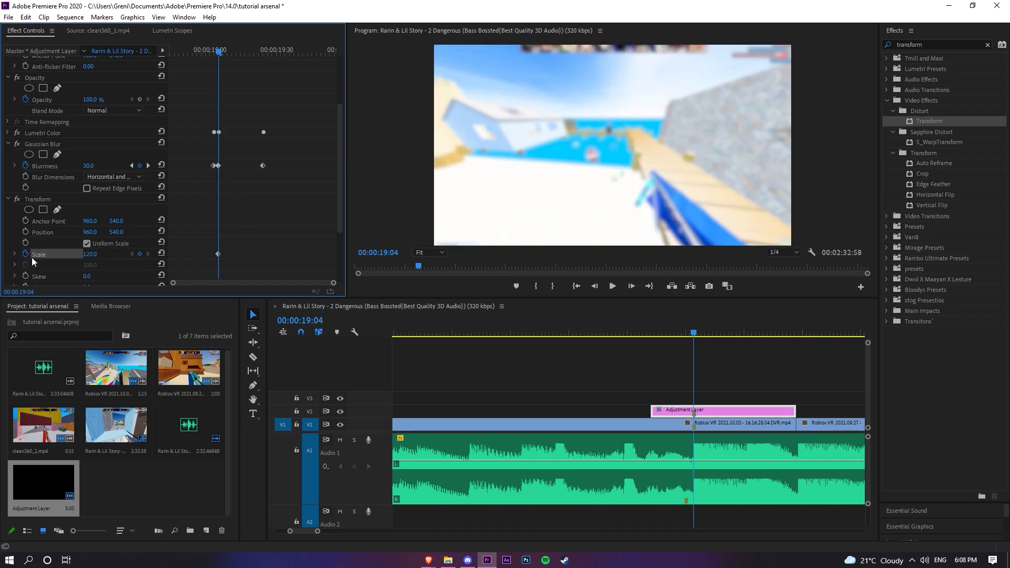
- Play and scrub through the first kill to check the Transform zoom
click(686, 423)
key(space)
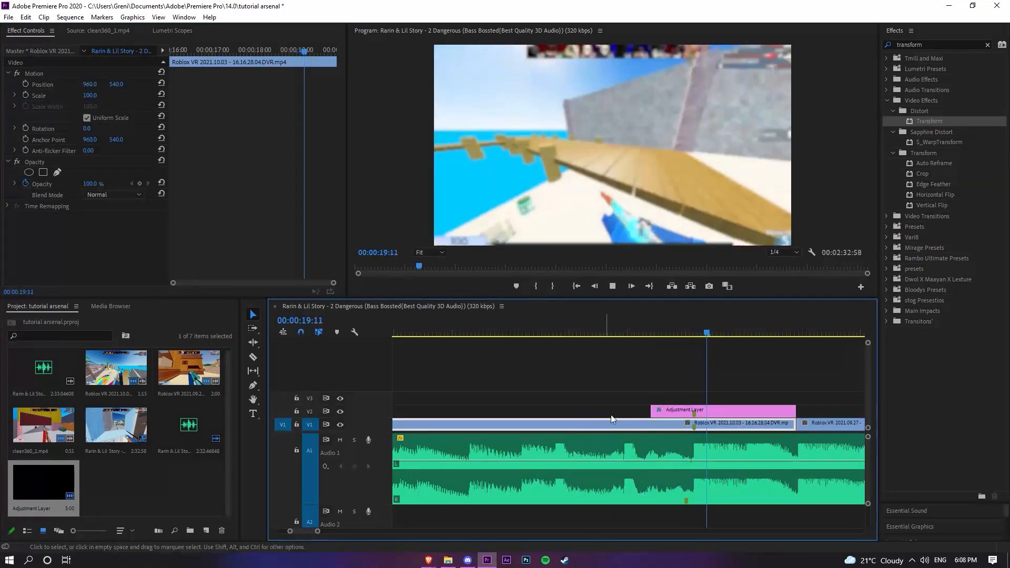
drag(674, 334, 699, 335)
- Replace the second and third kills' adjustment layers with copies of the first kill's Transform-equipped layer, and play back the montage
drag(318, 531, 372, 531)
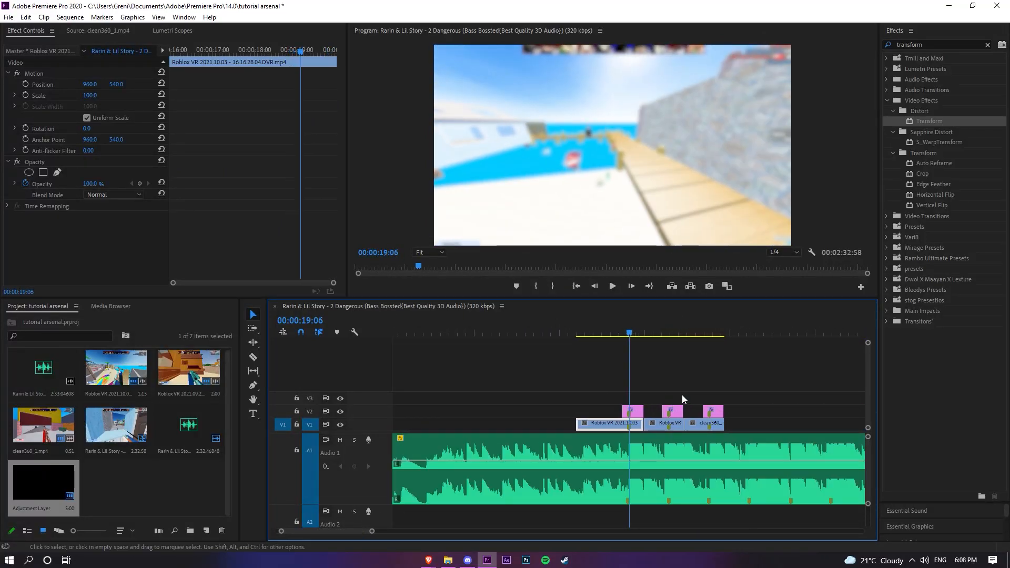
mouse_move(709, 401)
mouse_down()
mouse_move(652, 414)
mouse_move(716, 415)
mouse_up()
key(space)
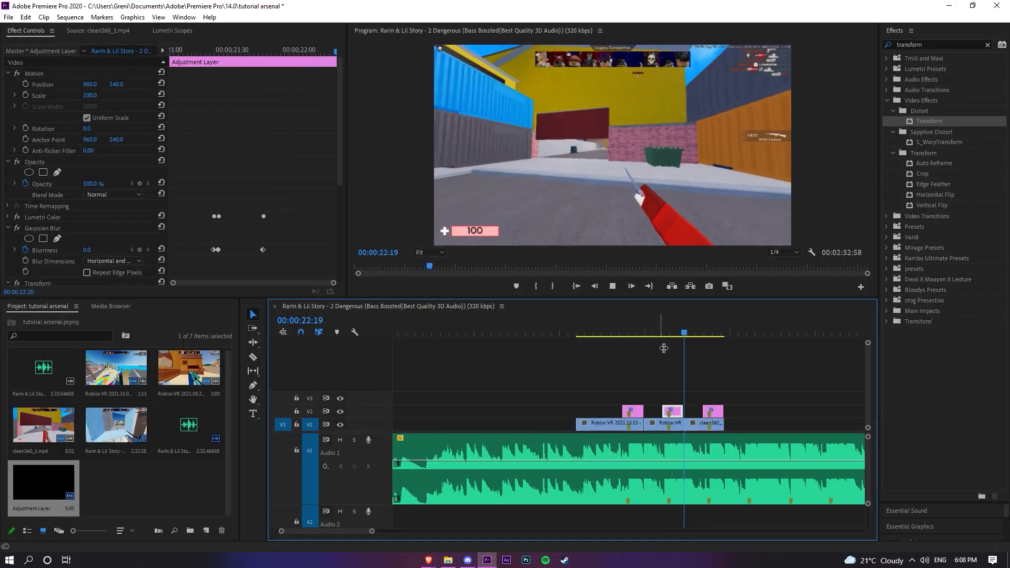
drag(373, 530, 360, 529)
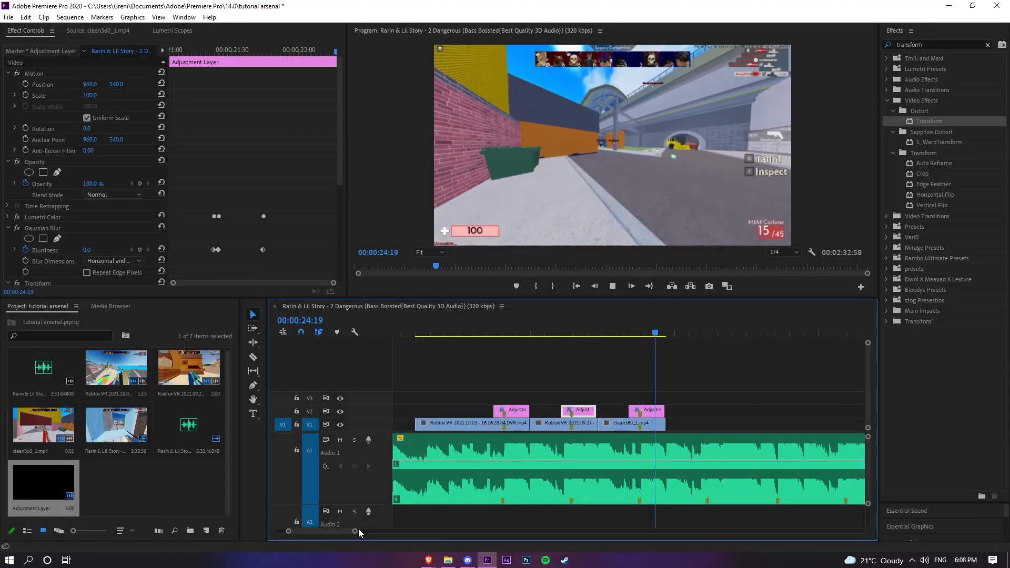
click(483, 333)
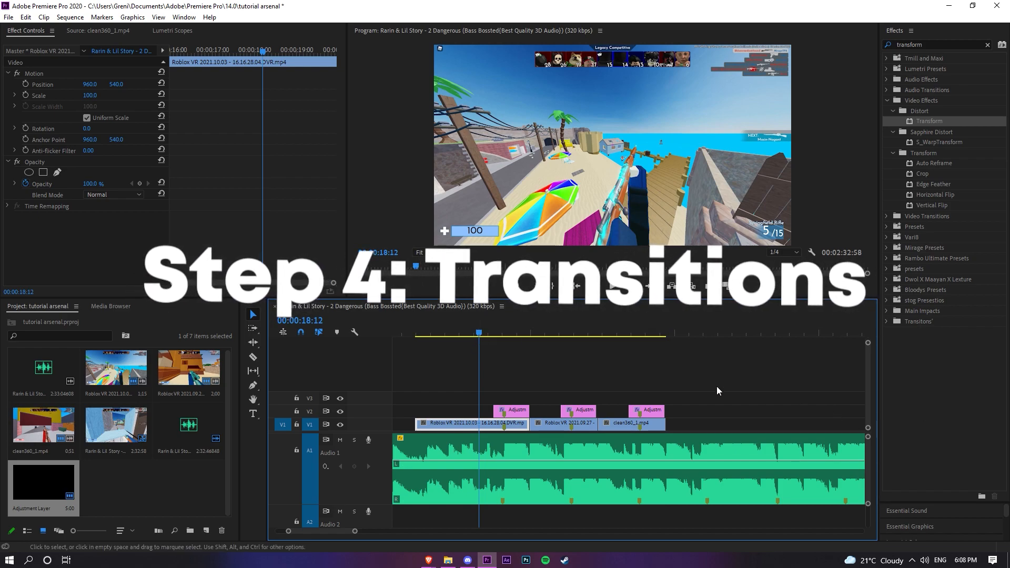
- Move the playhead to the cut between the first and second clips at 00:00:19:57
drag(523, 331, 529, 331)
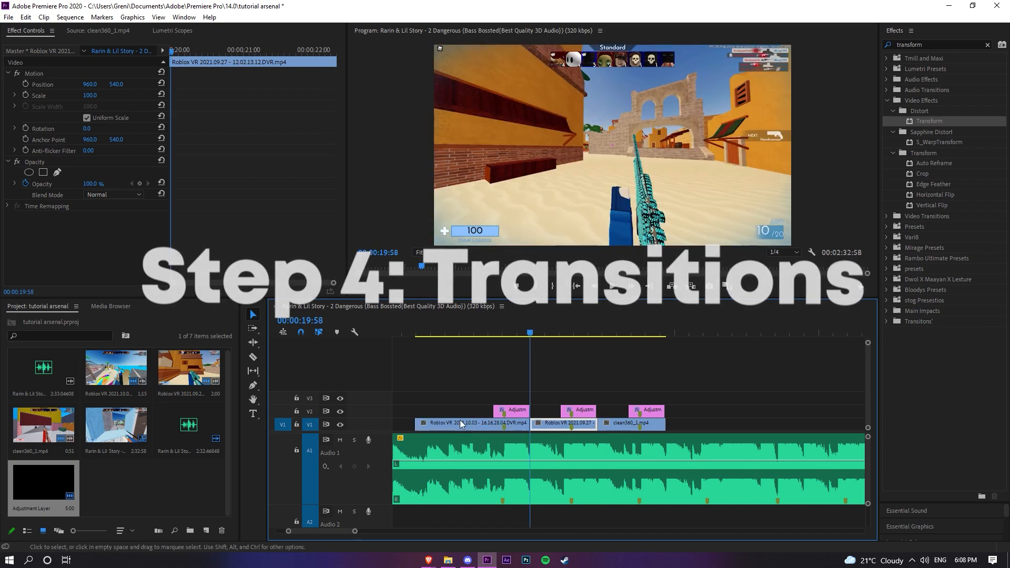
drag(359, 532, 336, 531)
click(626, 330)
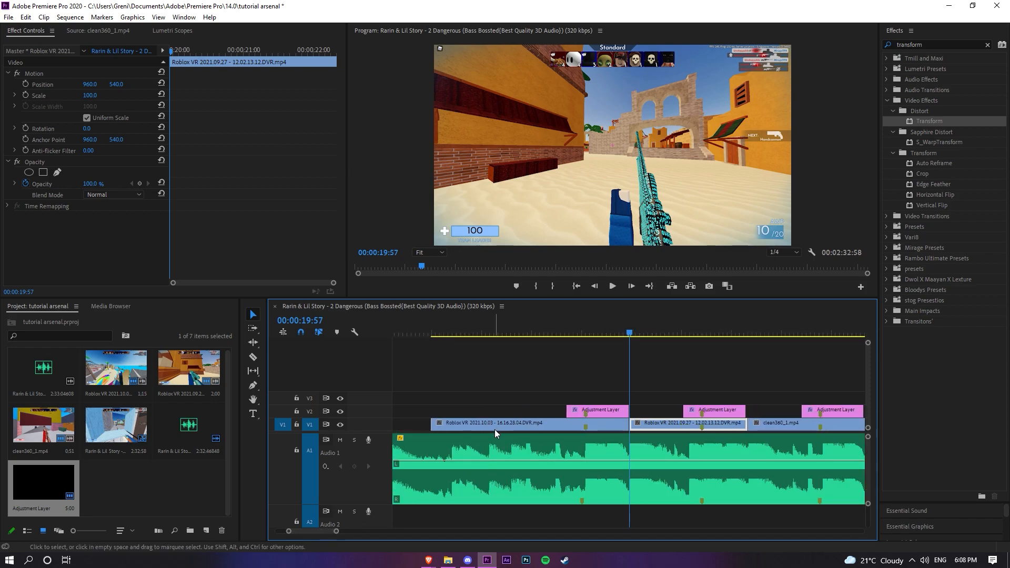
- Clear the effects search and browse to the presets folder containing L3FT's Yarn Zoom transition presets
drag(928, 51, 915, 49)
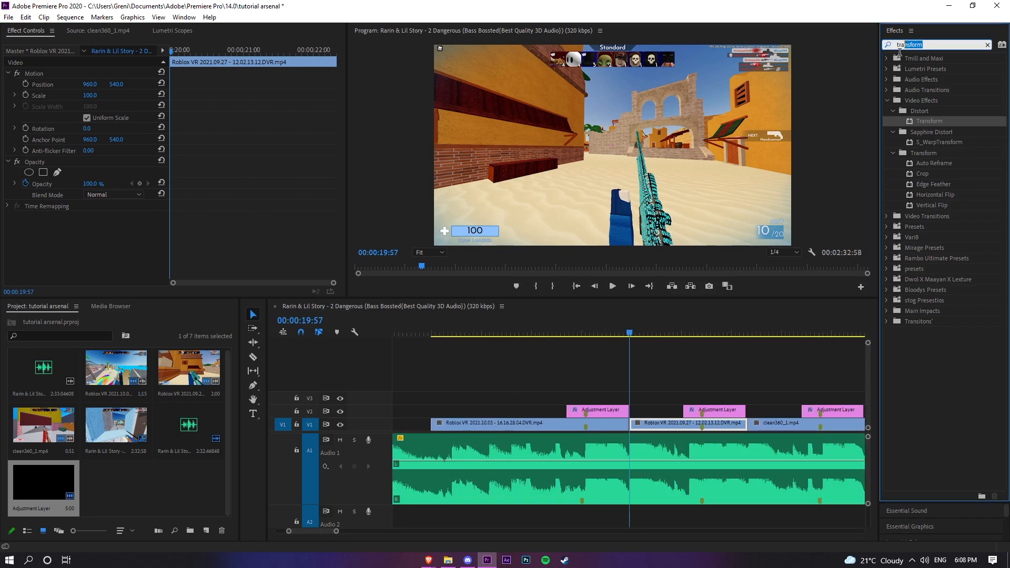
key(BackSpace)
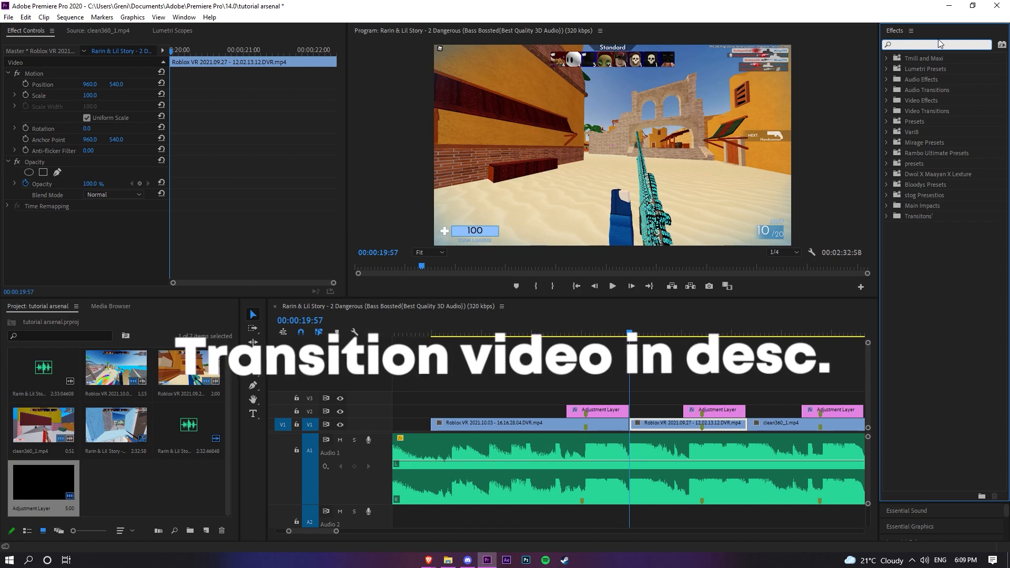
click(887, 132)
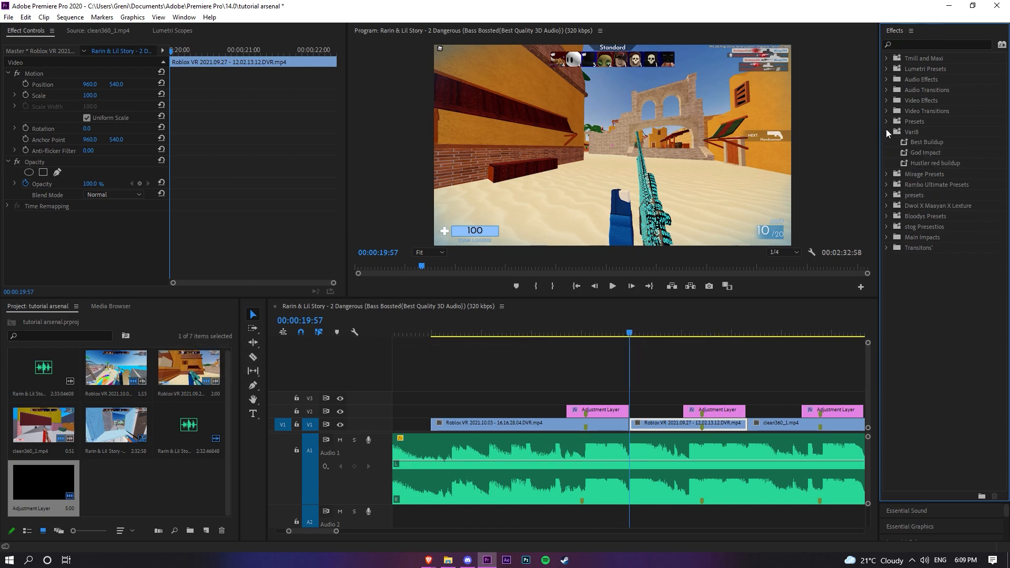
click(887, 132)
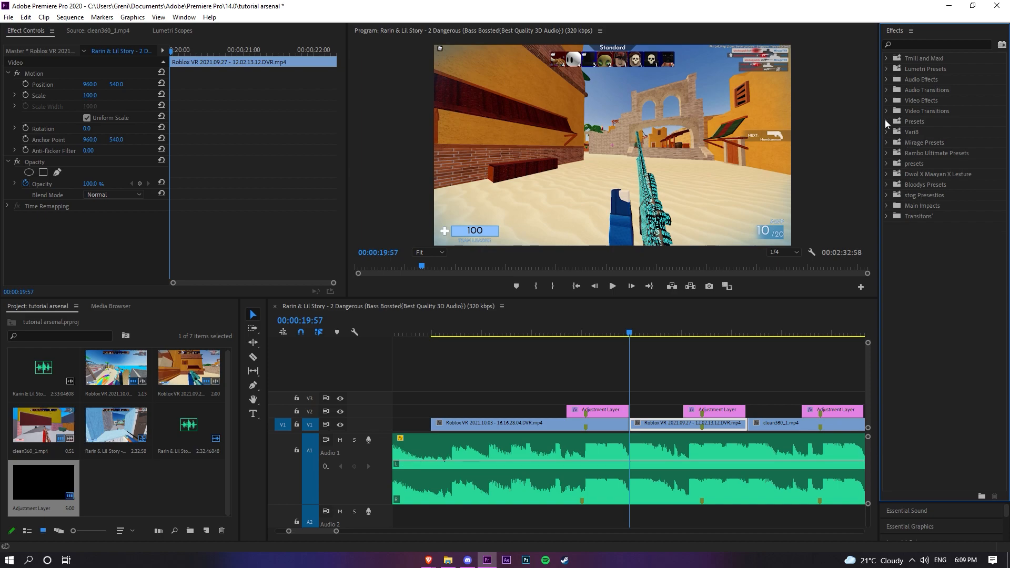
click(887, 164)
- Play parts of the montage to check the clips and transitions, stopping at 00:00:18:44 with nothing selected
mouse_move(336, 531)
mouse_down()
mouse_move(349, 535)
mouse_move(339, 531)
mouse_up()
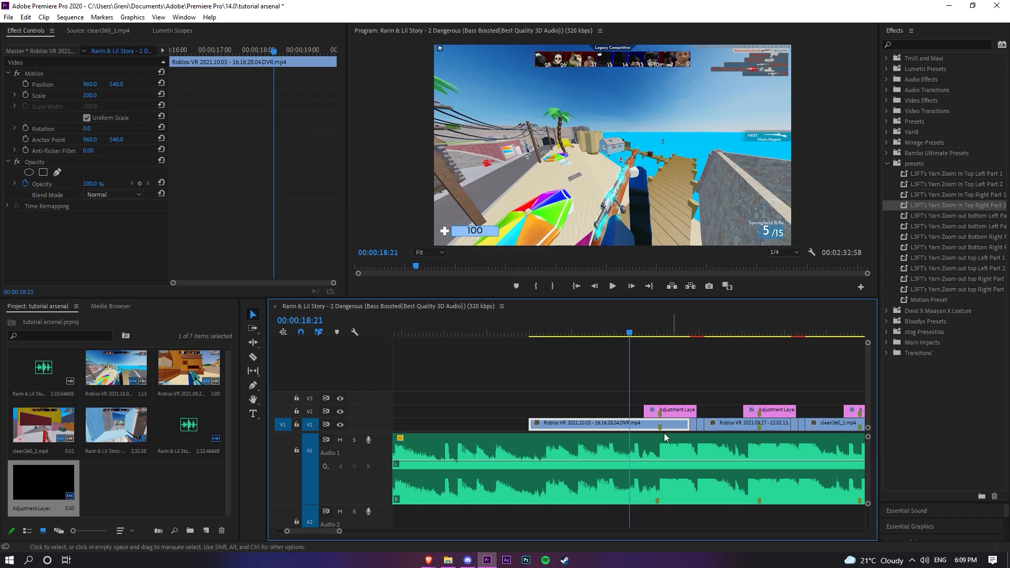
key(space)
key(space)
drag(344, 535, 361, 535)
click(626, 332)
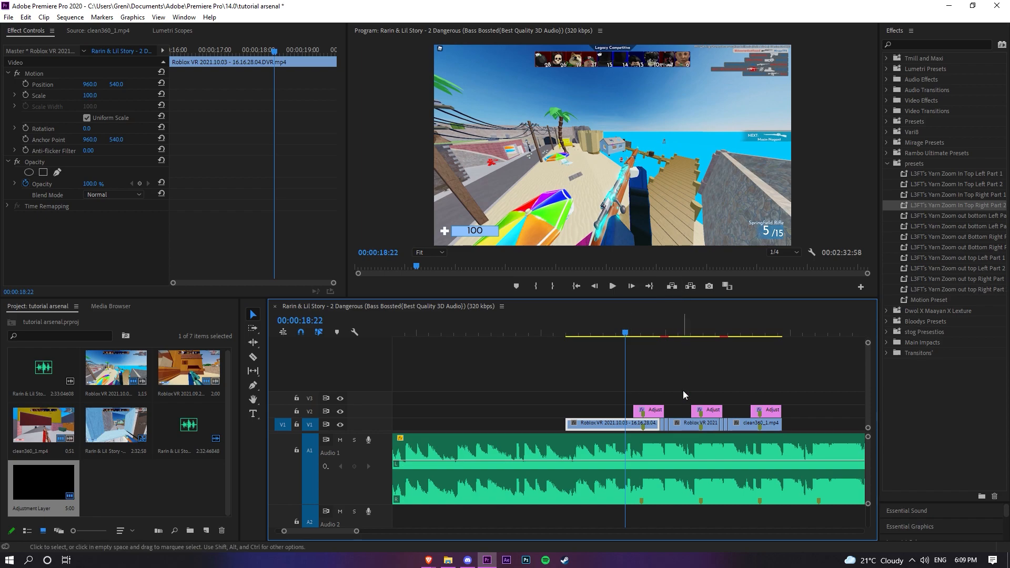
key(space)
click(534, 381)
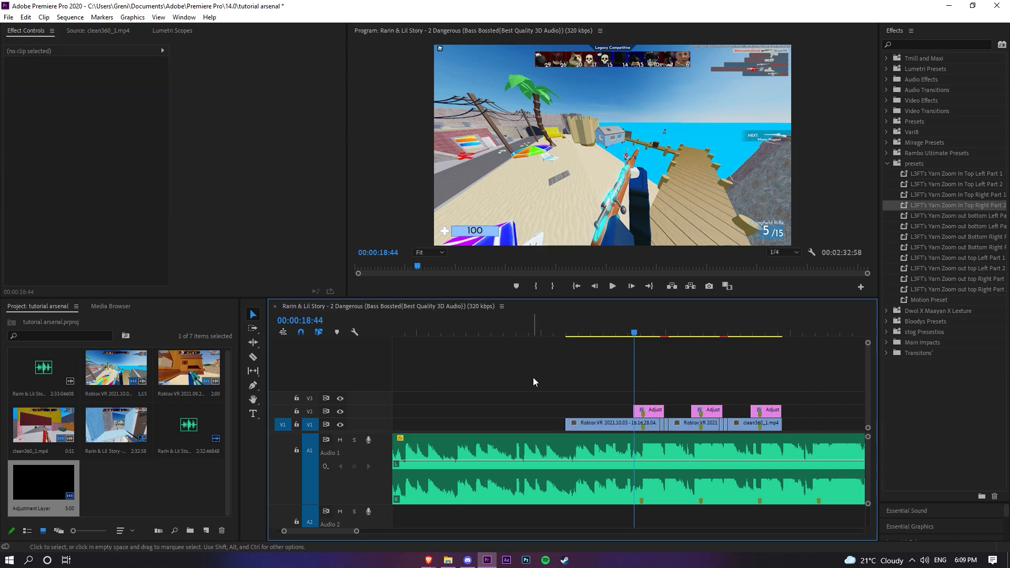
- Open the media export settings for the montage sequence
key(ctrl+m)
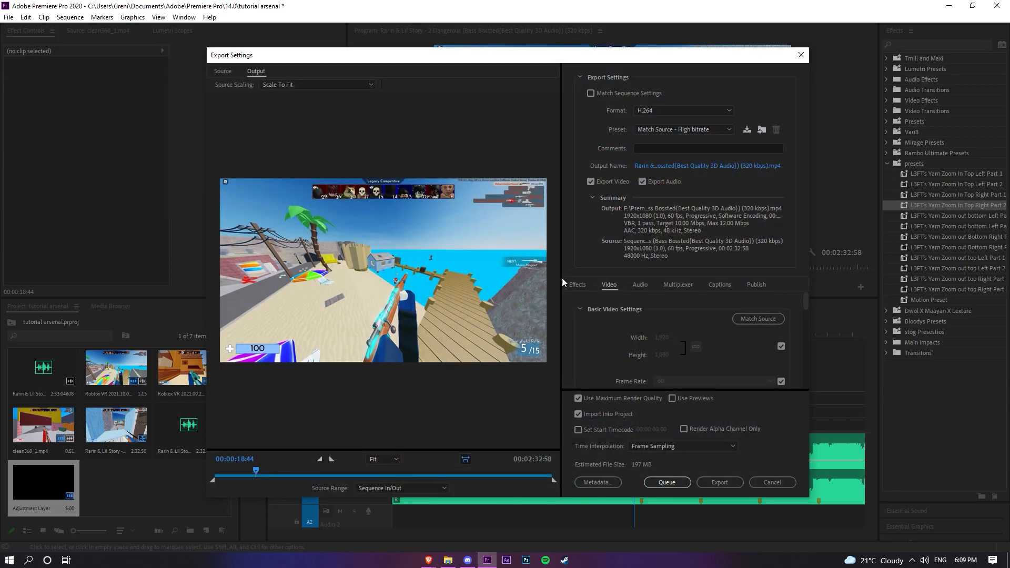
click(772, 481)
click(8, 17)
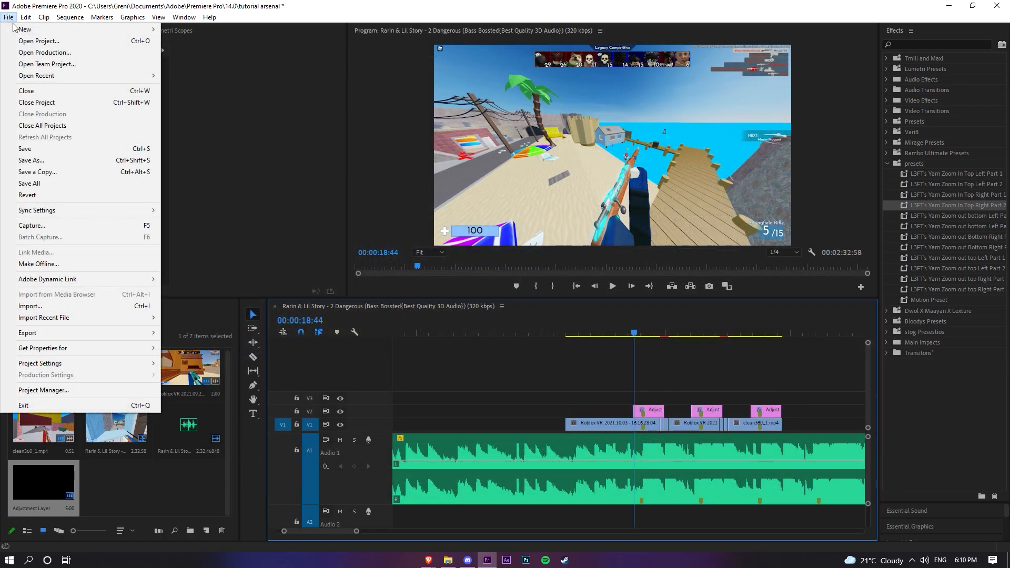
mouse_move(80, 327)
click(221, 333)
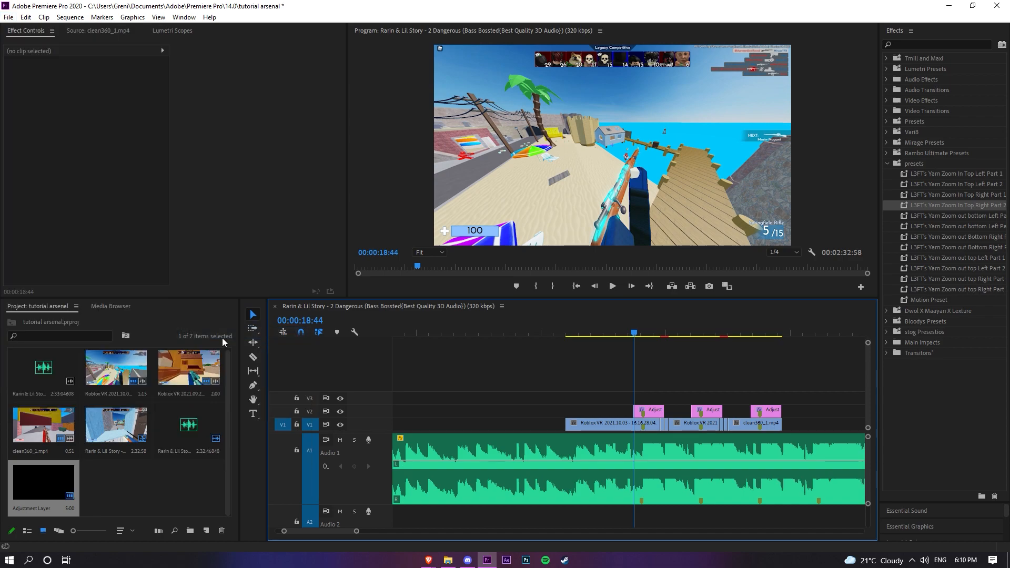
- Review the video export settings and set the H.264 target and maximum bitrate to 15 Mbps
scroll(671, 311, down, 2)
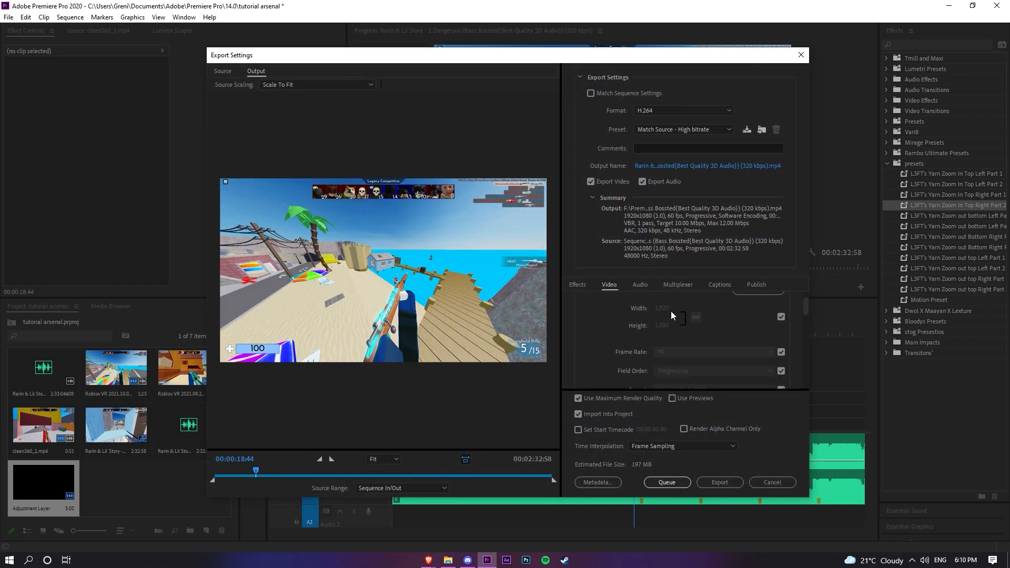
scroll(719, 332, up, 2)
scroll(720, 344, down, 3)
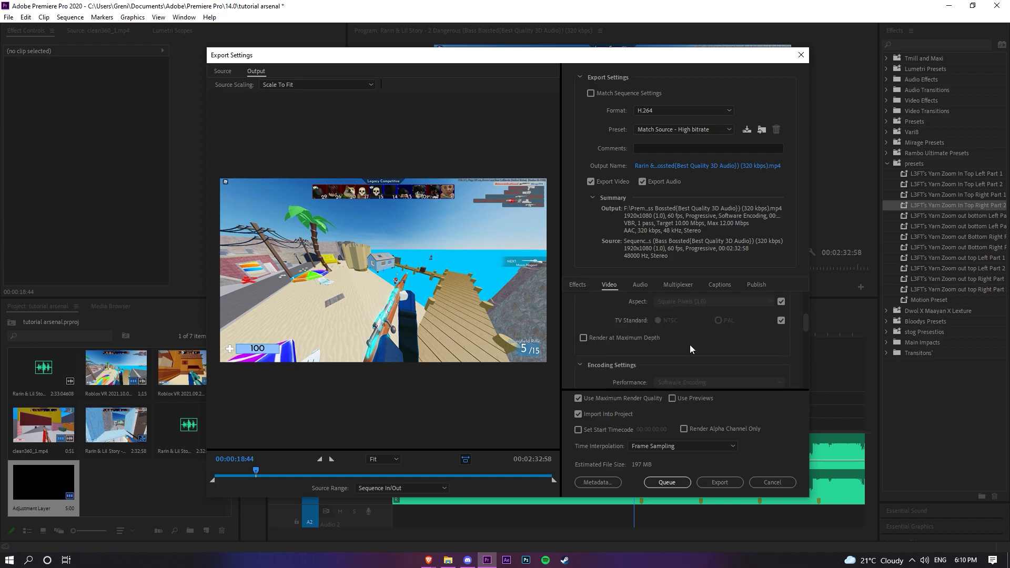
scroll(647, 333, down, 3)
click(771, 335)
text(15)
key(Return)
scroll(611, 384, down, 2)
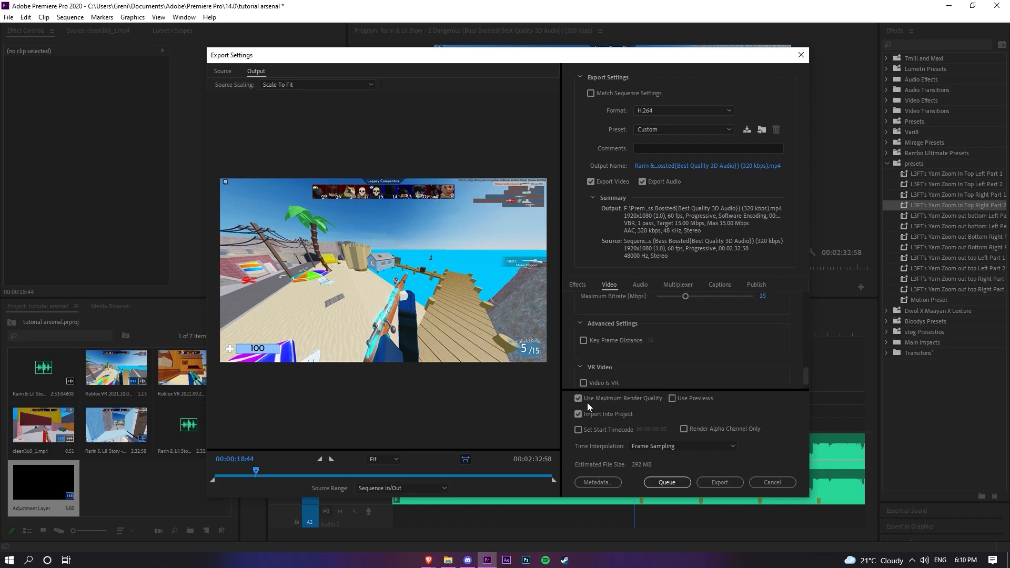
- Export the montage sequence with the chosen H.264 settings
scroll(673, 449, down, 1)
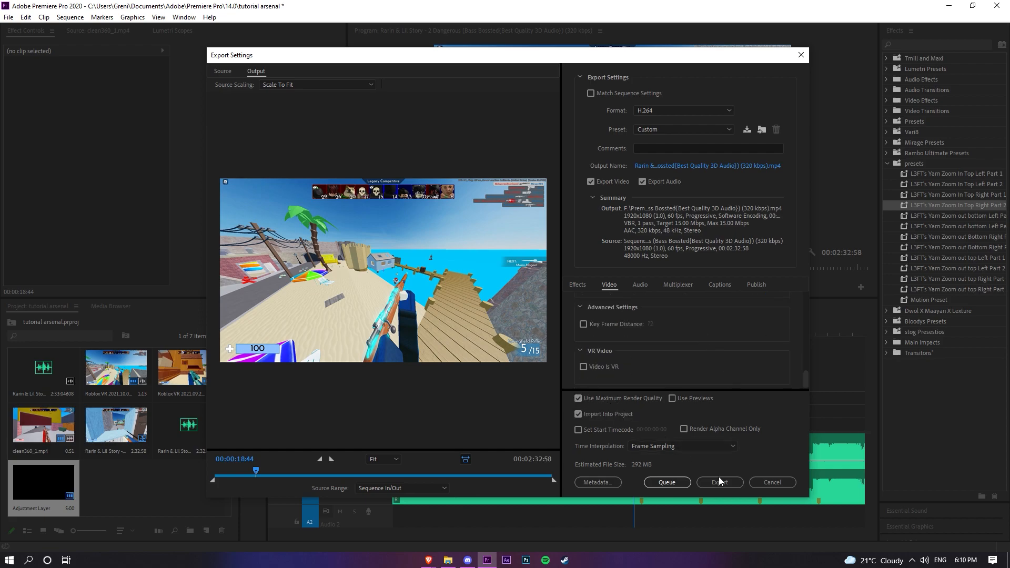
click(718, 482)
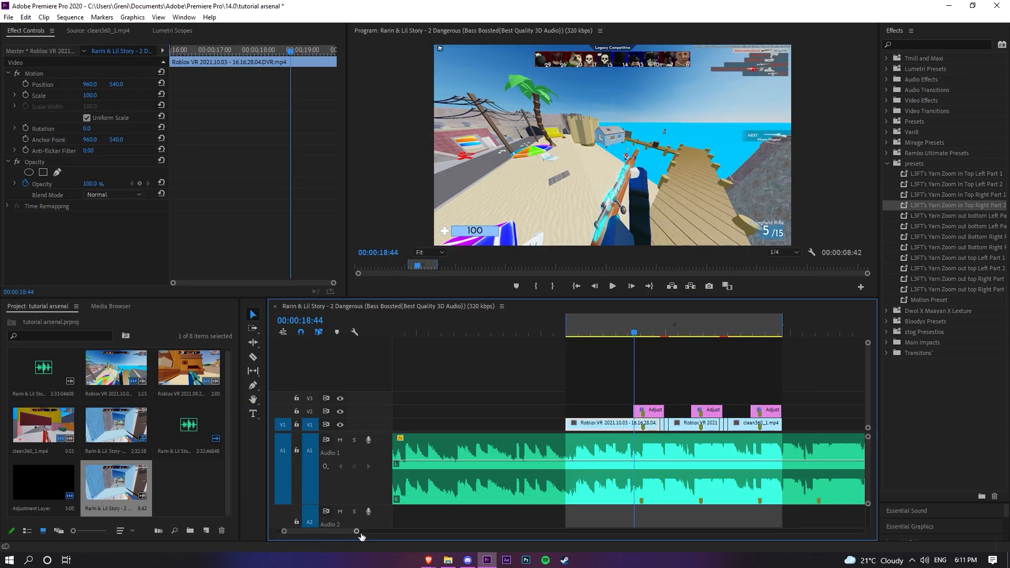
- Place the exported montage video on tracks V1 and A1 past the end of the song and position the playhead at 00:02:48:13
drag(361, 535, 602, 531)
drag(395, 532, 458, 524)
drag(114, 503, 473, 436)
click(472, 333)
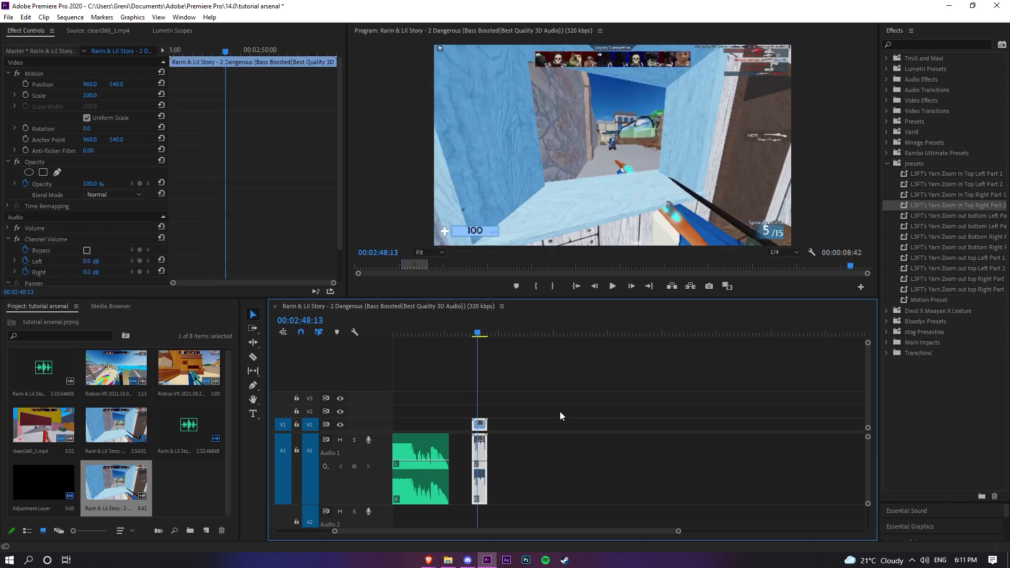
drag(678, 531, 478, 531)
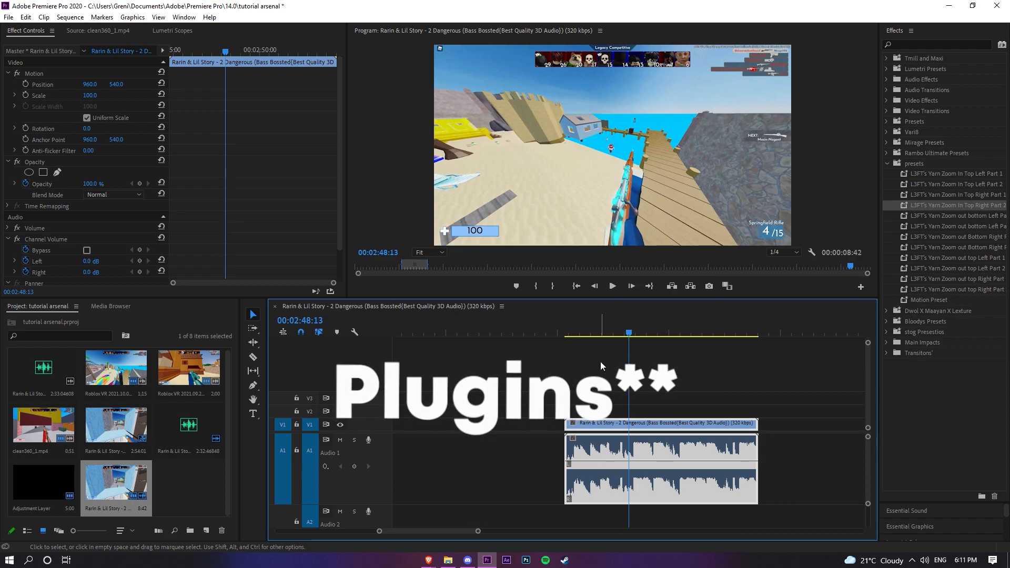
- Find the RSMB motion blur effect and apply it to the exported montage clip
click(913, 45)
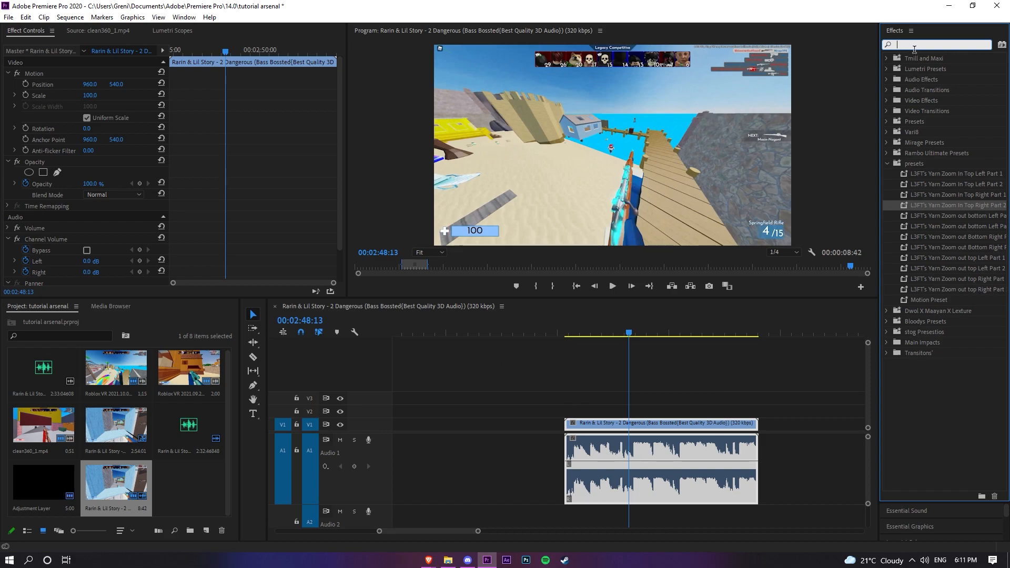
text(rsmb)
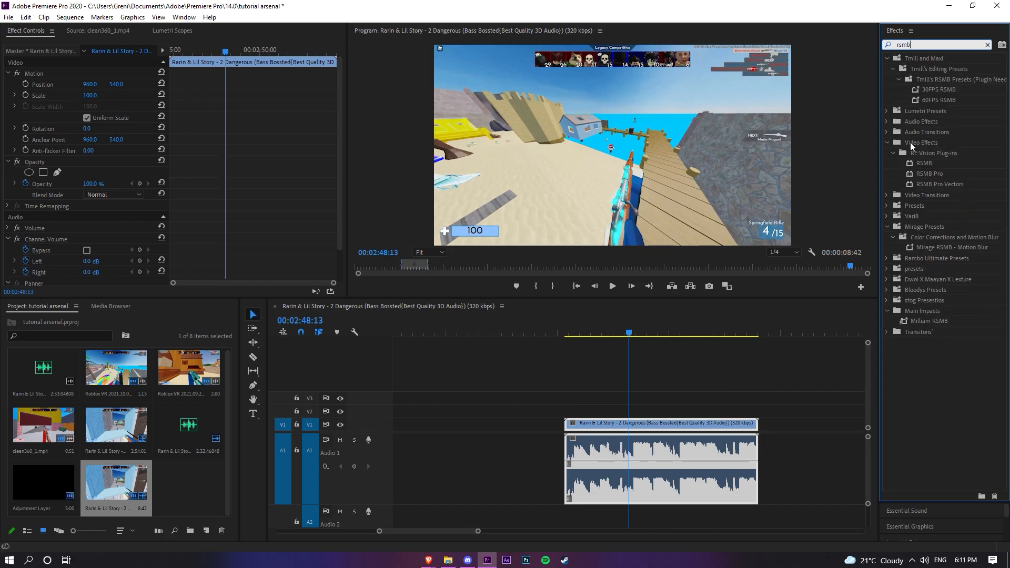
drag(917, 164, 914, 176)
drag(630, 437, 622, 424)
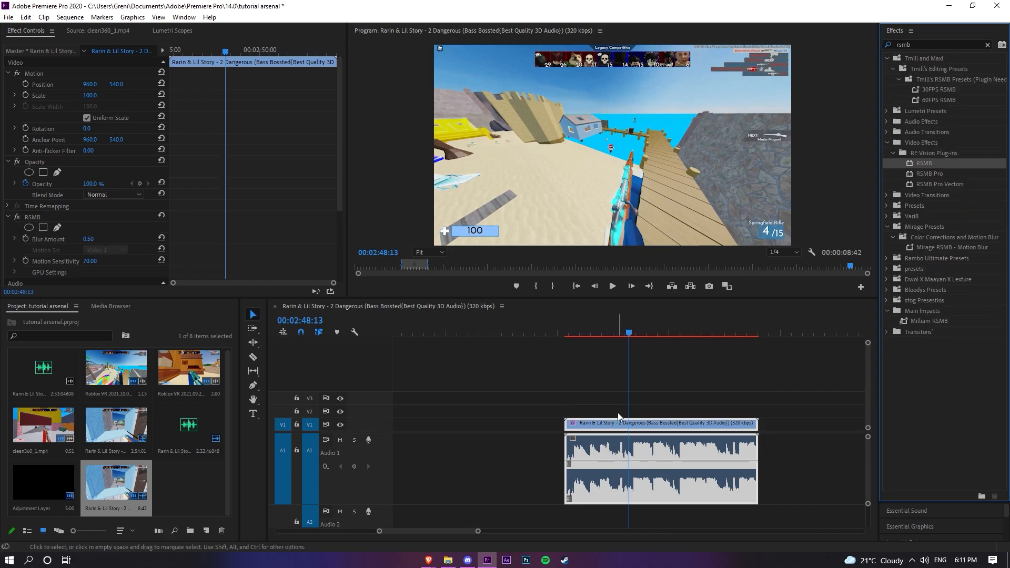
- Set the RSMB Blur Amount to 0.70 and Motion Sensitivity to 80, and check the motion blur around 00:02:47:46
click(561, 333)
drag(563, 333, 617, 331)
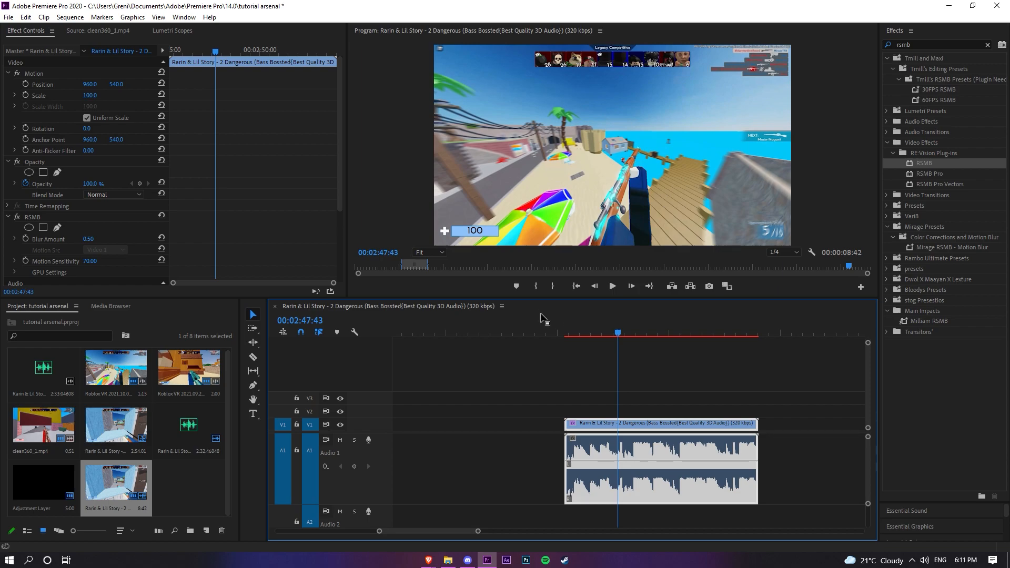
click(90, 239)
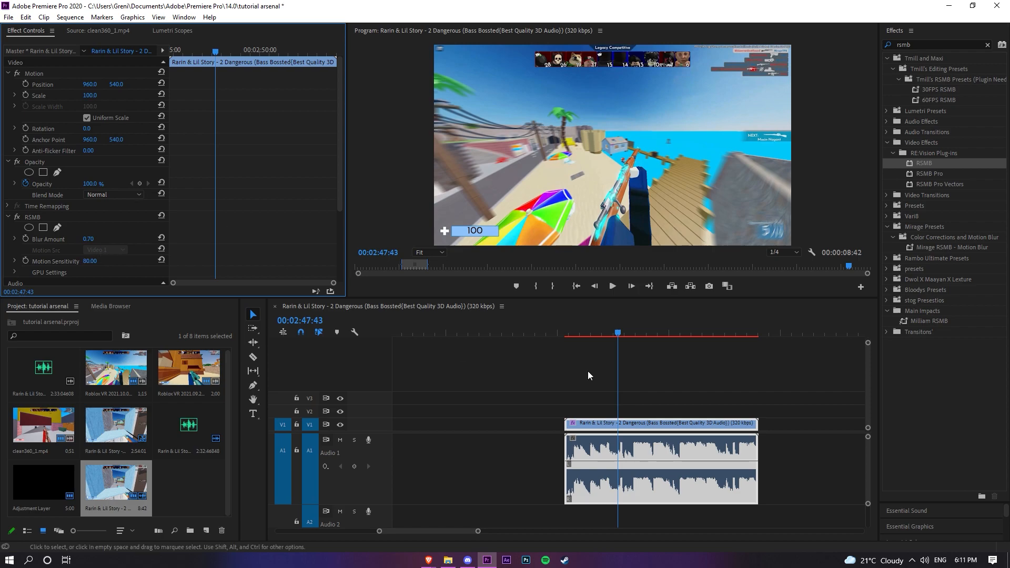
click(562, 333)
drag(564, 334, 570, 333)
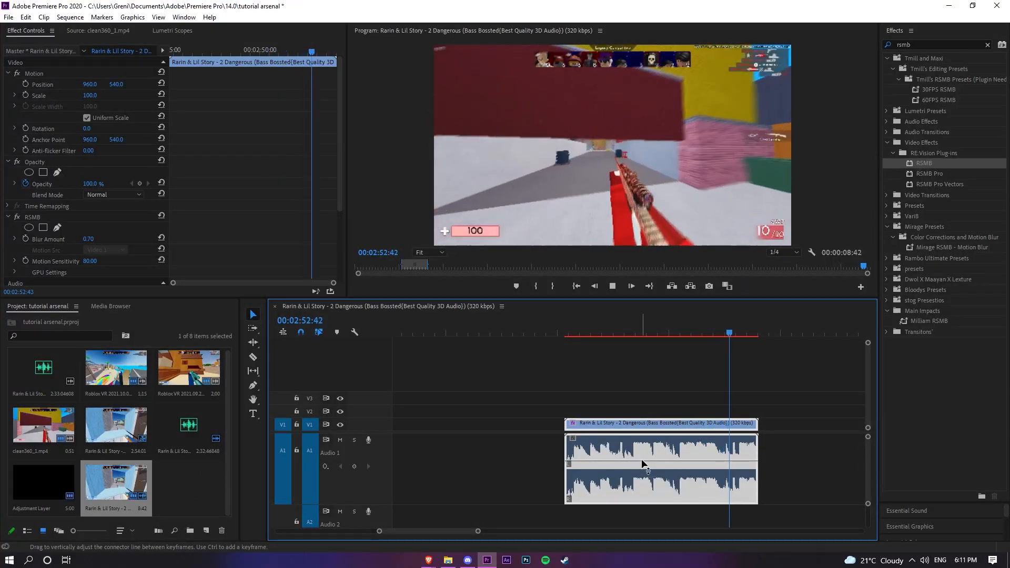
click(619, 334)
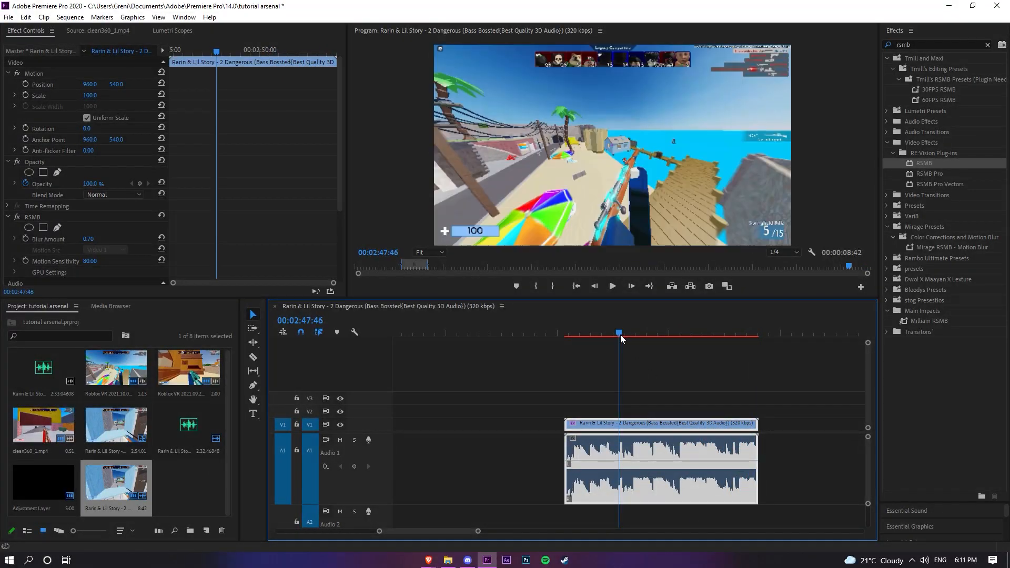
click(89, 217)
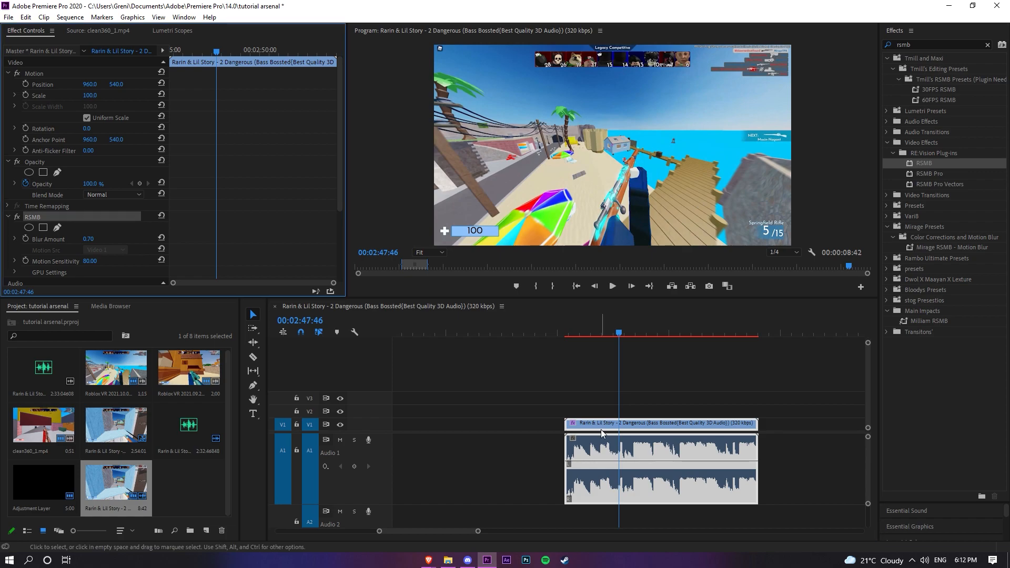
- Find the Magic Bullet Looks effect, apply it to the exported montage clip and open its look editor
double_click(918, 46)
key(BackSpace)
text(looks)
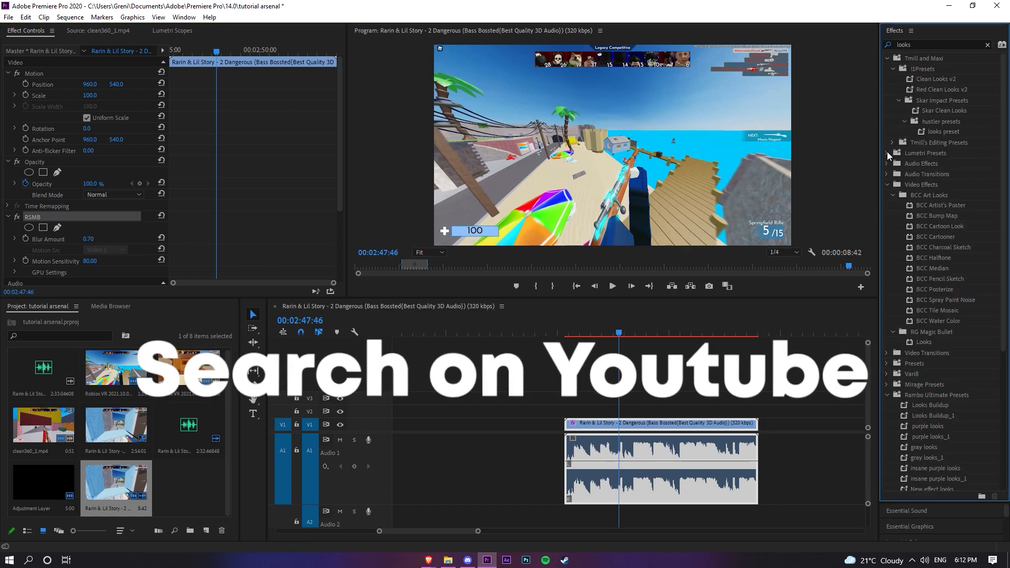
click(887, 184)
click(888, 237)
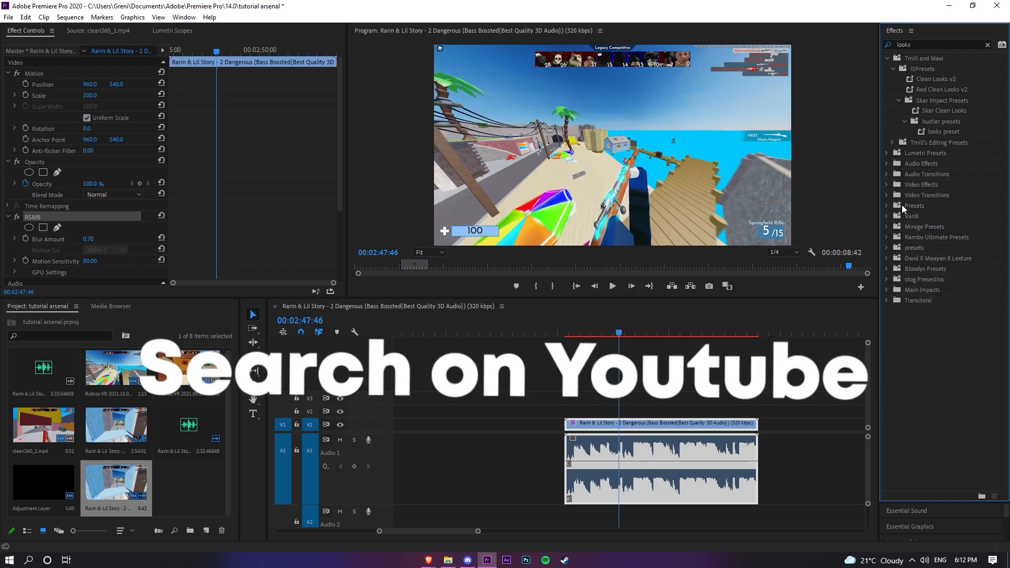
double_click(919, 44)
text(lo)
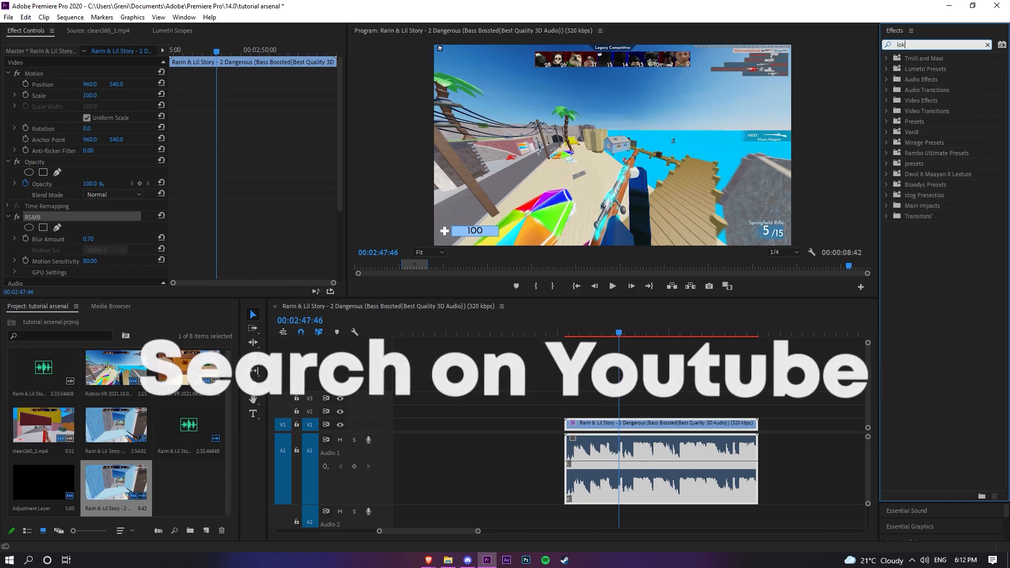
text(oks)
click(887, 58)
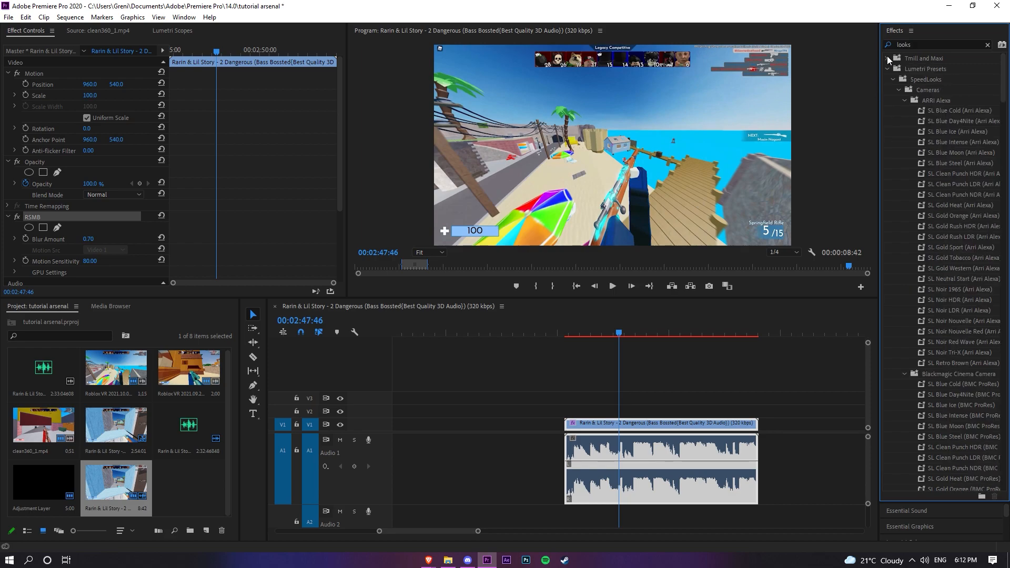
click(886, 69)
drag(924, 258, 94, 158)
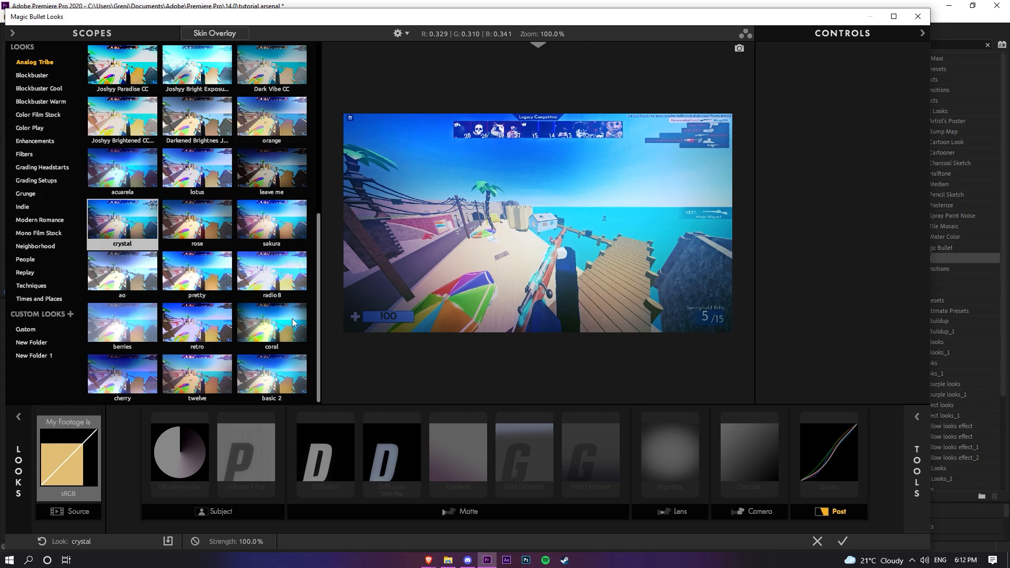
- Compare the custom looks, choose sakura with its Vignette turned off, and accept the look
click(267, 262)
click(290, 229)
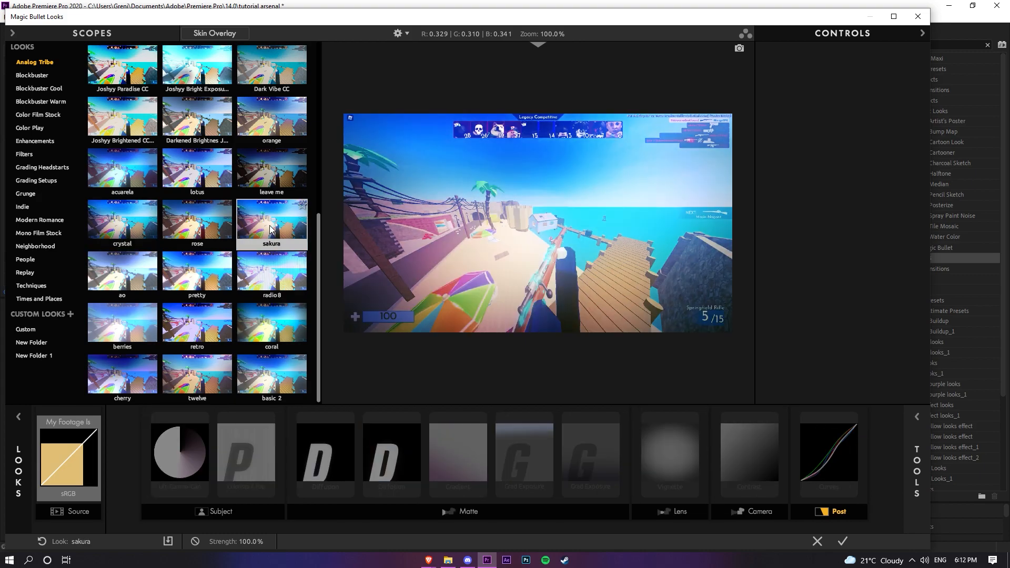
scroll(291, 229, up, 2)
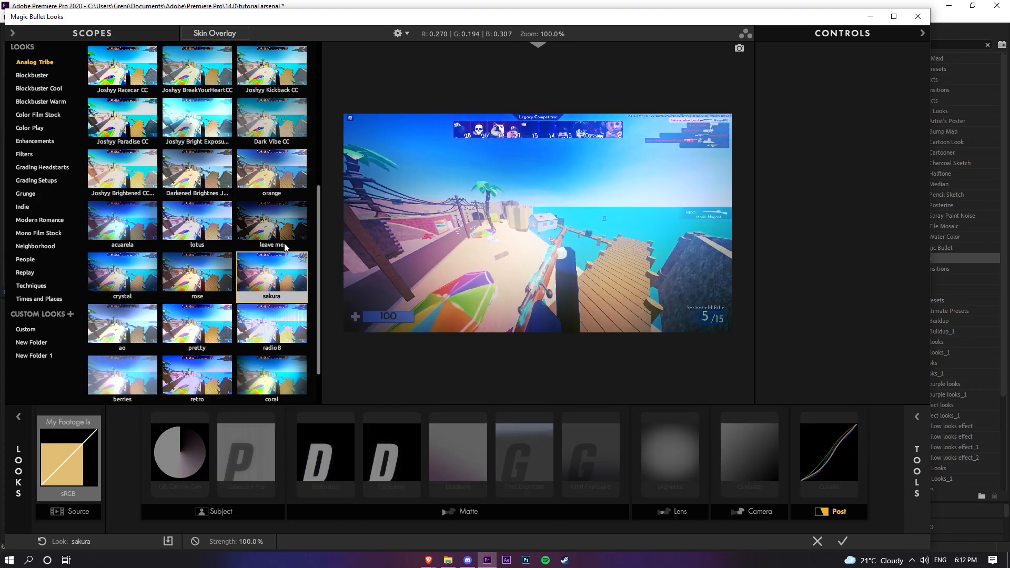
click(290, 341)
scroll(287, 347, up, 1)
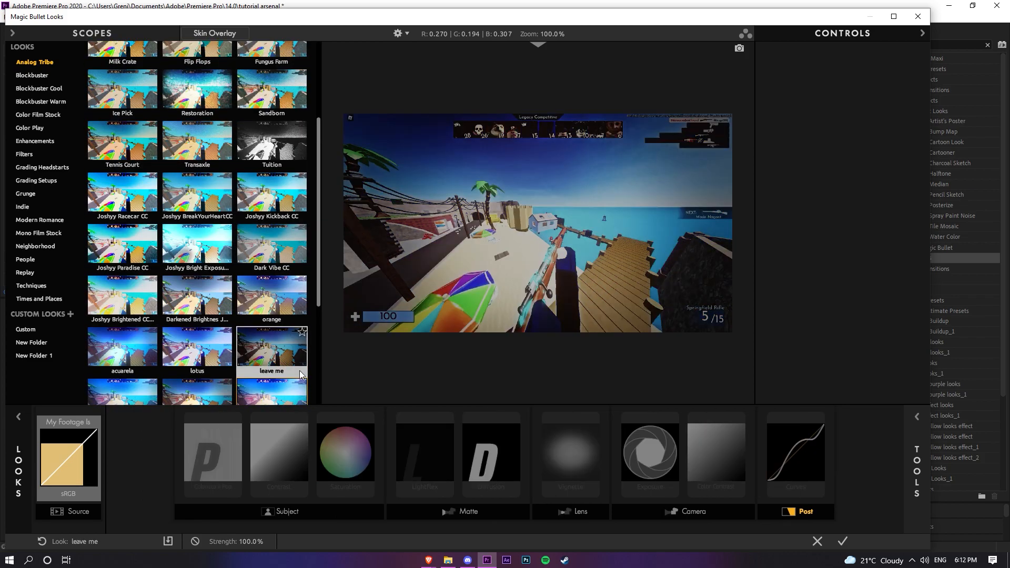
click(280, 366)
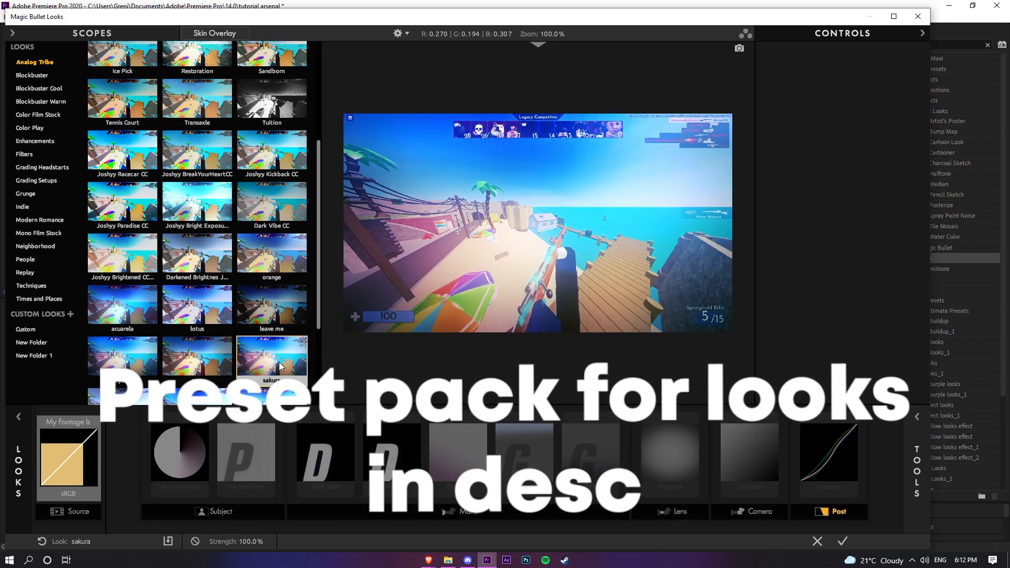
scroll(280, 366, down, 1)
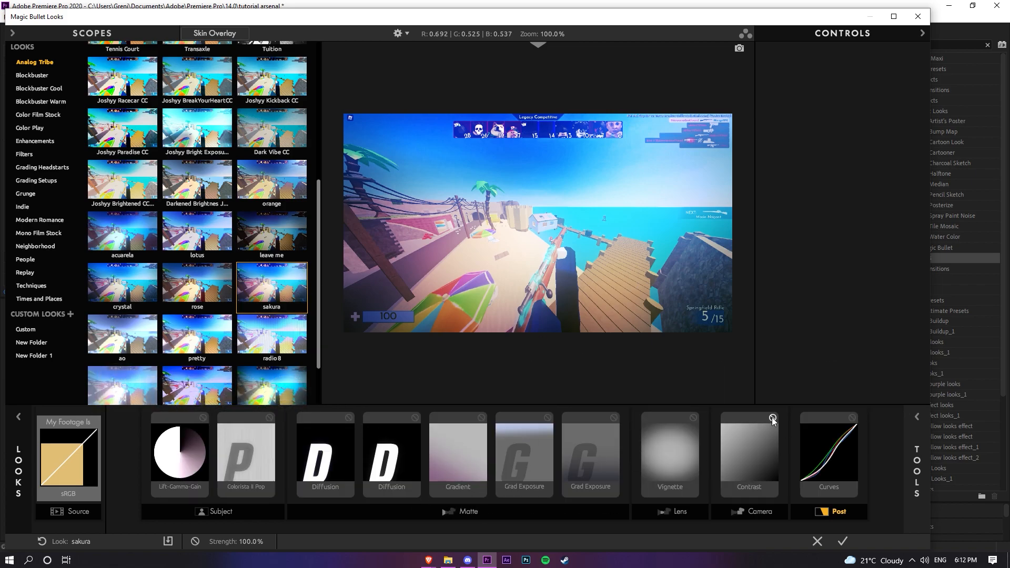
click(693, 417)
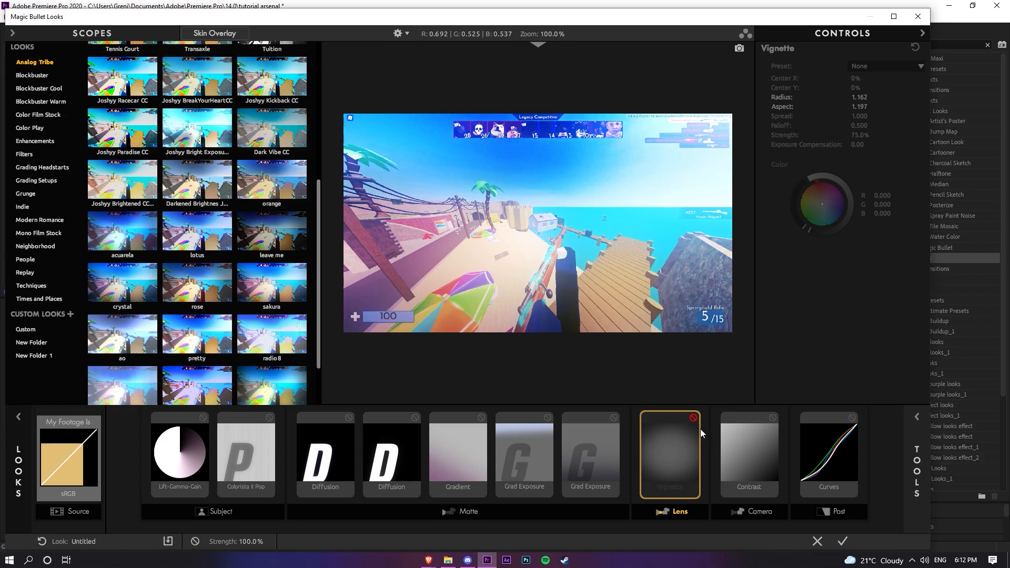
click(841, 540)
- Set the Looks strength to 60% and compare the clip with the effect off and on
click(113, 246)
text(60)
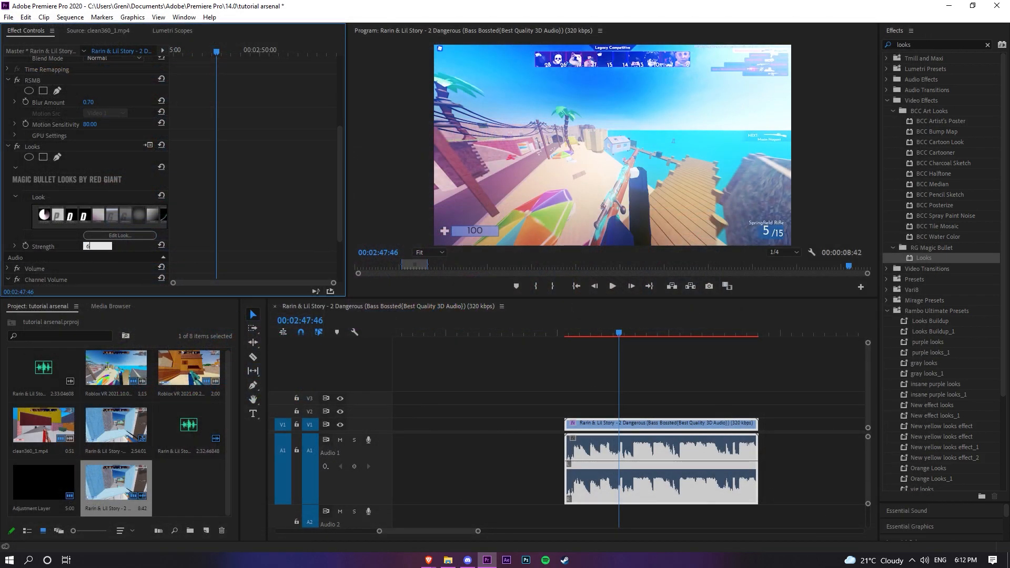
key(Return)
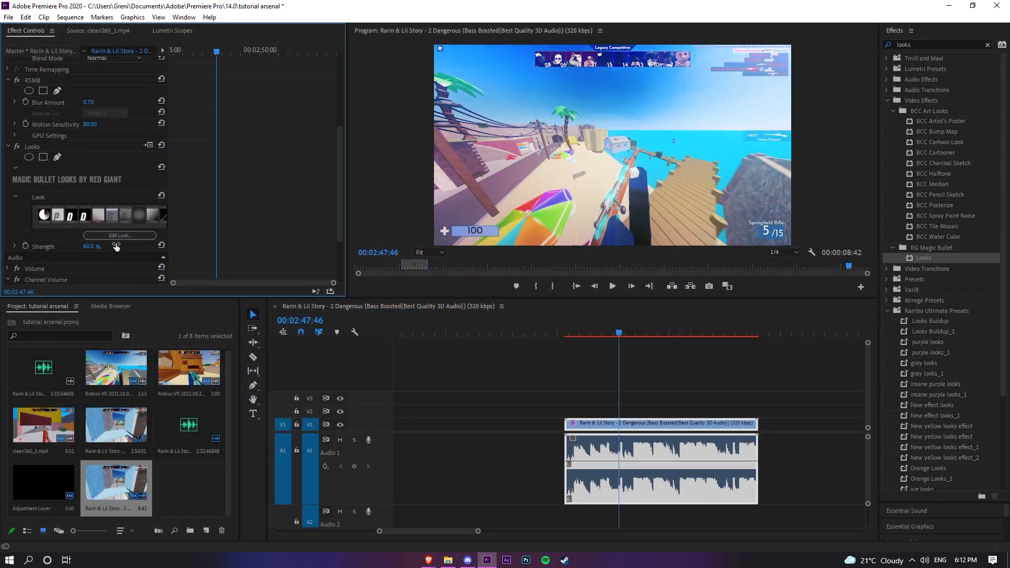
click(18, 146)
click(18, 146)
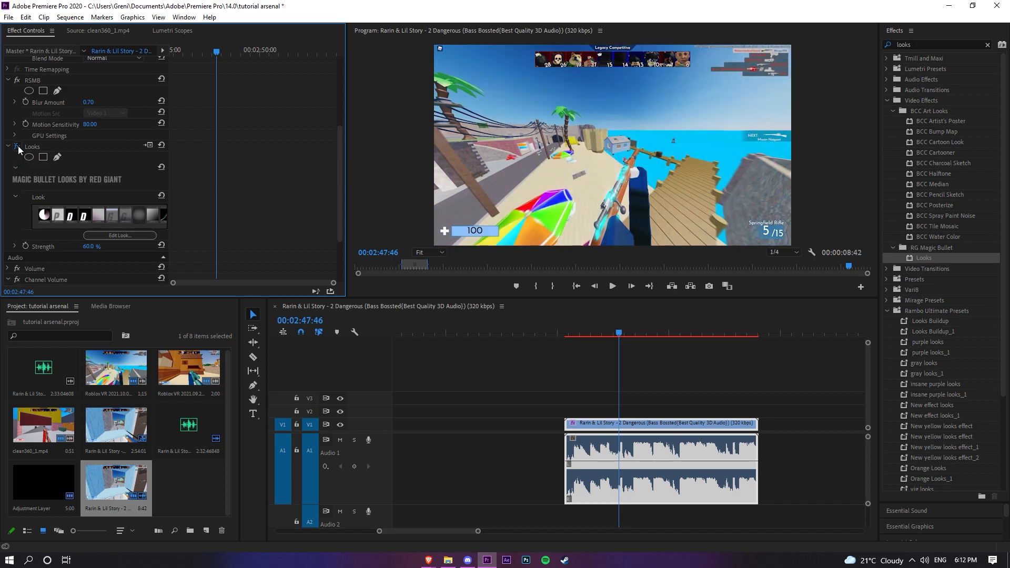
- Play the exported clip from its start to review the motion blur and color look, ending with nothing selected
click(566, 333)
key(space)
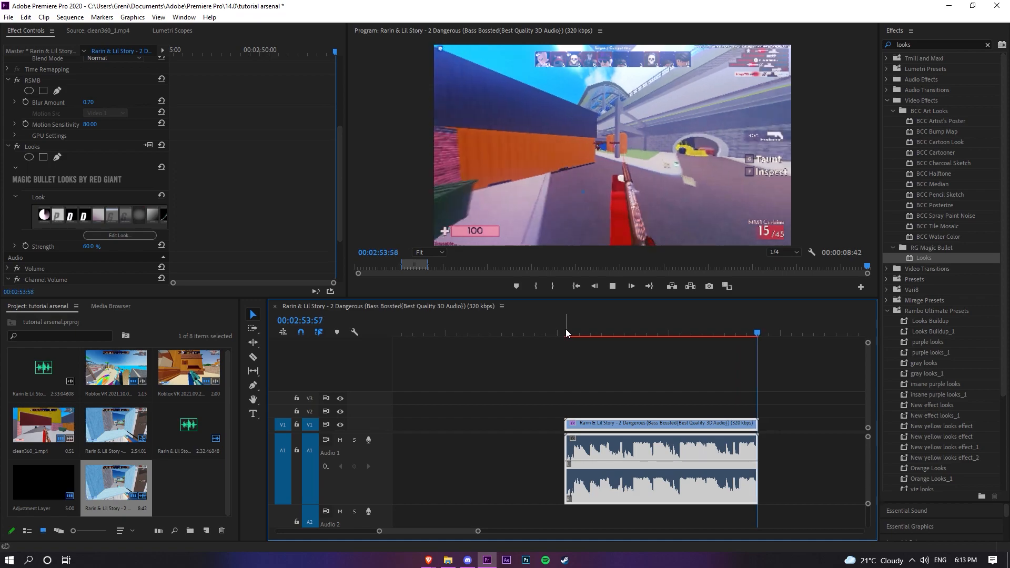
drag(478, 531, 545, 532)
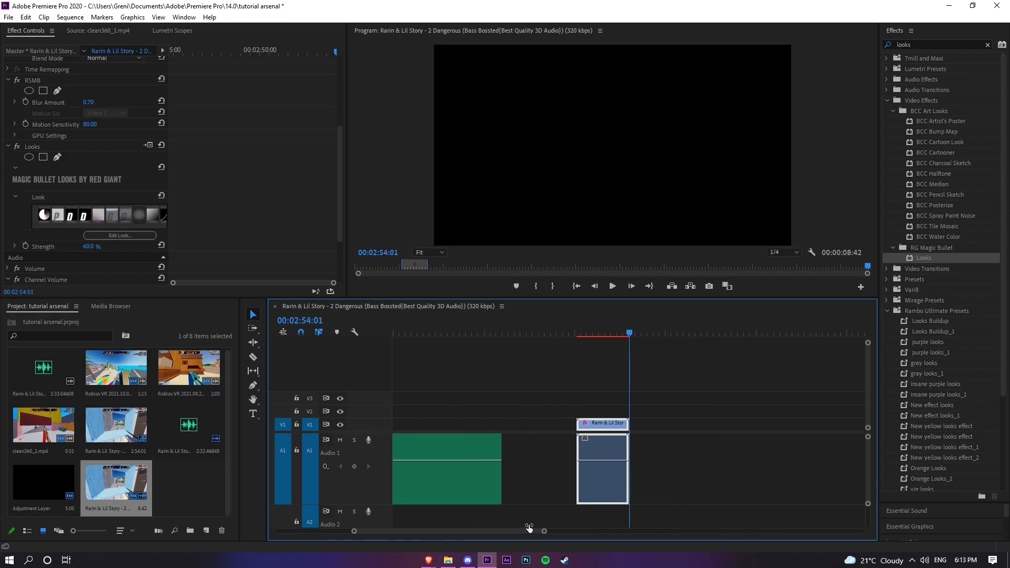
click(576, 324)
key(space)
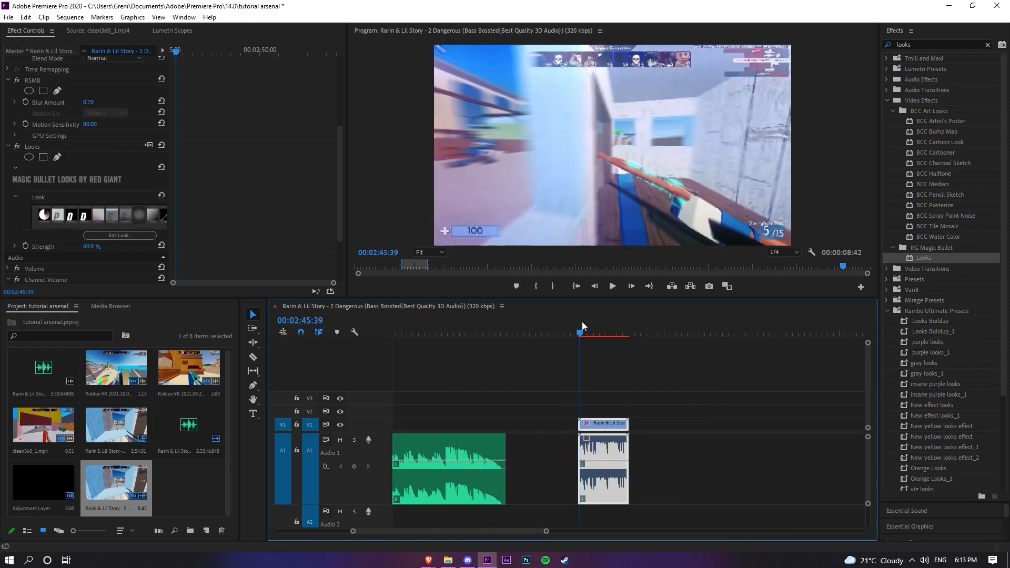
drag(546, 531, 475, 531)
click(572, 366)
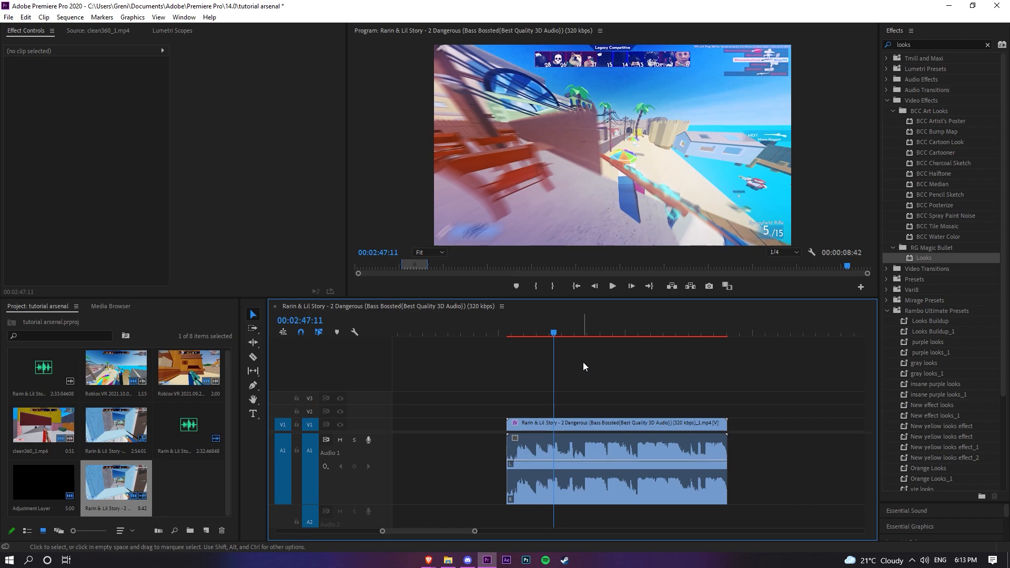
- Collapse the Rambo Ultimate Presets and Video Effects folders and expand Mirage Presets to view its categories
click(887, 311)
click(887, 101)
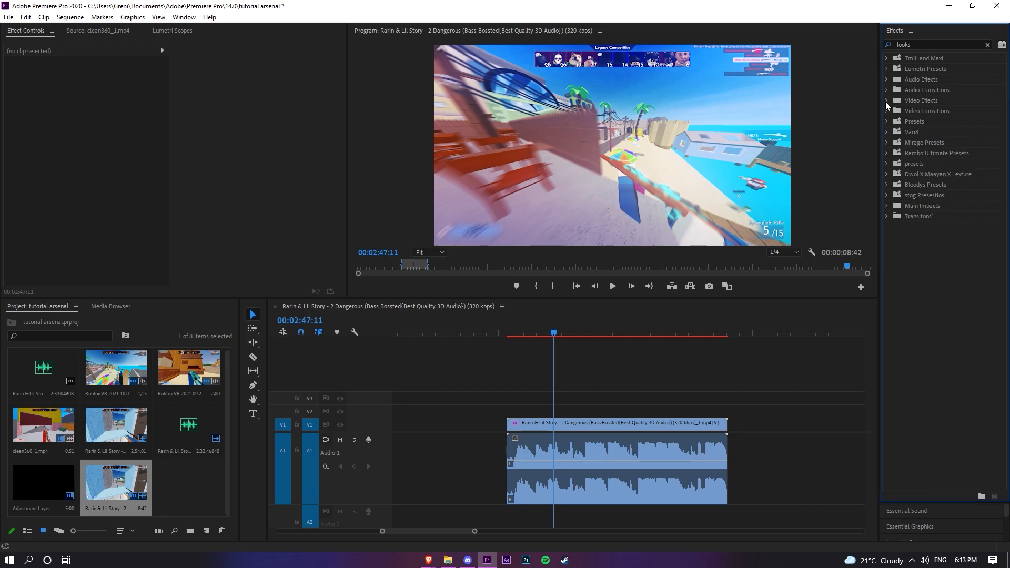
click(886, 142)
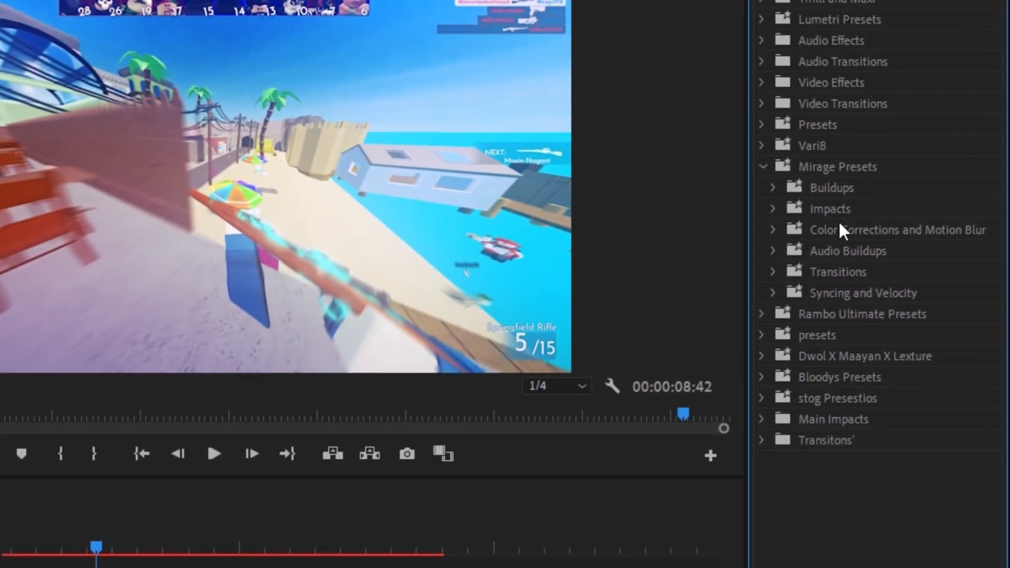